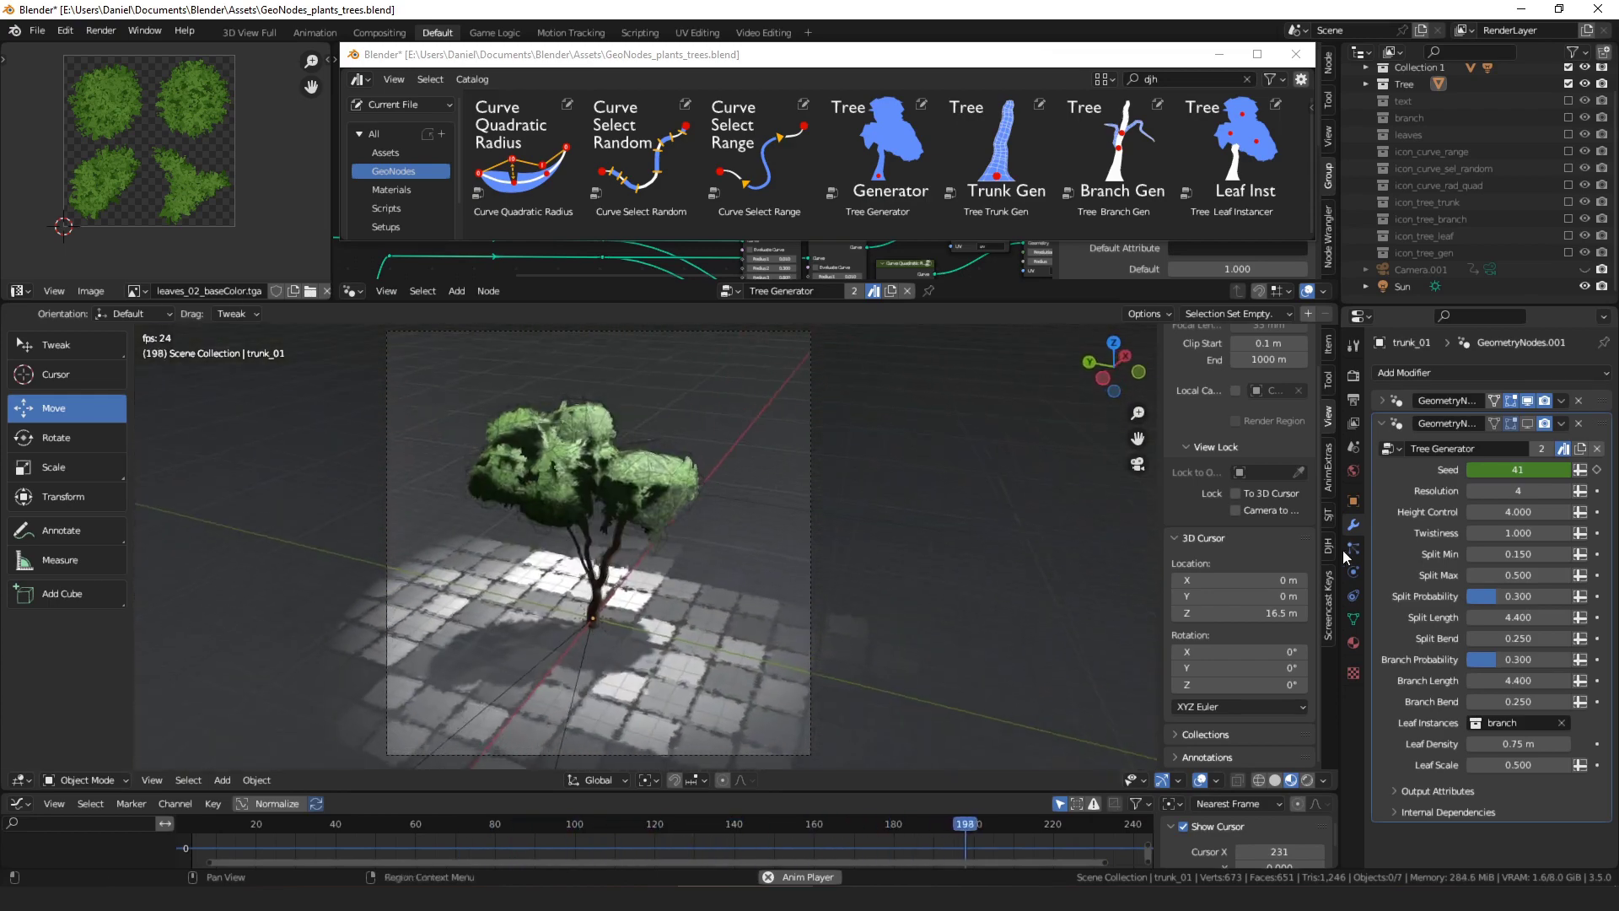
Stop the playback and enable the second Tree Generator modifier's viewport display on trunk_01
{"action": "key", "text": "space"}
{"action": "middle_click_drag", "start_coordinate": [852, 524], "coordinate": [575, 452]}
{"action": "scroll", "coordinate": [725, 513], "scroll_direction": "up", "scroll_amount": 3}
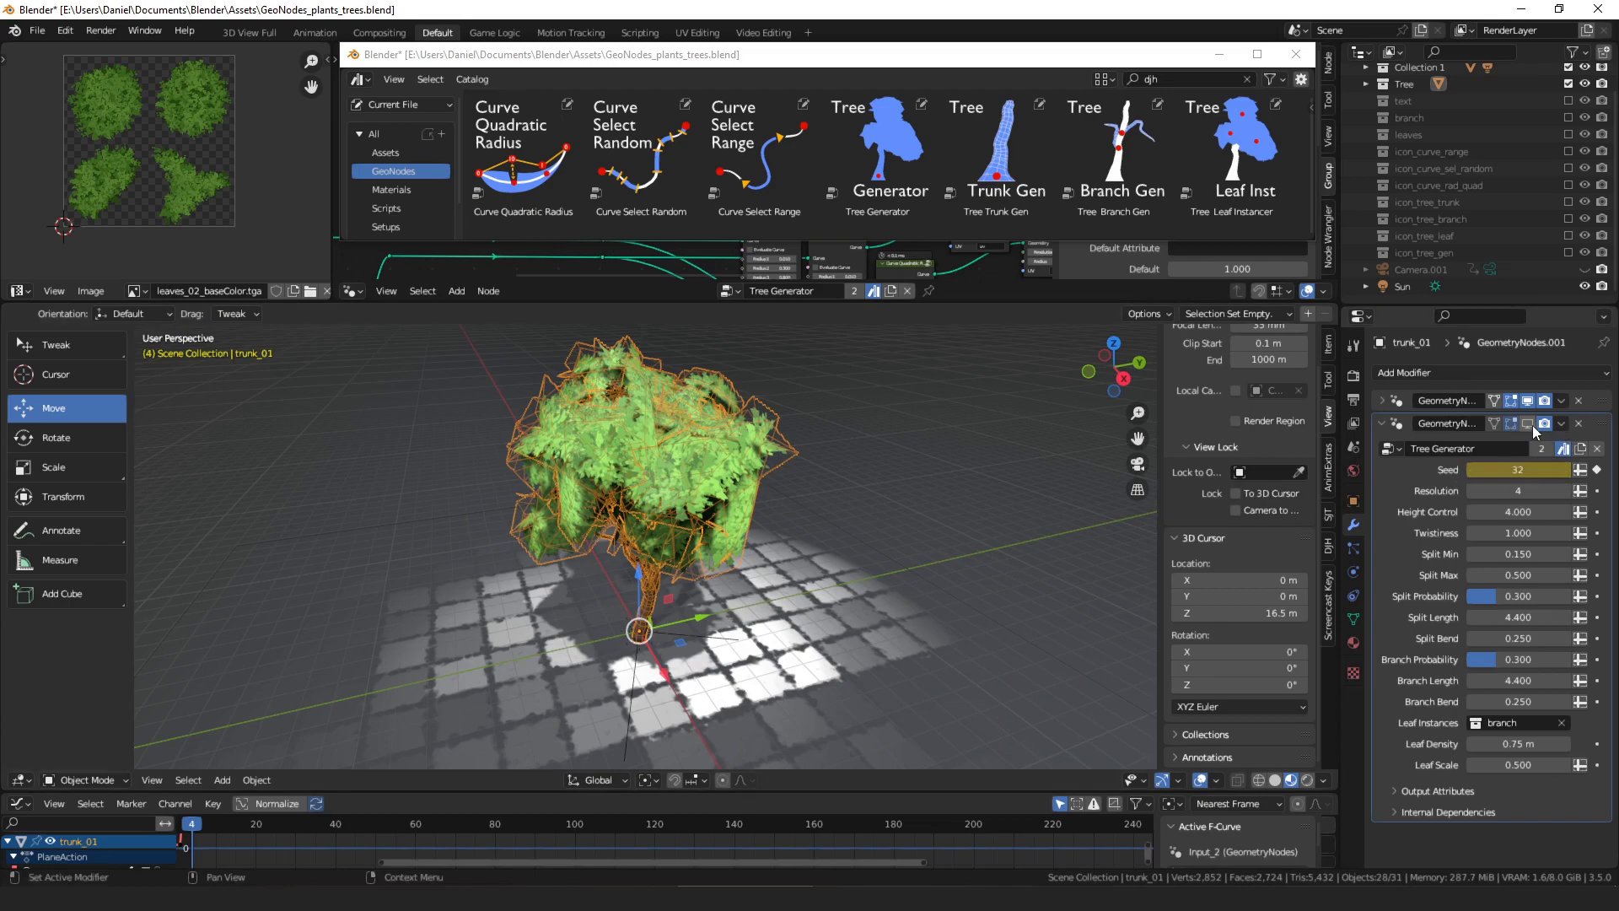
{"action": "left_click", "coordinate": [1529, 424]}
{"action": "key", "text": "alt+a"}
{"action": "middle_click_drag", "start_coordinate": [847, 491], "coordinate": [713, 495]}
{"action": "scroll", "coordinate": [714, 495], "scroll_direction": "down", "scroll_amount": 3}
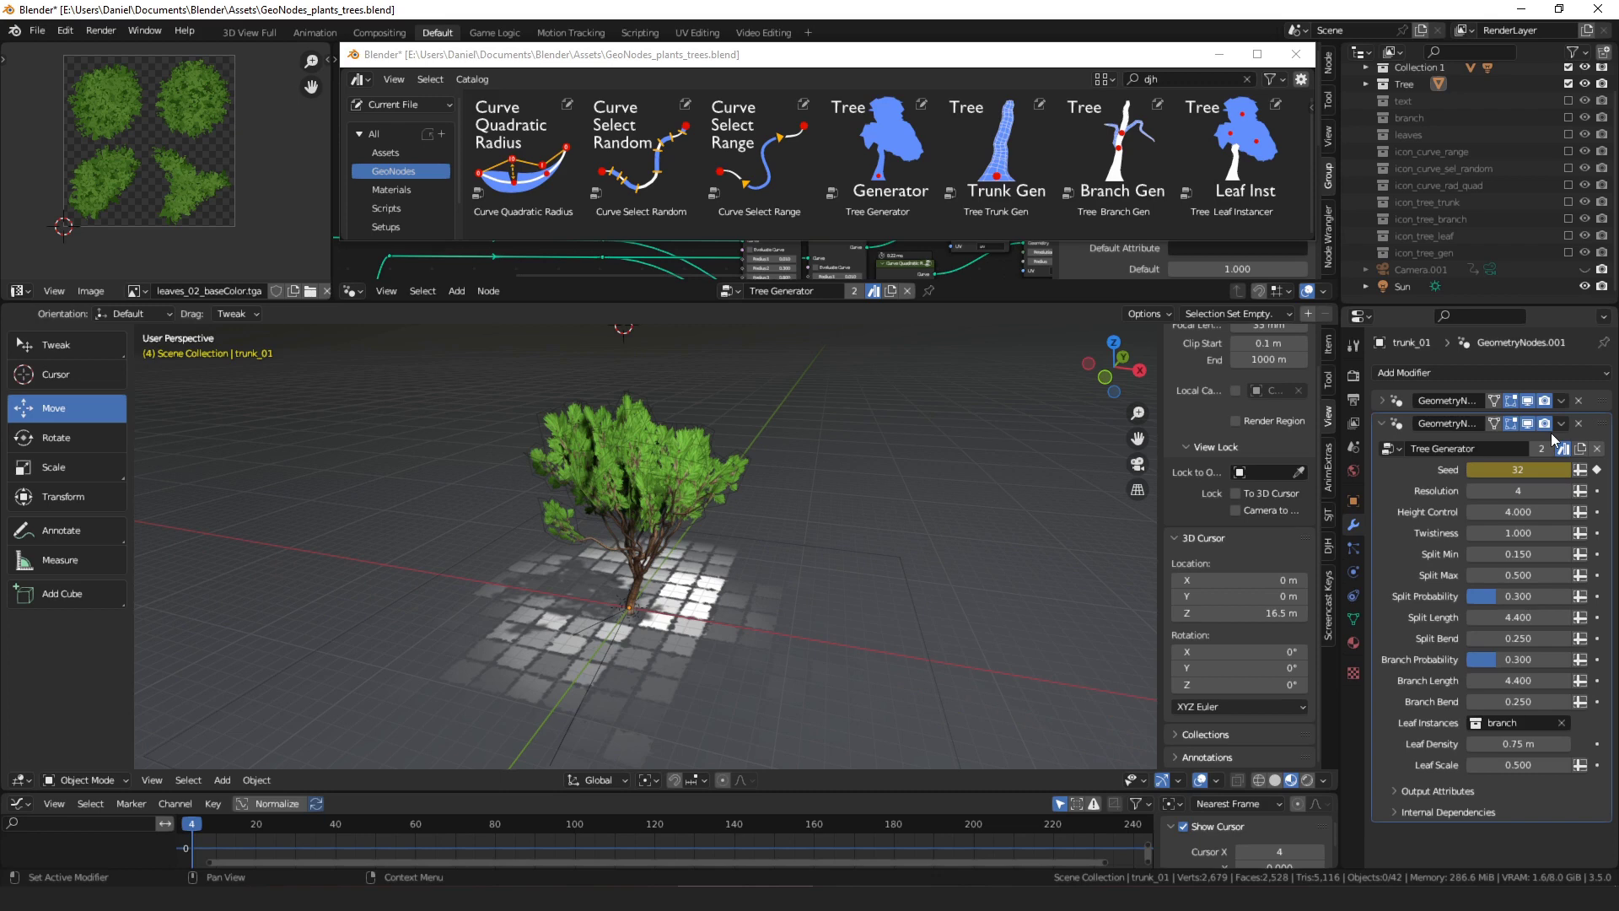
Preview the animated tree through the camera, stopping playback at frame 124
{"action": "key", "text": "KP_0"}
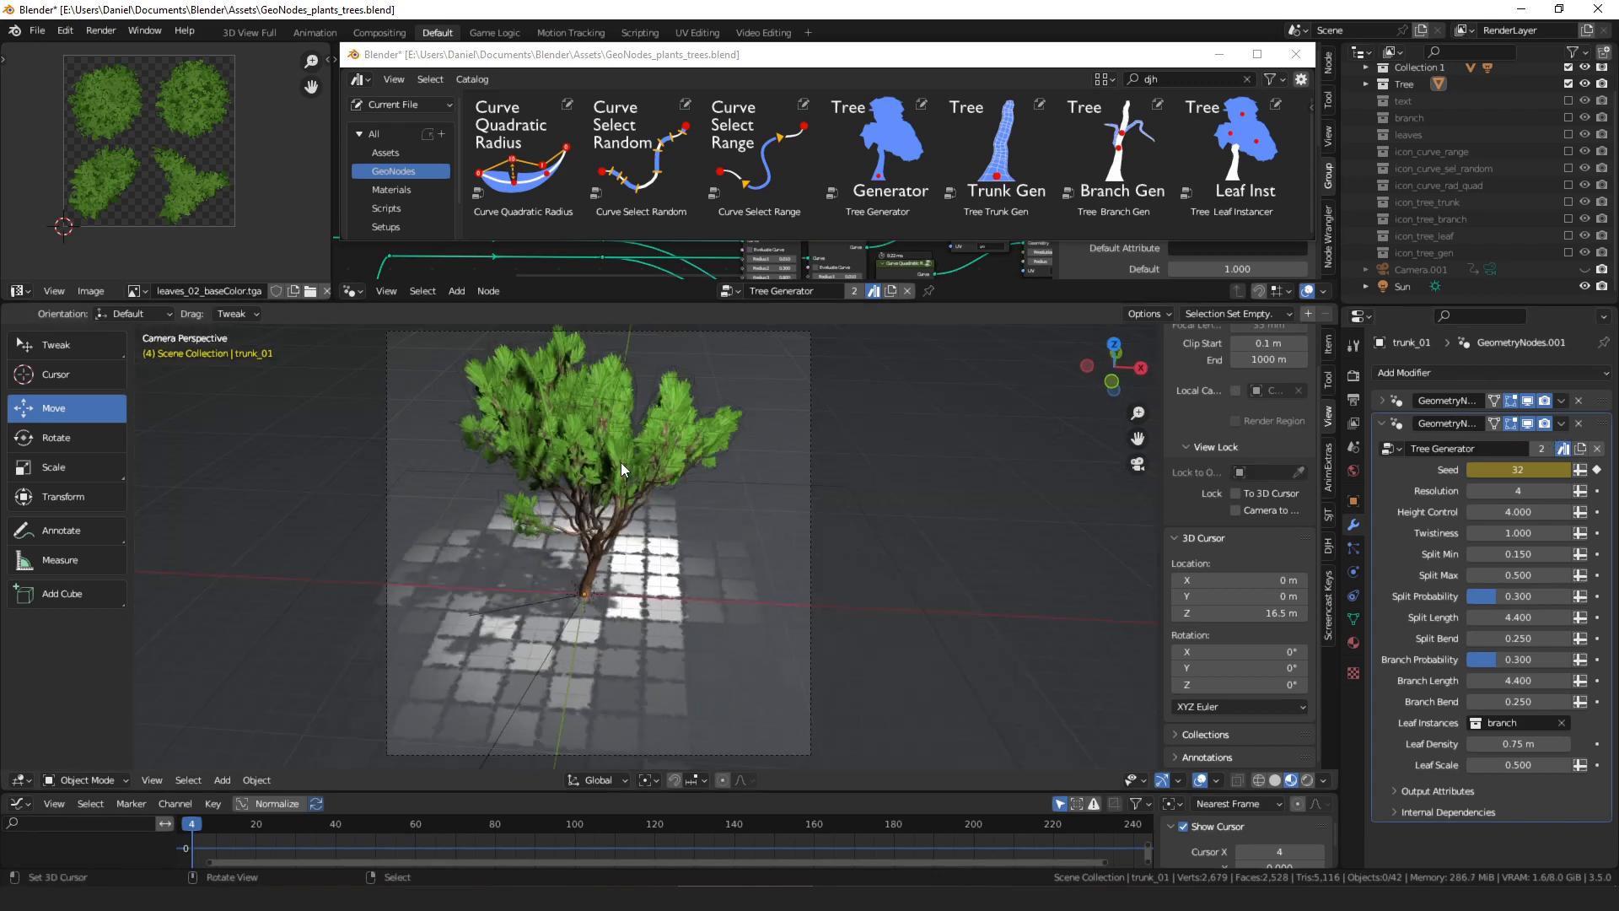
{"action": "key", "text": "space"}
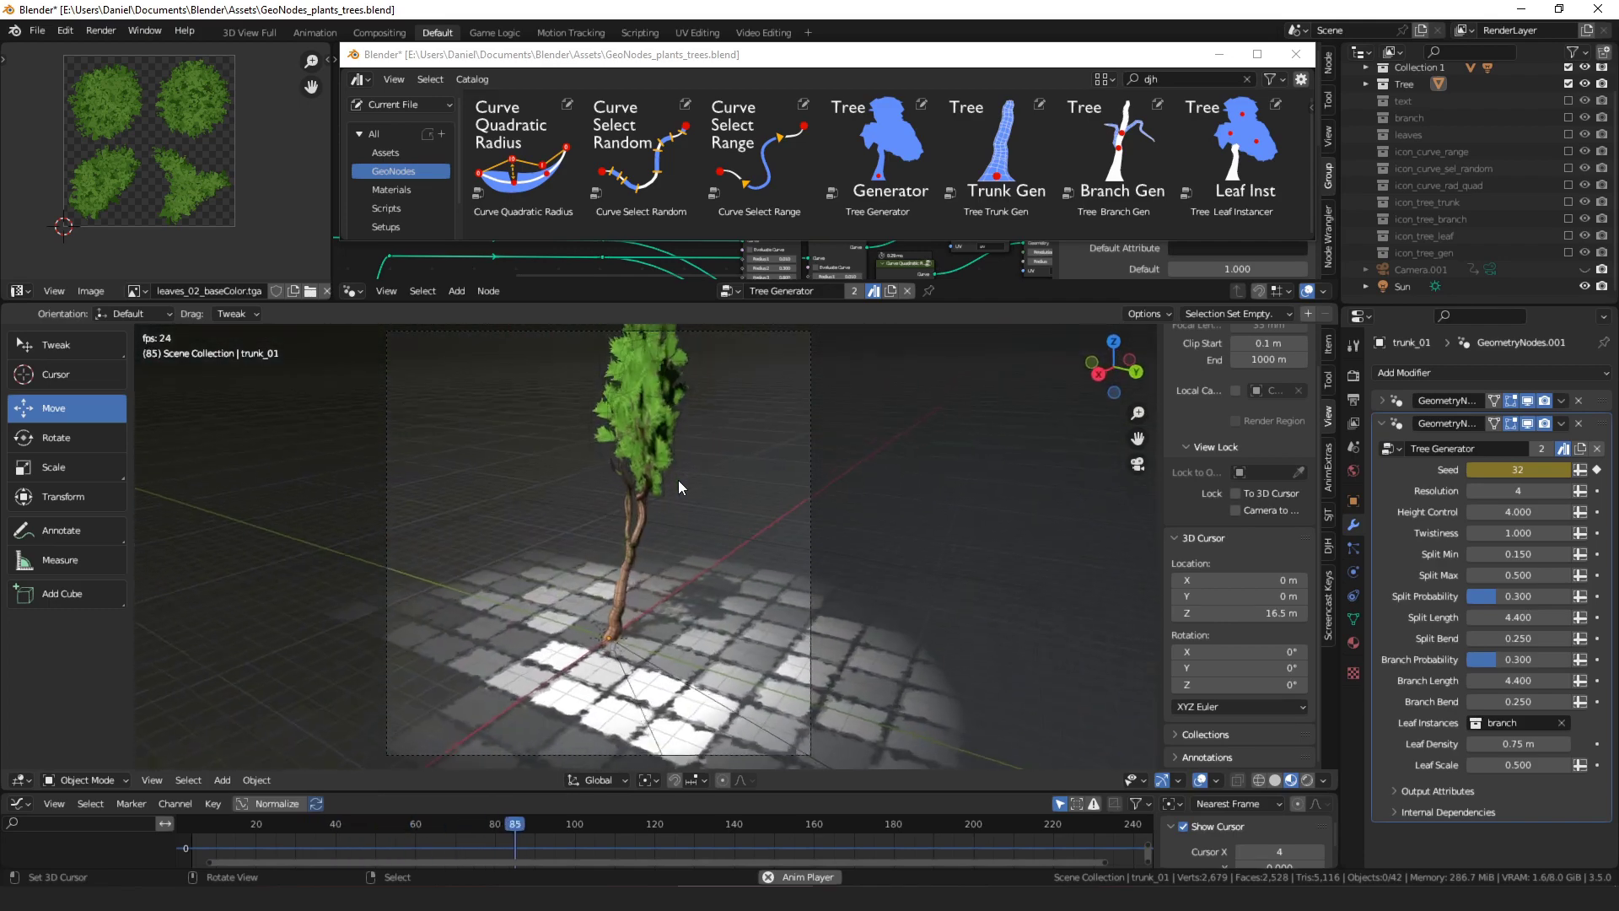
{"action": "key", "text": "space"}
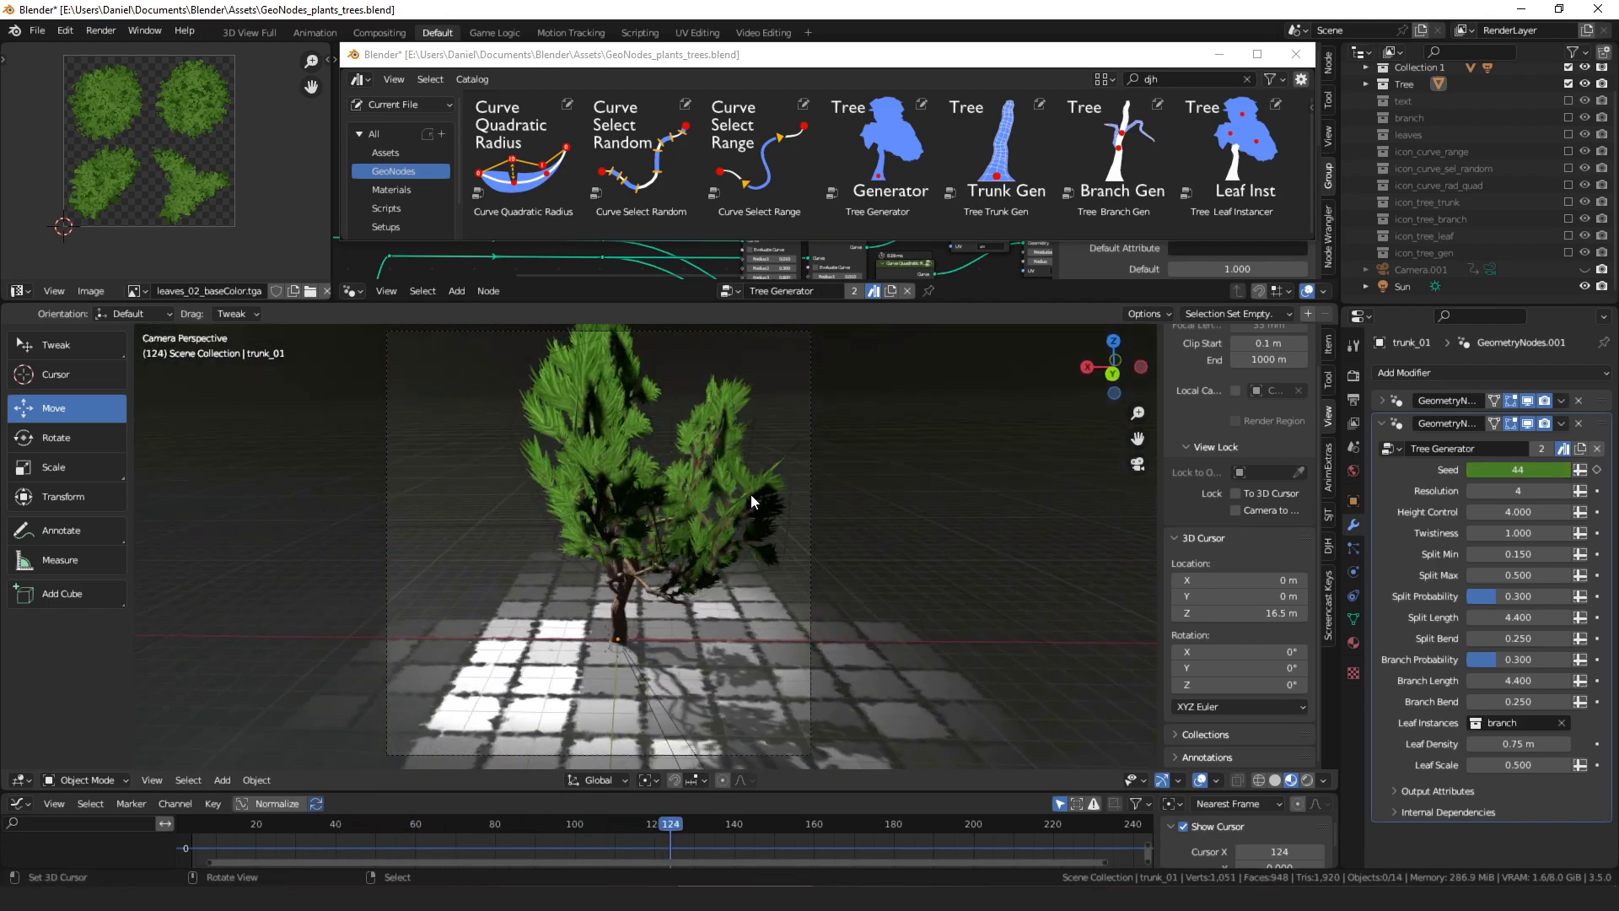
Show the text, branch and leaves collections and examine the four leaf example objects
{"action": "key", "text": "KP_0"}
{"action": "middle_click_drag", "start_coordinate": [750, 494], "coordinate": [683, 504]}
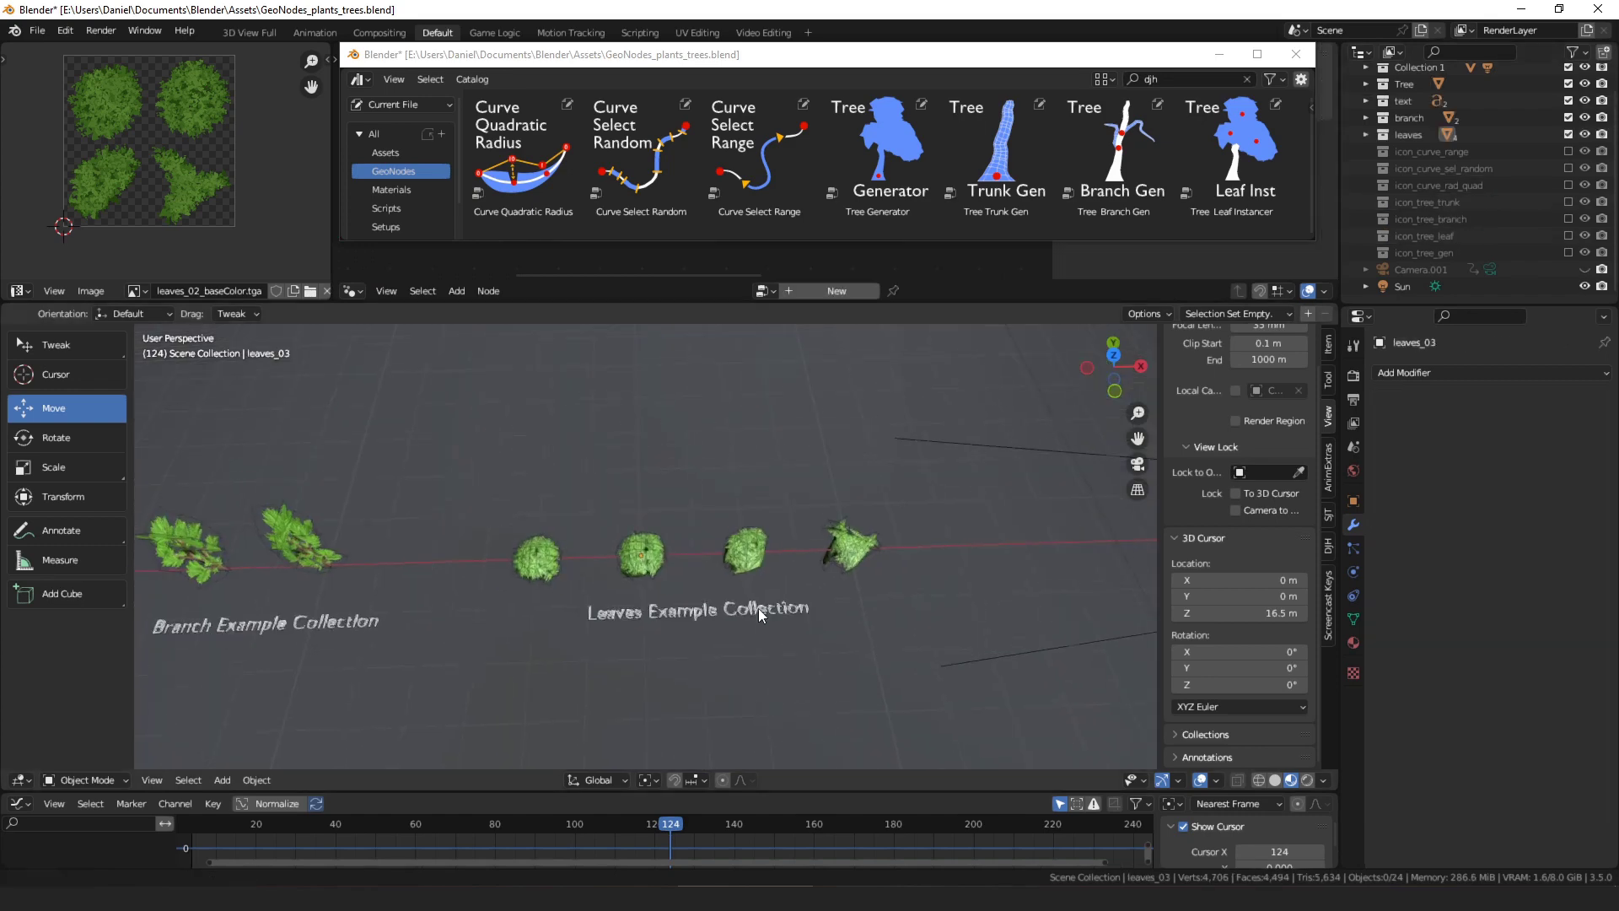
{"action": "scroll", "coordinate": [812, 605], "scroll_direction": "up", "scroll_amount": 4}
{"action": "mouse_move", "coordinate": [812, 606]}
{"action": "middle_mouse_down", "text": "shift"}
{"action": "mouse_move", "coordinate": [788, 588]}
{"action": "mouse_move", "coordinate": [826, 543]}
{"action": "mouse_move", "coordinate": [828, 583]}
{"action": "mouse_move", "coordinate": [813, 578]}
{"action": "middle_mouse_up", "text": "shift"}
{"action": "left_click", "coordinate": [878, 601]}
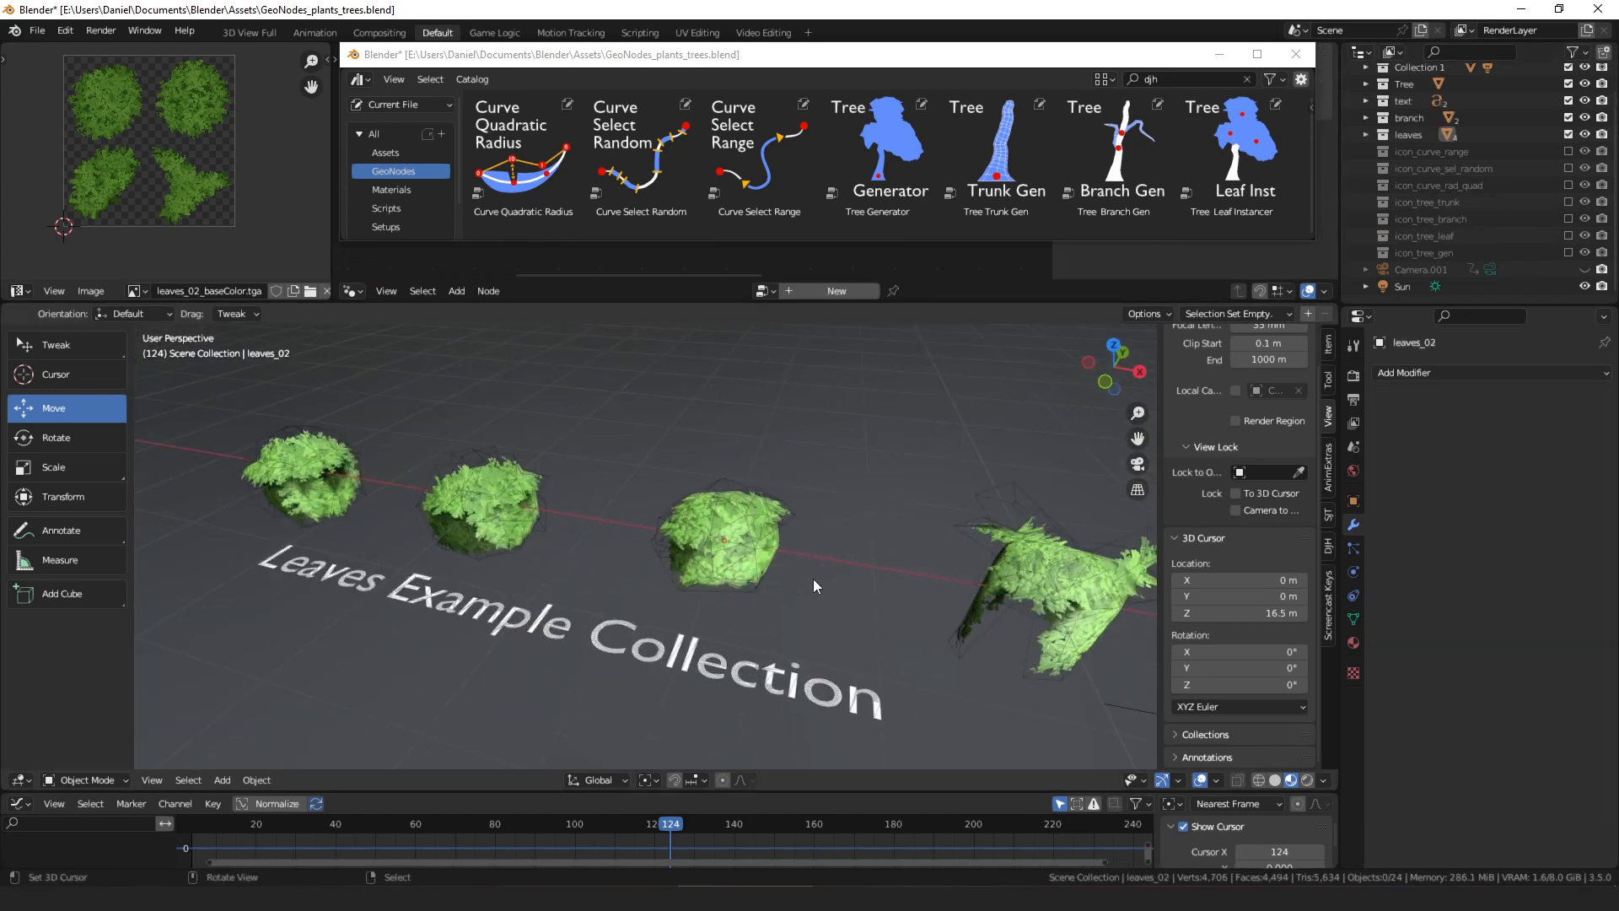
Examine the two branch example objects up close, selecting branch_01
{"action": "scroll", "coordinate": [813, 555], "scroll_direction": "down", "scroll_amount": 6}
{"action": "middle_click_drag", "start_coordinate": [285, 452], "coordinate": [788, 519], "text": "shift"}
{"action": "key", "text": "KP_Decimal"}
{"action": "left_click", "coordinate": [788, 519]}
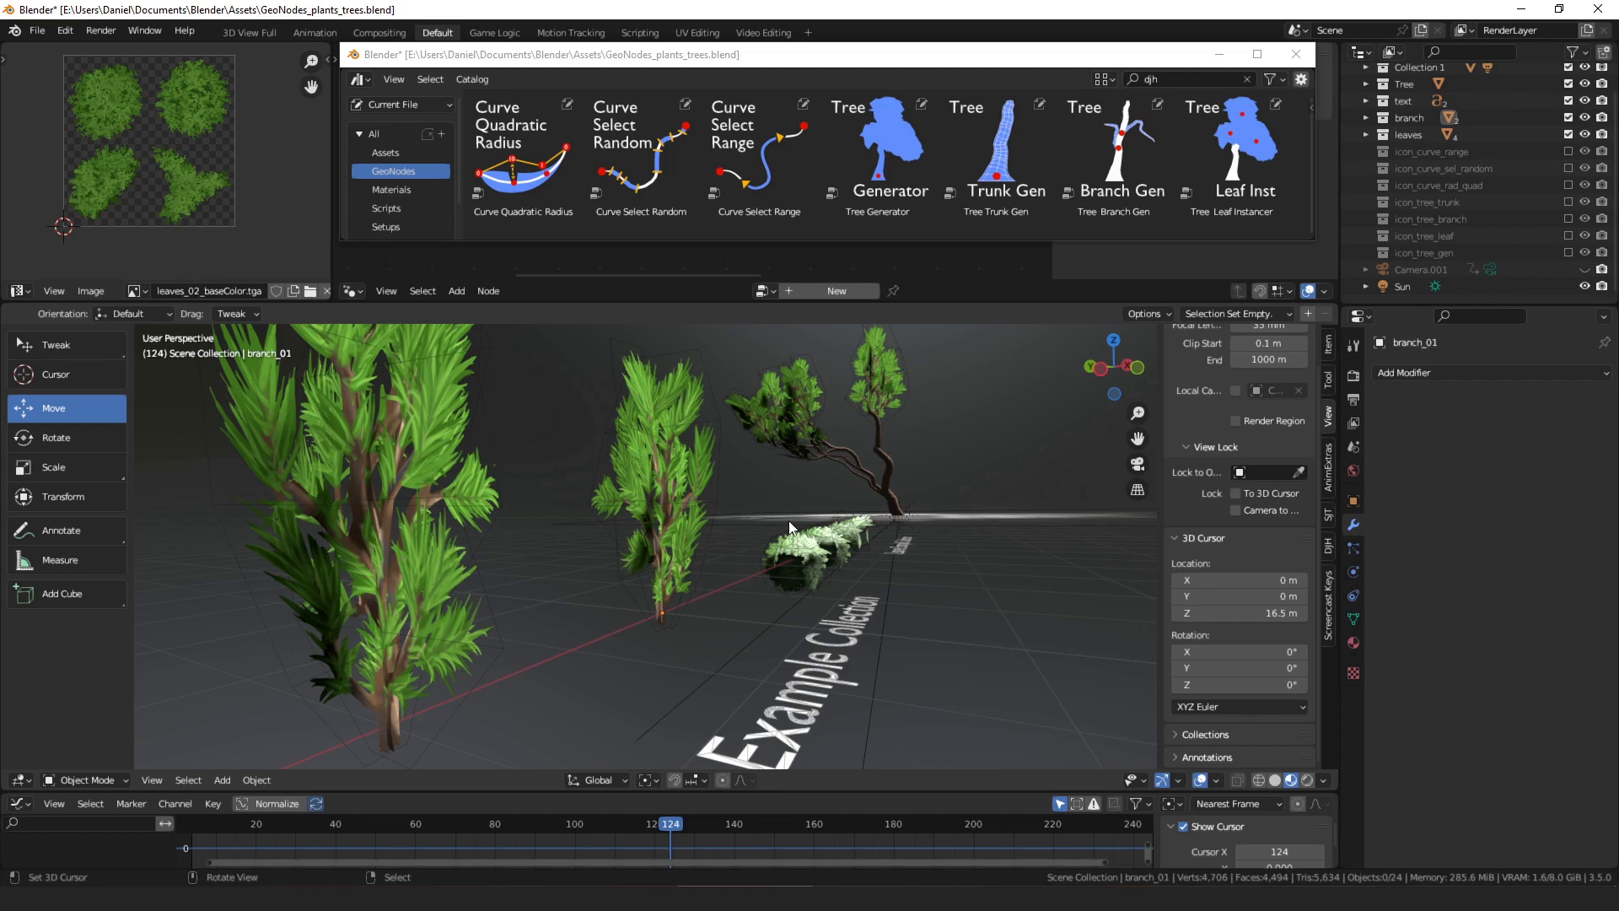
{"action": "left_click", "coordinate": [671, 461]}
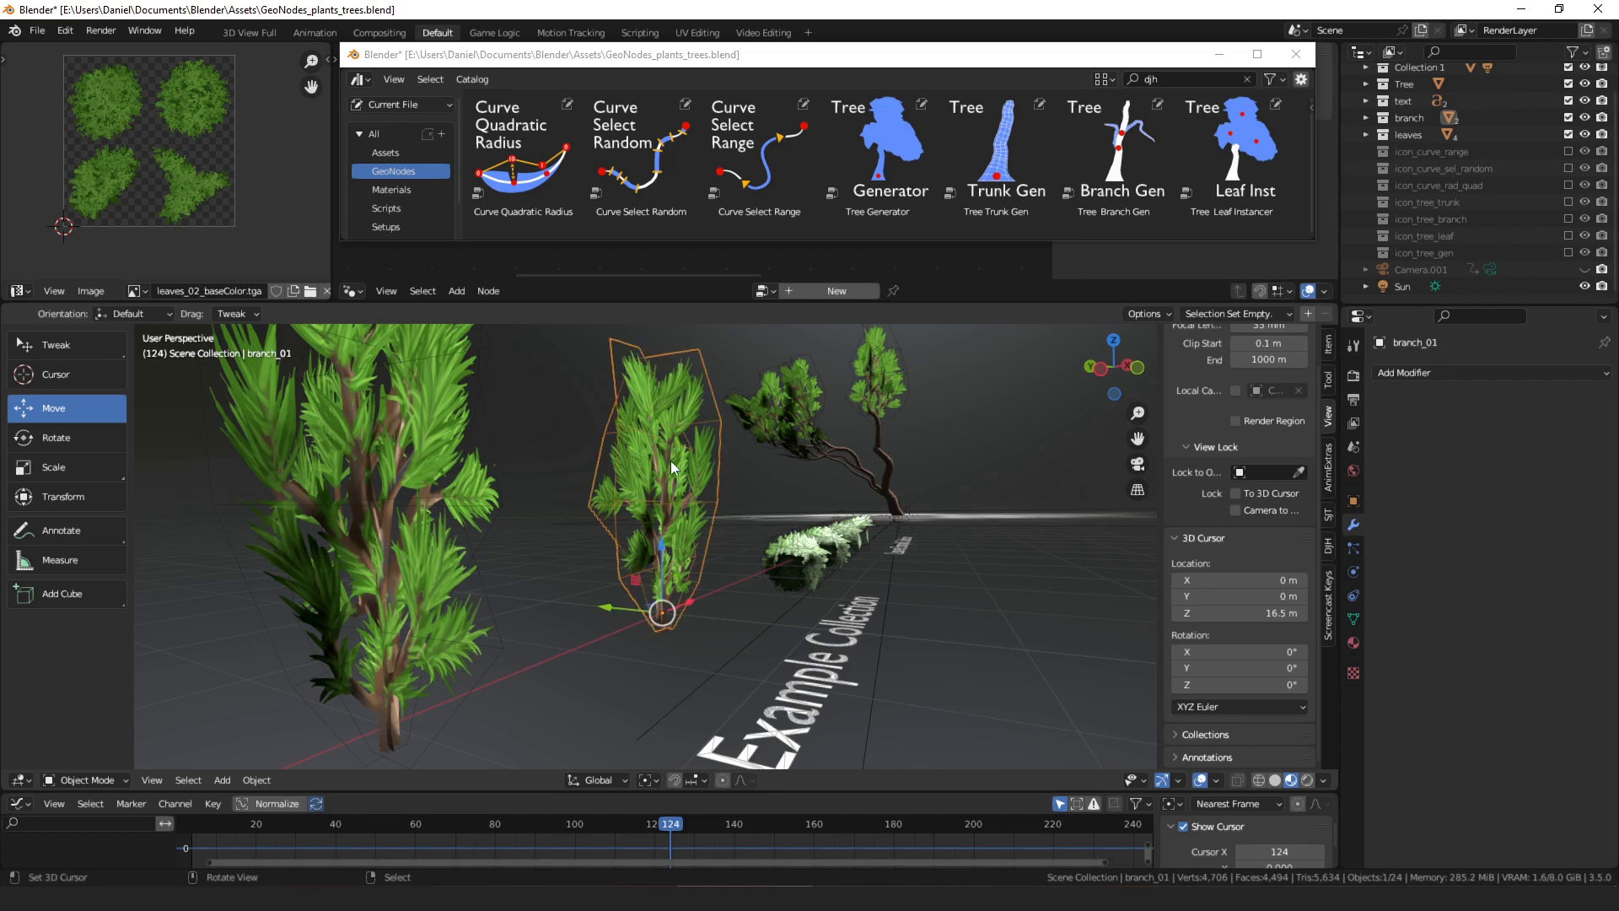
{"action": "middle_click_drag", "start_coordinate": [671, 461], "coordinate": [639, 660]}
{"action": "middle_click_drag", "start_coordinate": [638, 659], "coordinate": [701, 555]}
{"action": "right_click", "coordinate": [701, 555]}
{"action": "right_click", "coordinate": [797, 579]}
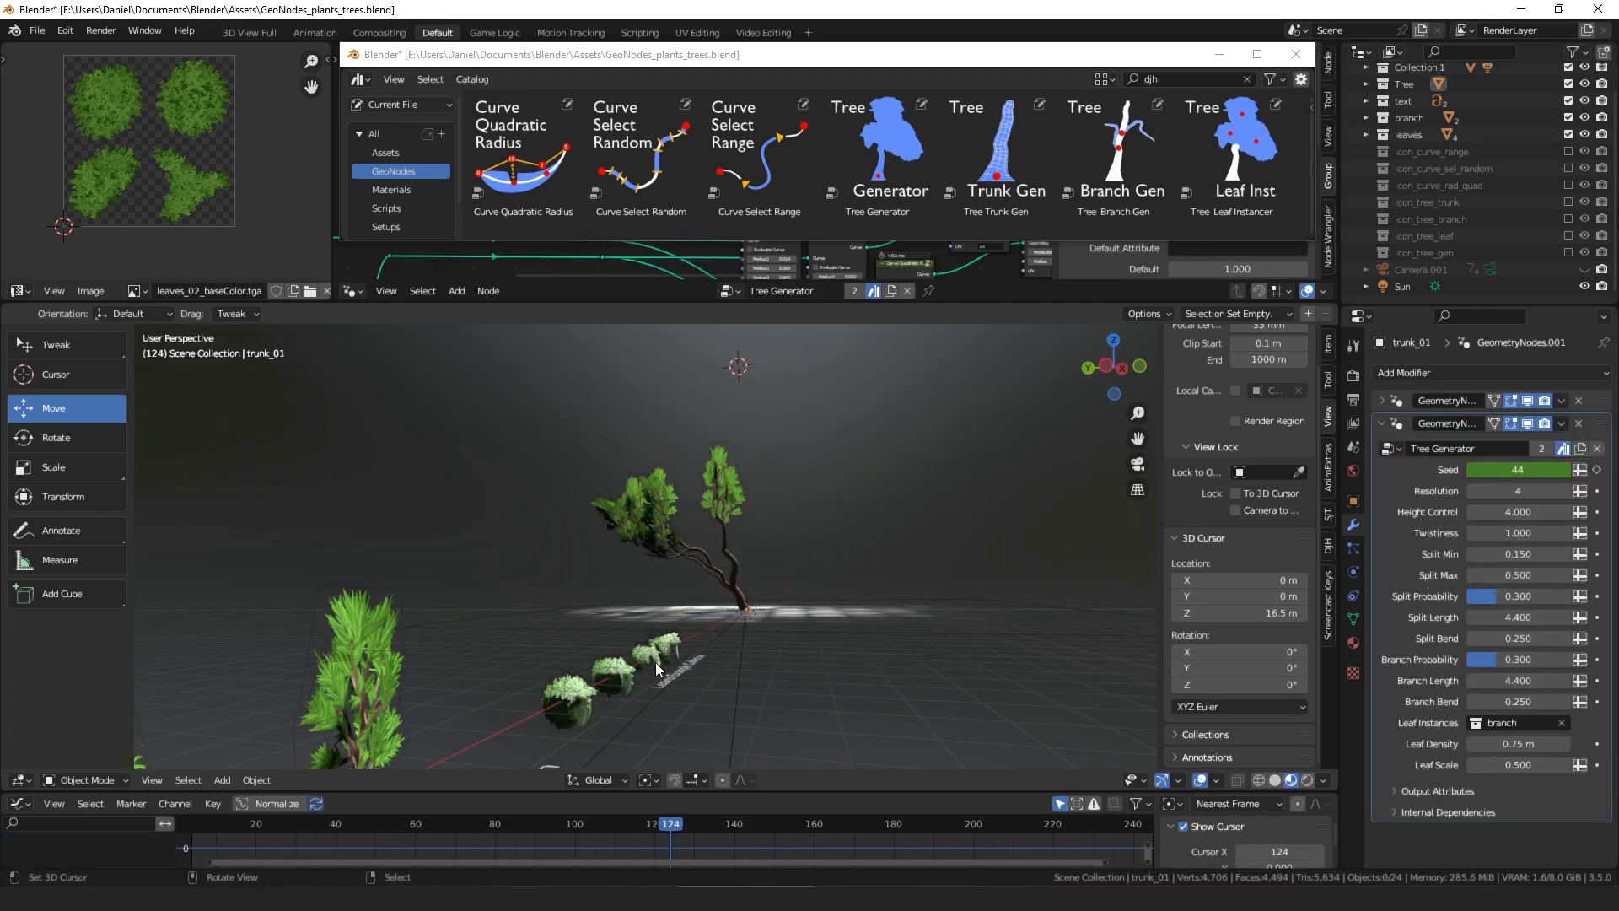
Select the generated tree and turn off its second Tree Generator modifier in the viewport
{"action": "left_click", "coordinate": [728, 570]}
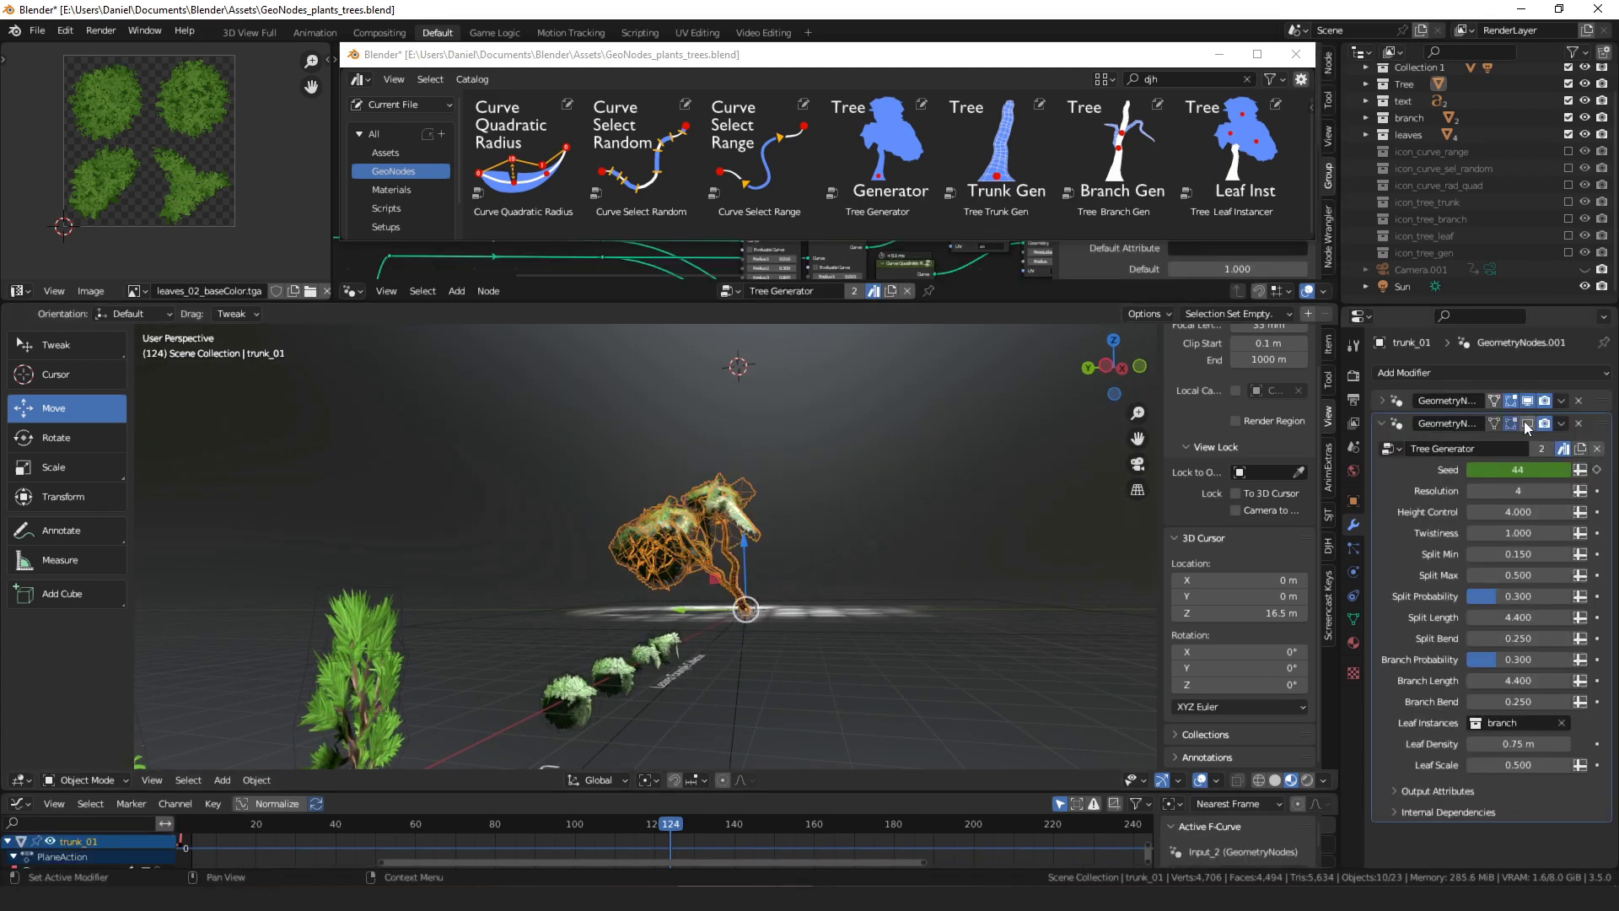
{"action": "left_click", "coordinate": [796, 520]}
{"action": "middle_click_drag", "start_coordinate": [796, 520], "coordinate": [864, 592]}
{"action": "scroll", "coordinate": [842, 554], "scroll_direction": "up", "scroll_amount": 3}
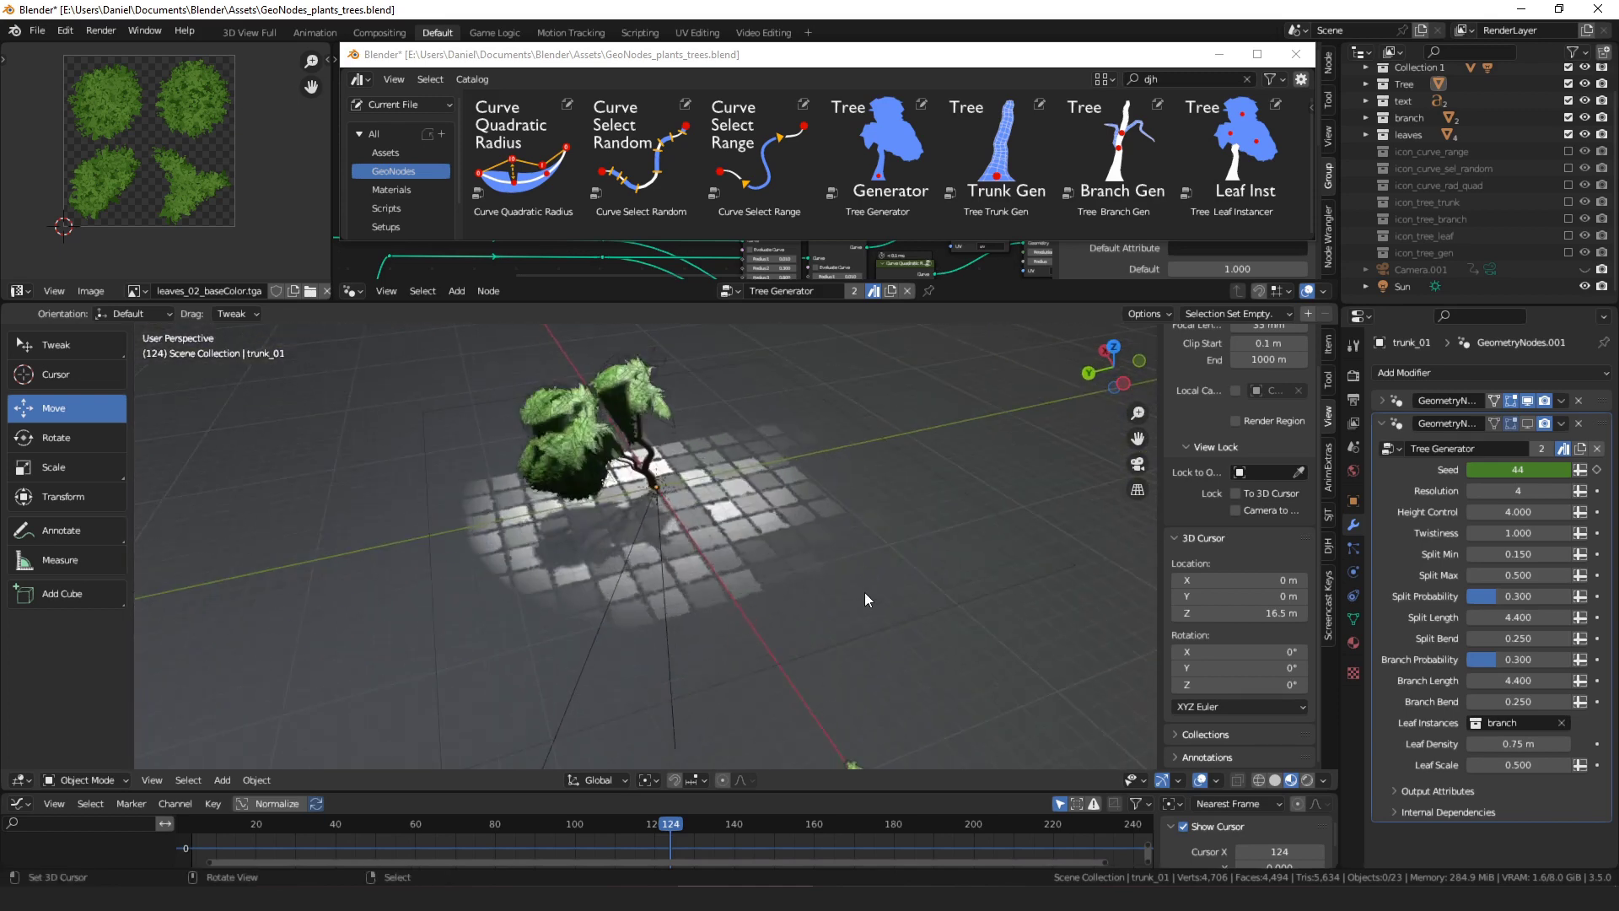
Expand the settings of the first Tree Generator modifier and try varying its Seed value
{"action": "middle_click_drag", "start_coordinate": [864, 592], "coordinate": [882, 603]}
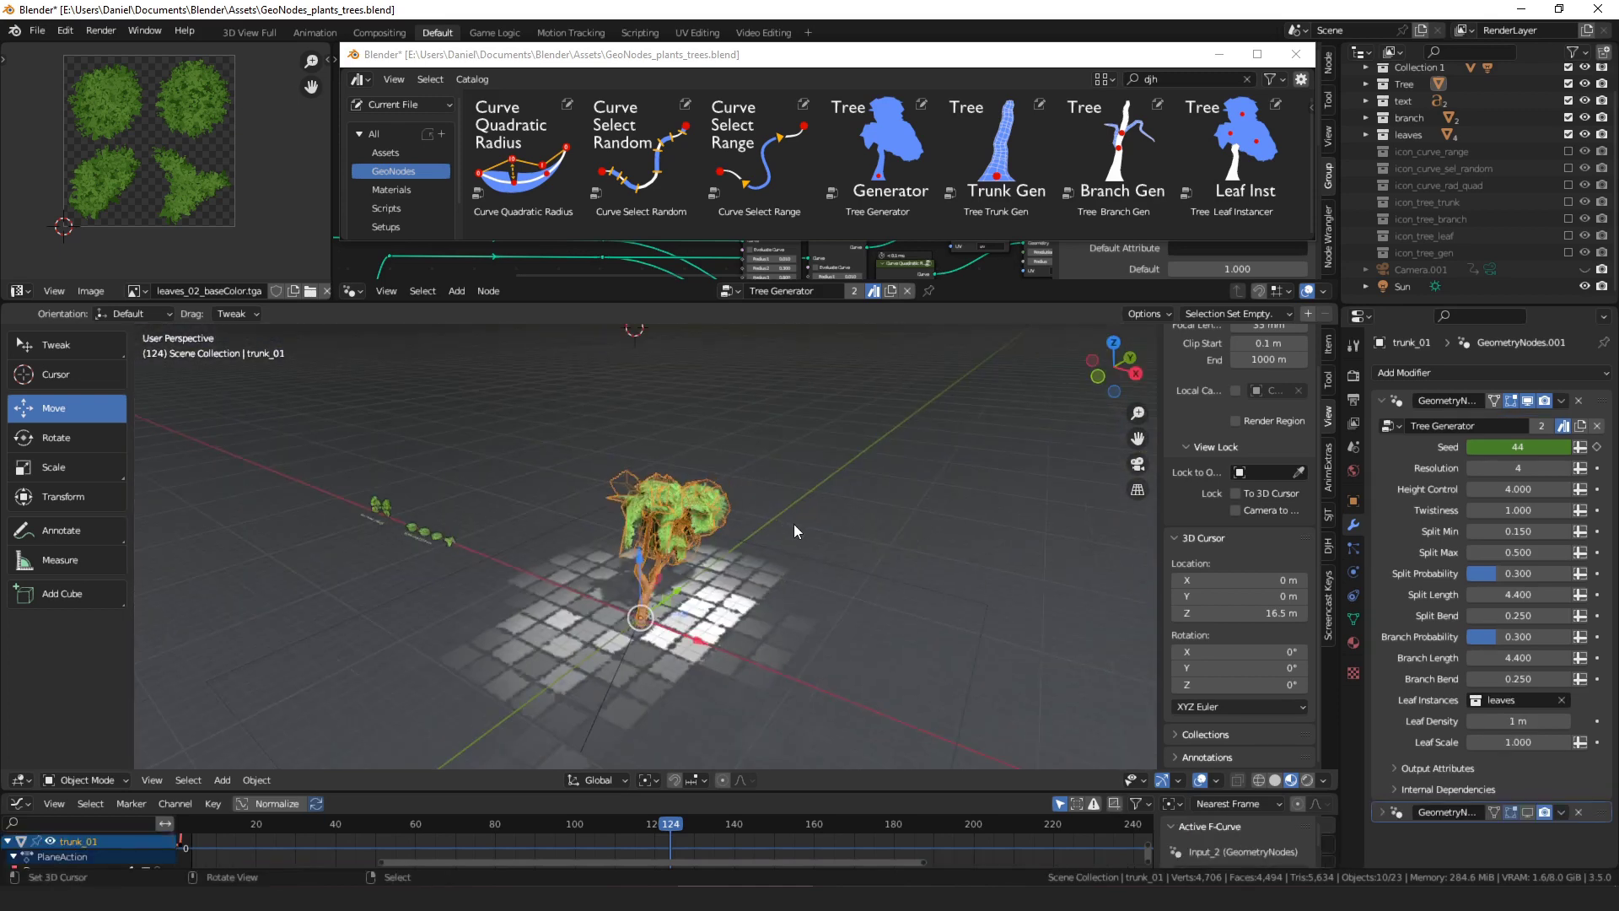
{"action": "scroll", "coordinate": [793, 524], "scroll_direction": "up", "scroll_amount": 3}
{"action": "key", "text": "alt+a"}
{"action": "right_click", "coordinate": [776, 530]}
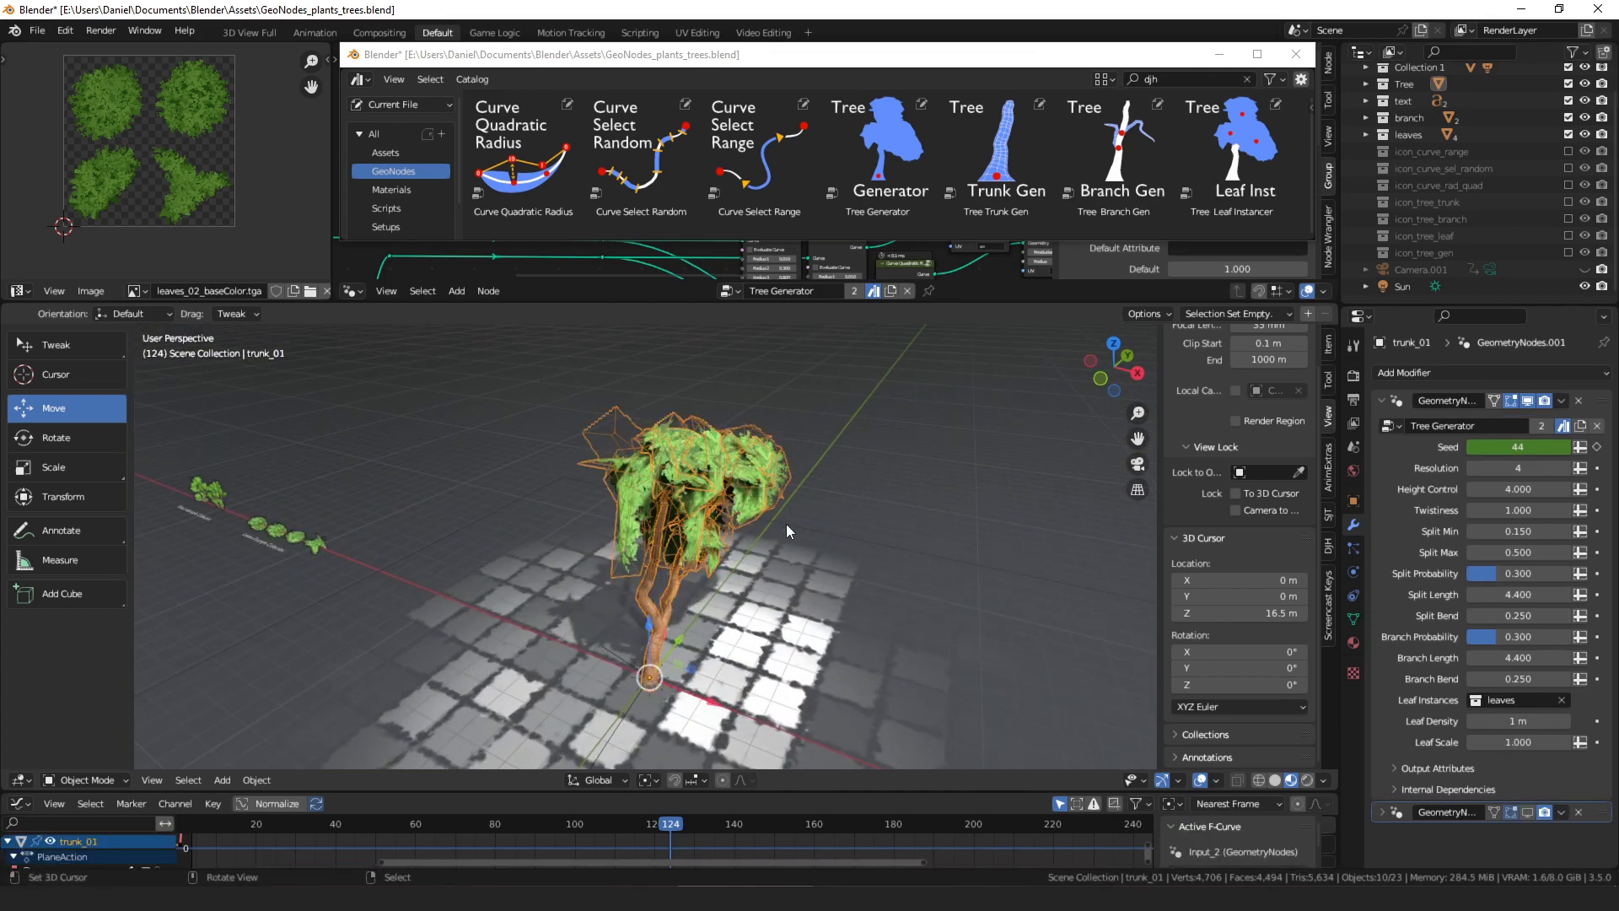
{"action": "right_click", "coordinate": [787, 570]}
{"action": "mouse_move", "coordinate": [786, 523]}
{"action": "middle_mouse_down"}
{"action": "mouse_move", "coordinate": [788, 570]}
{"action": "mouse_move", "coordinate": [760, 522]}
{"action": "middle_mouse_up"}
{"action": "left_click_drag", "start_coordinate": [1550, 447], "coordinate": [1618, 447]}
{"action": "key", "text": "Escape"}
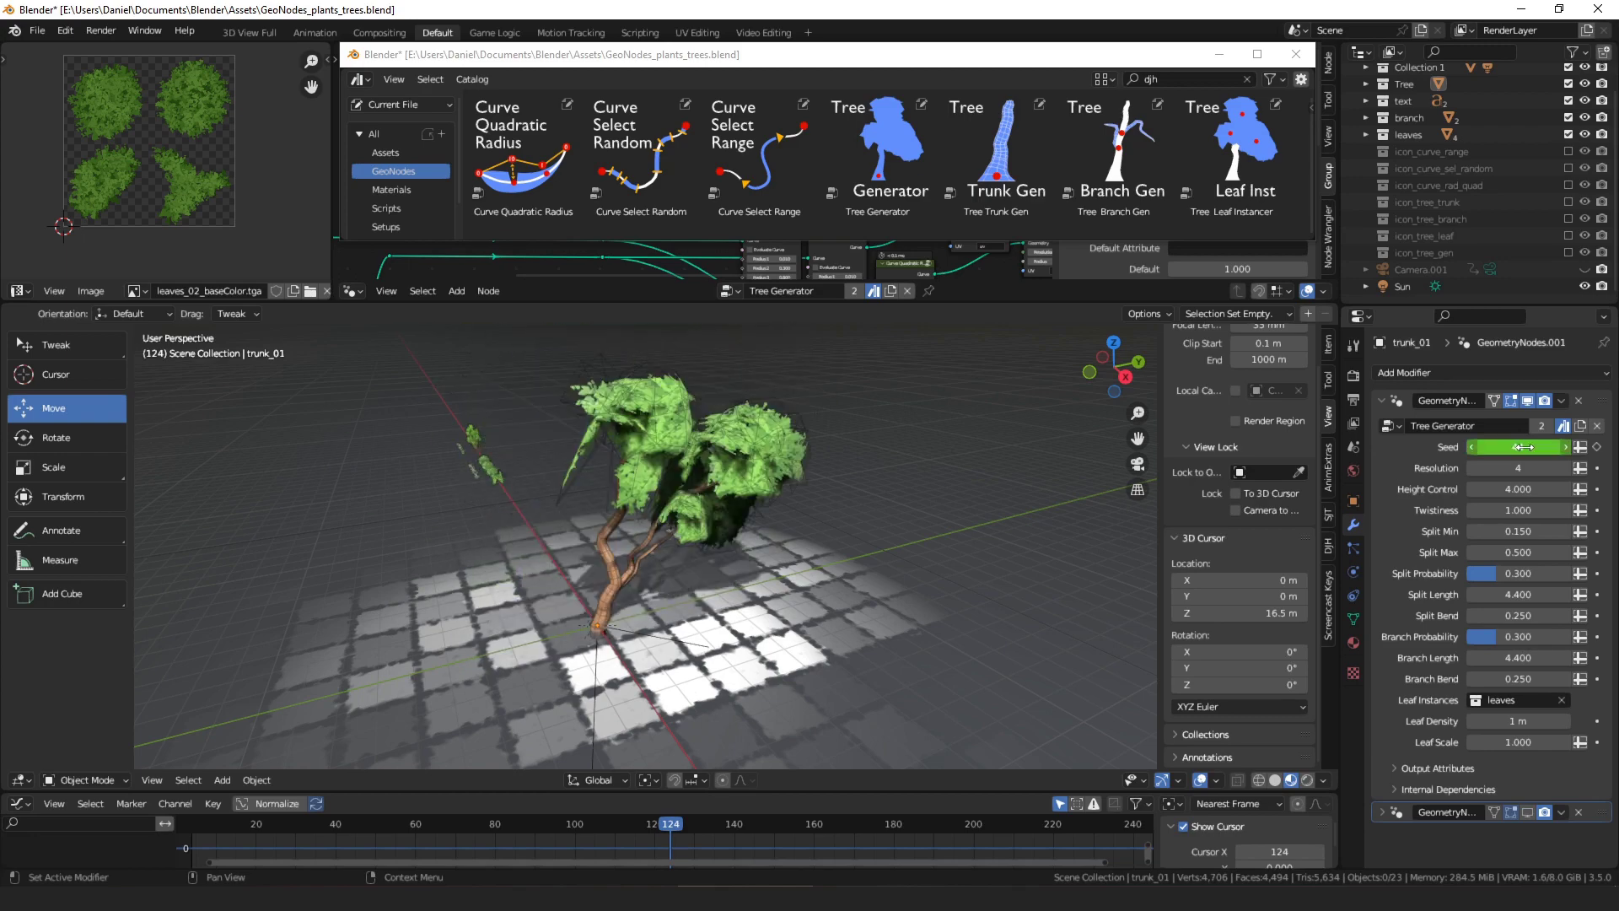
Lower the Resolution of the first Tree Generator modifier to 1
{"action": "scroll", "coordinate": [716, 523], "scroll_direction": "up", "scroll_amount": 4}
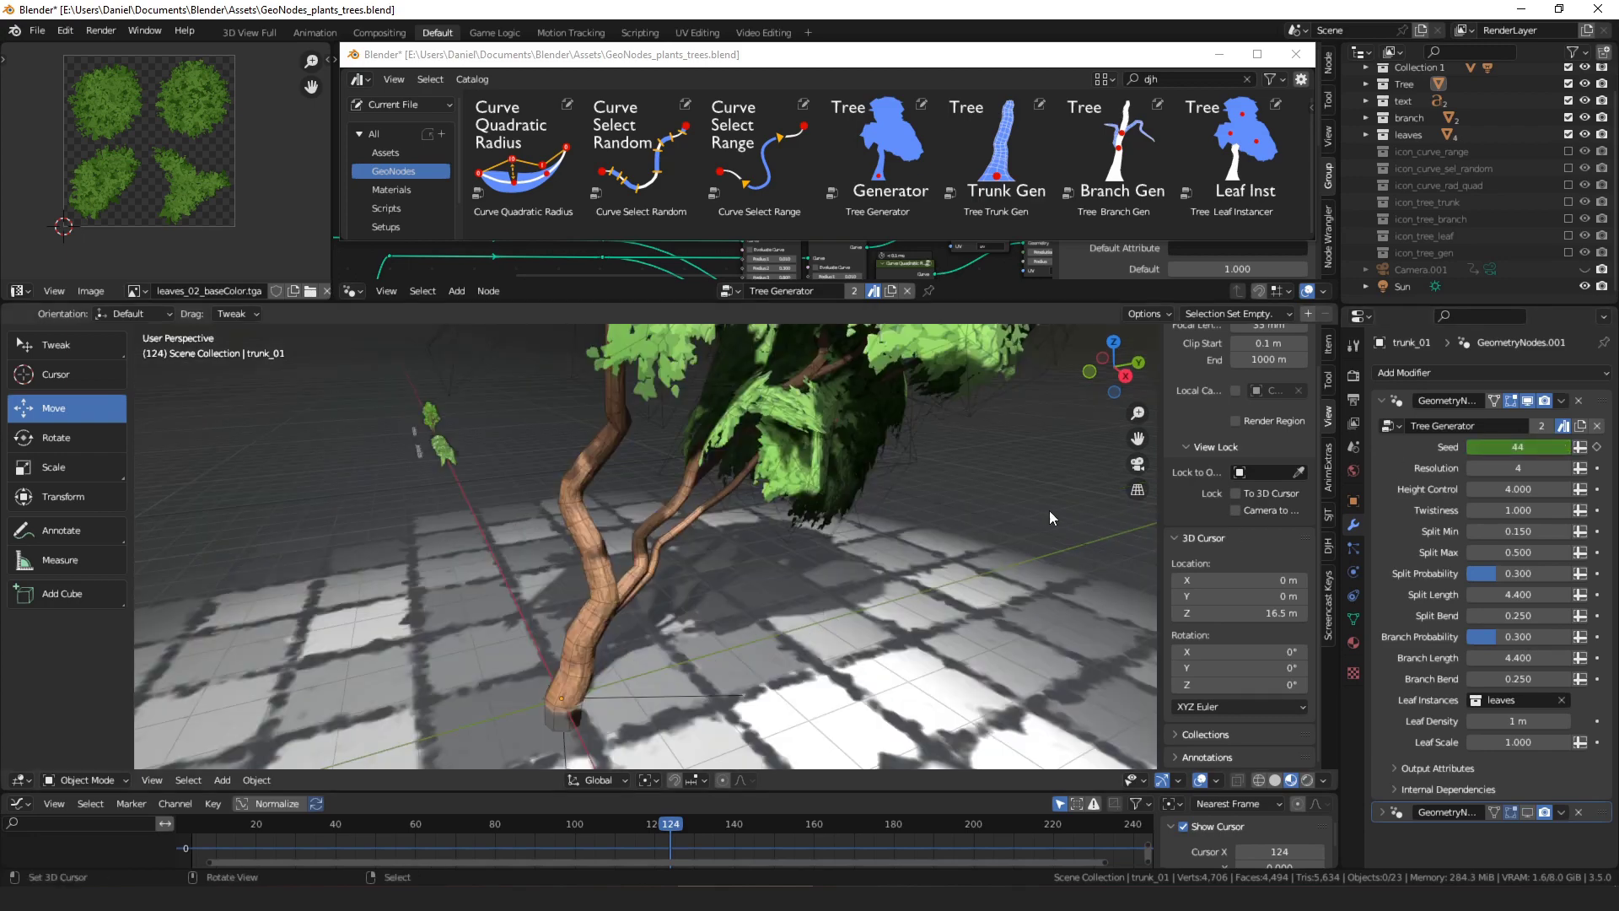
{"action": "right_click", "coordinate": [644, 513]}
{"action": "right_click", "coordinate": [761, 463]}
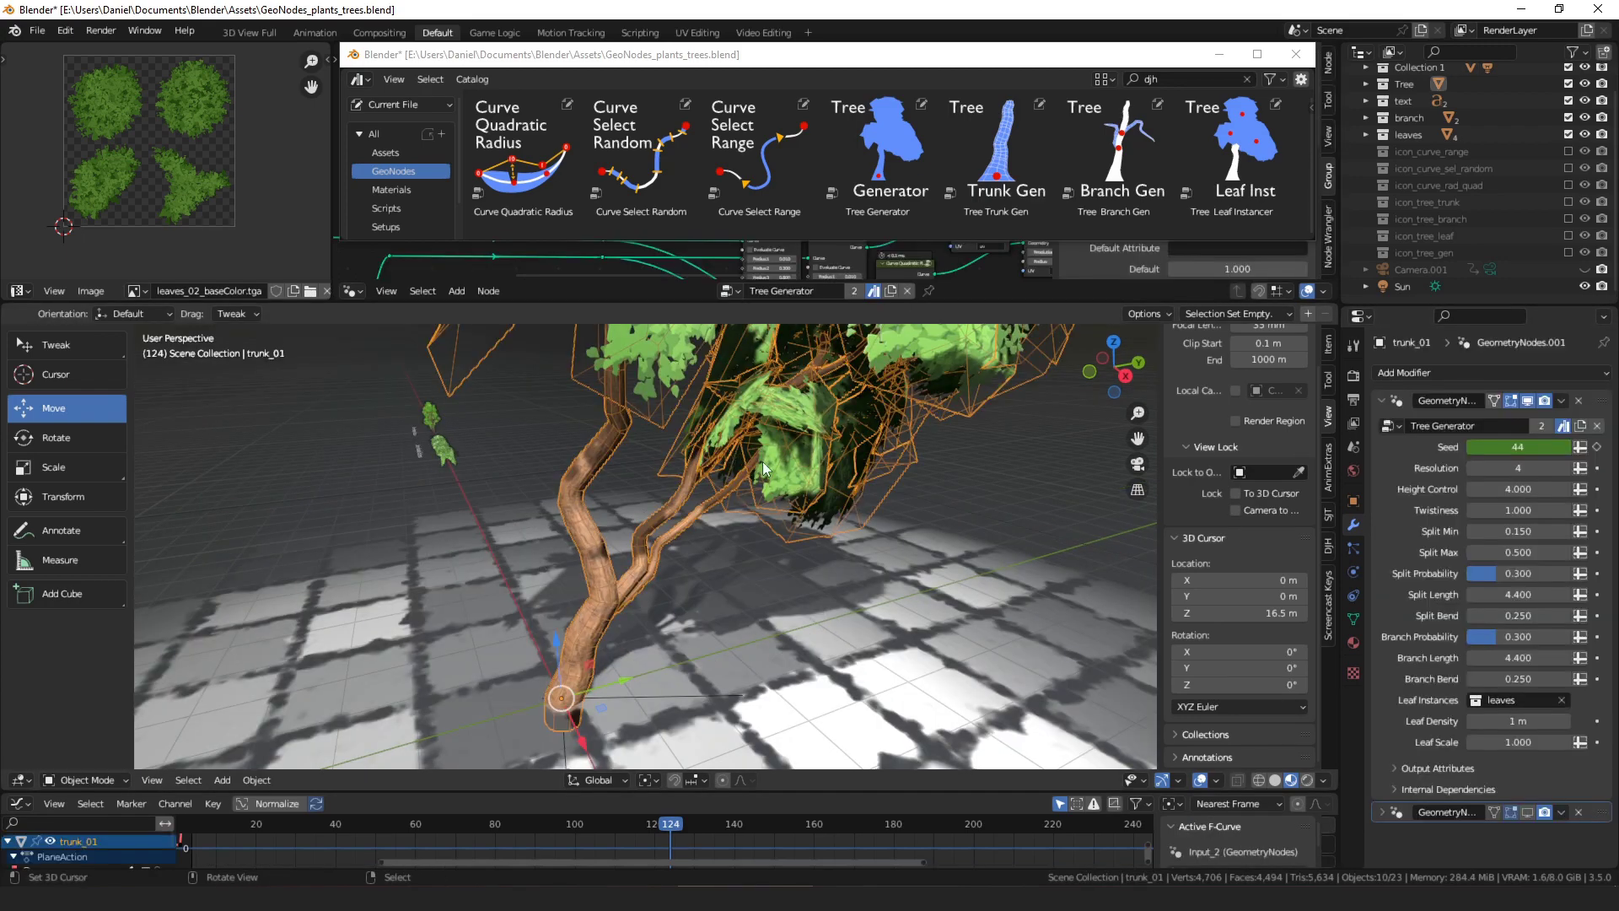
{"action": "middle_click_drag", "start_coordinate": [762, 462], "coordinate": [752, 462]}
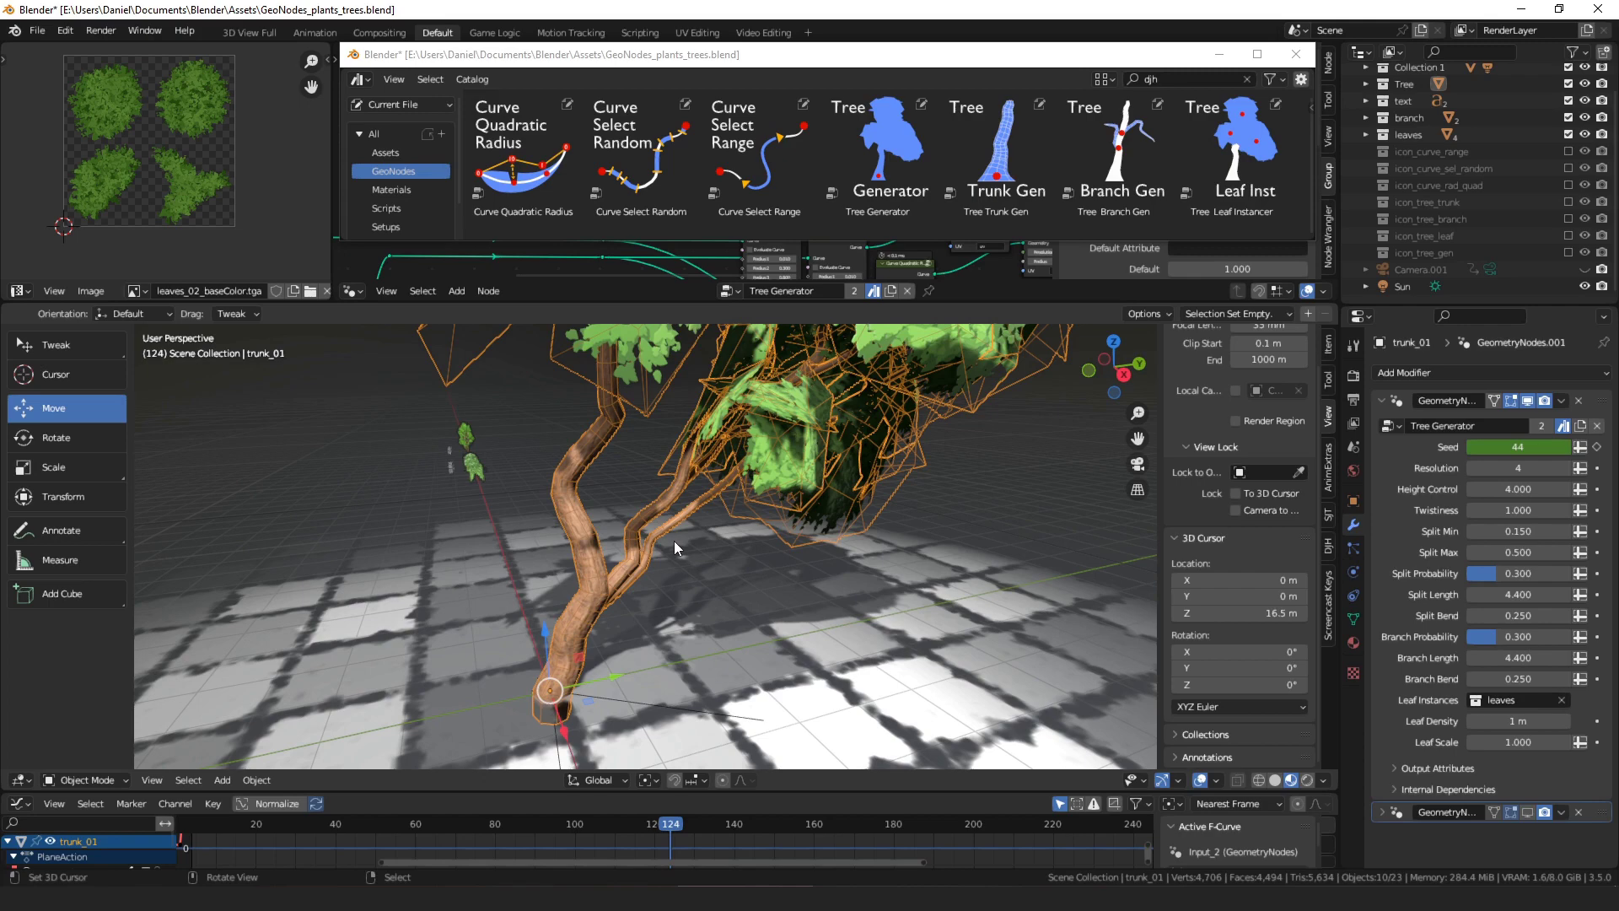
{"action": "middle_click_drag", "start_coordinate": [675, 539], "coordinate": [594, 526]}
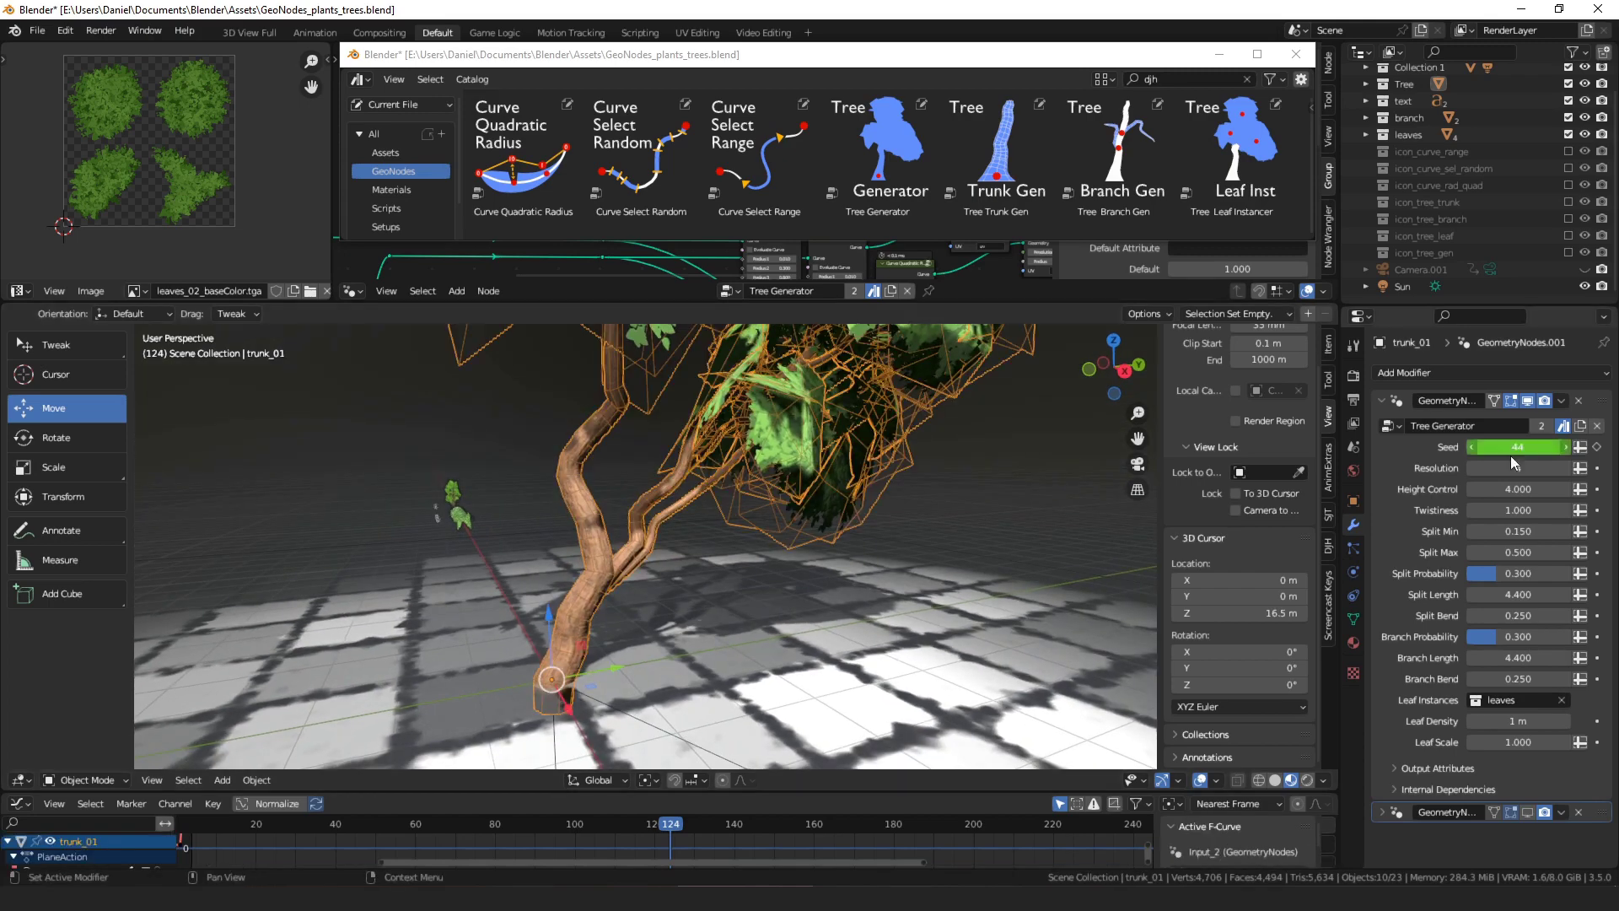
{"action": "left_click_drag", "start_coordinate": [1516, 468], "coordinate": [1472, 467]}
{"action": "scroll", "coordinate": [875, 457], "scroll_direction": "down", "scroll_amount": 3}
{"action": "middle_click_drag", "start_coordinate": [874, 459], "coordinate": [825, 481]}
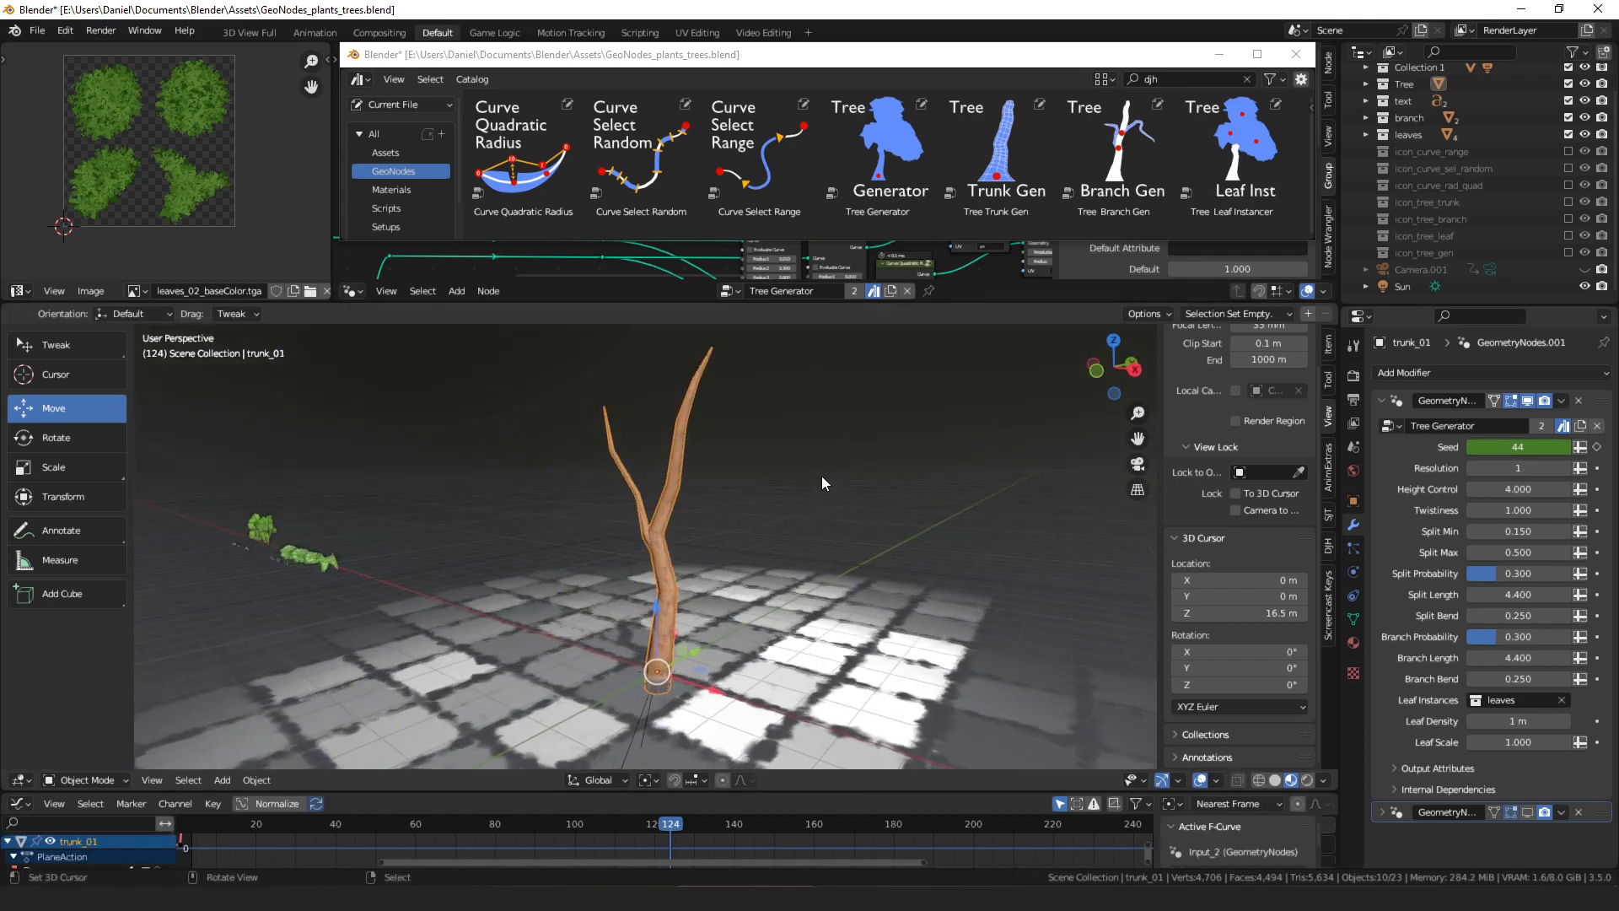
Raise the tree's Resolution to 8 and inspect the trunk and branches closely
{"action": "left_click_drag", "start_coordinate": [1517, 468], "coordinate": [1572, 468]}
{"action": "scroll", "coordinate": [880, 499], "scroll_direction": "up", "scroll_amount": 4}
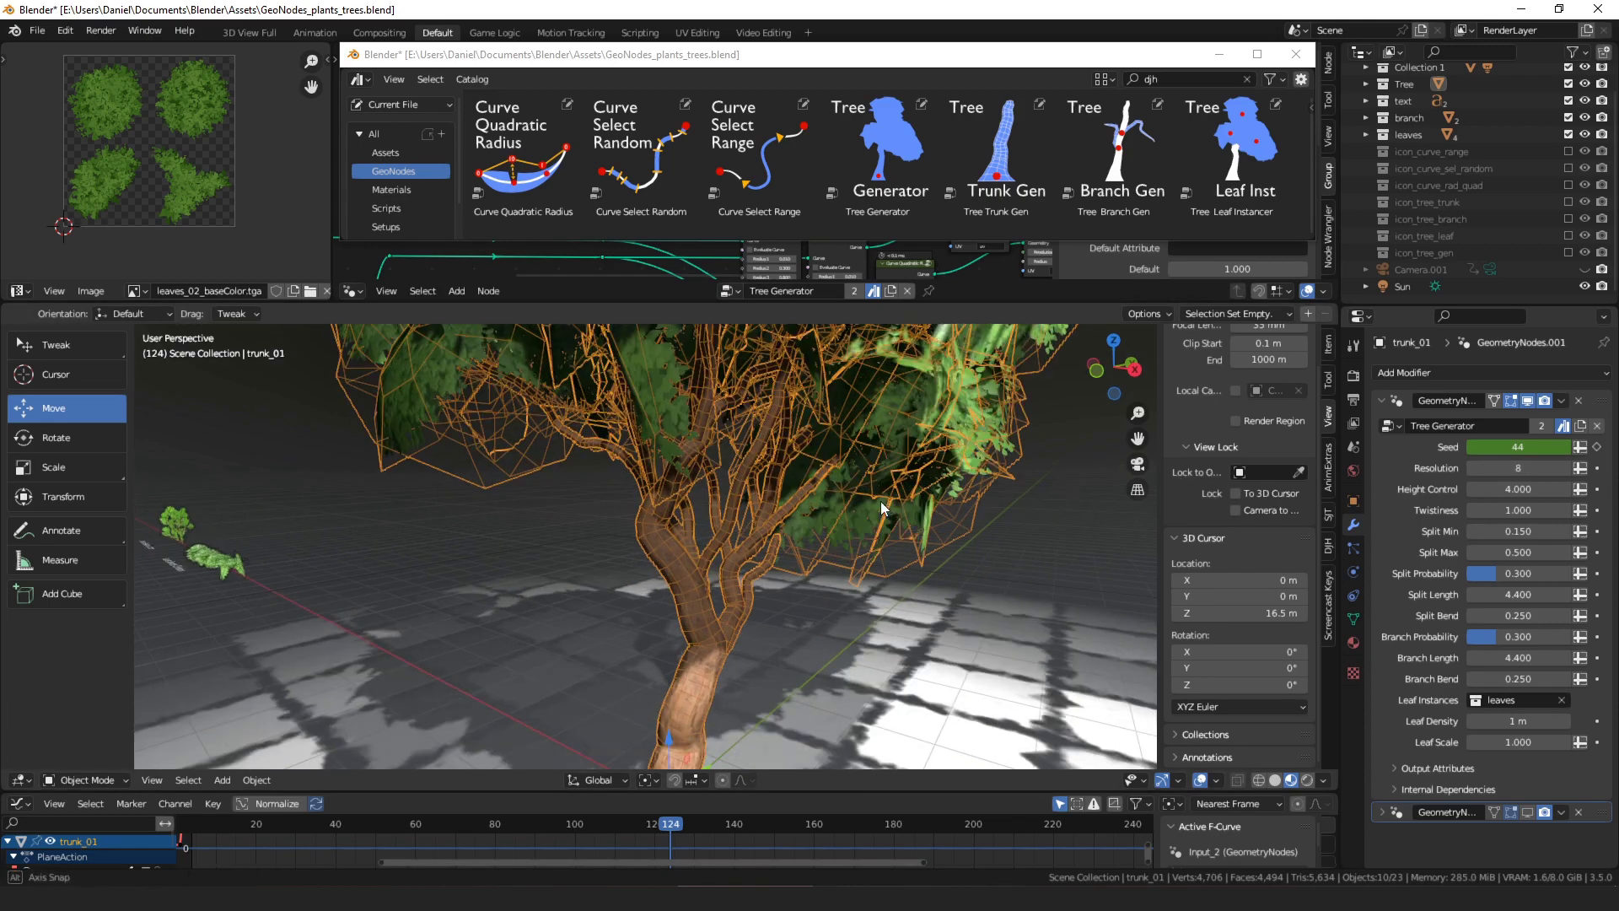
{"action": "middle_click_drag", "start_coordinate": [880, 501], "coordinate": [1328, 494]}
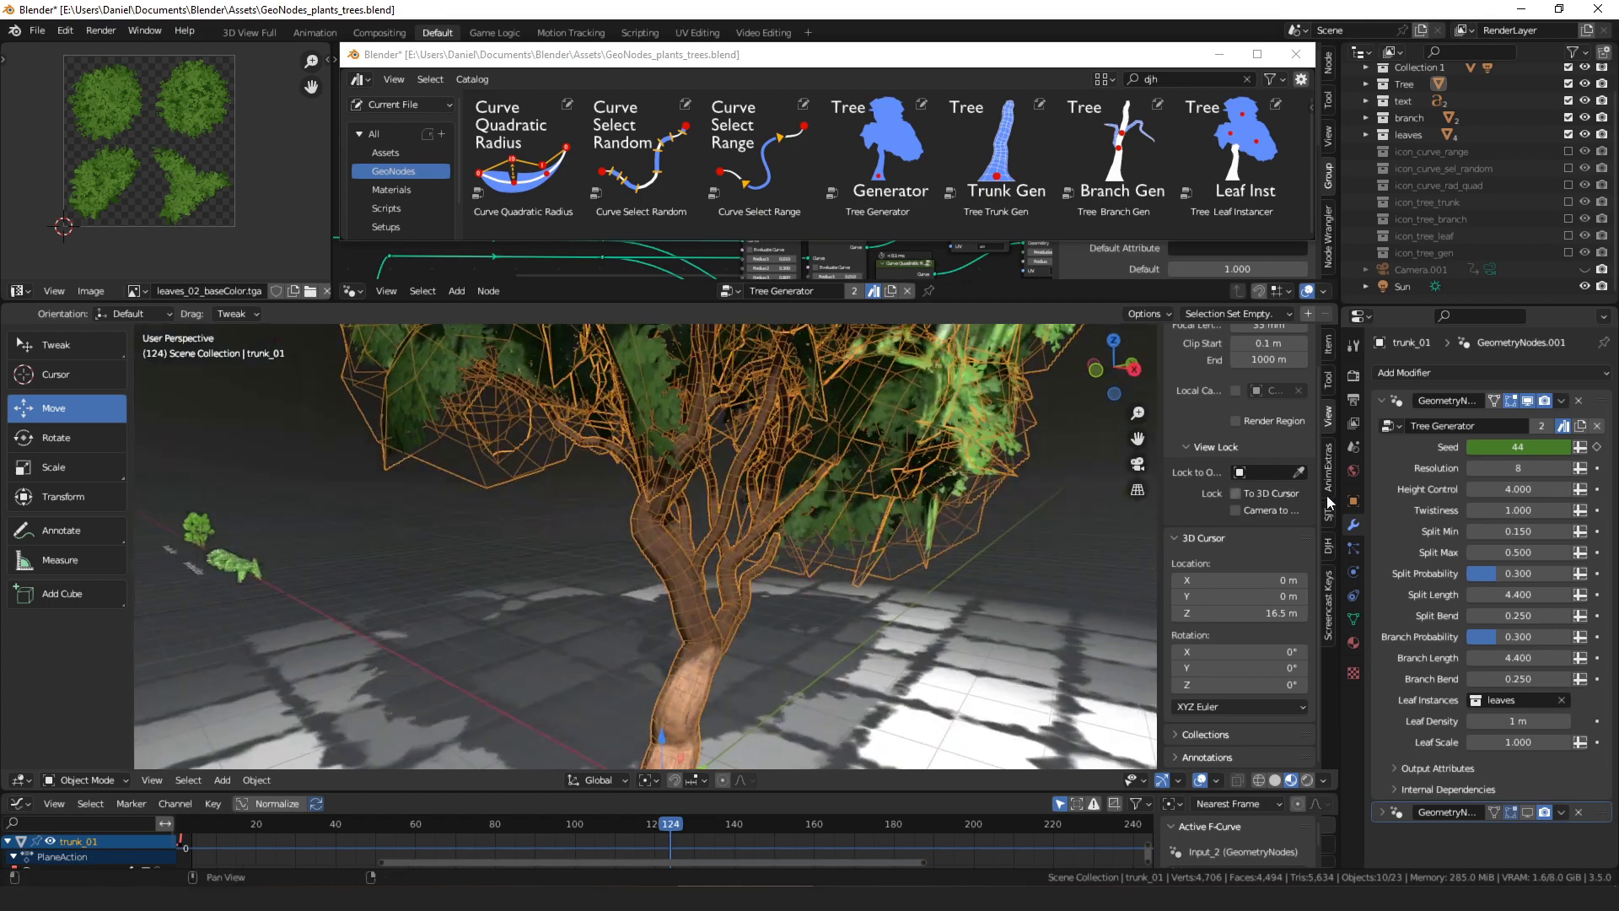
Set the tree's Resolution to 4
{"action": "type", "text": "4"}
{"action": "key", "text": "Return"}
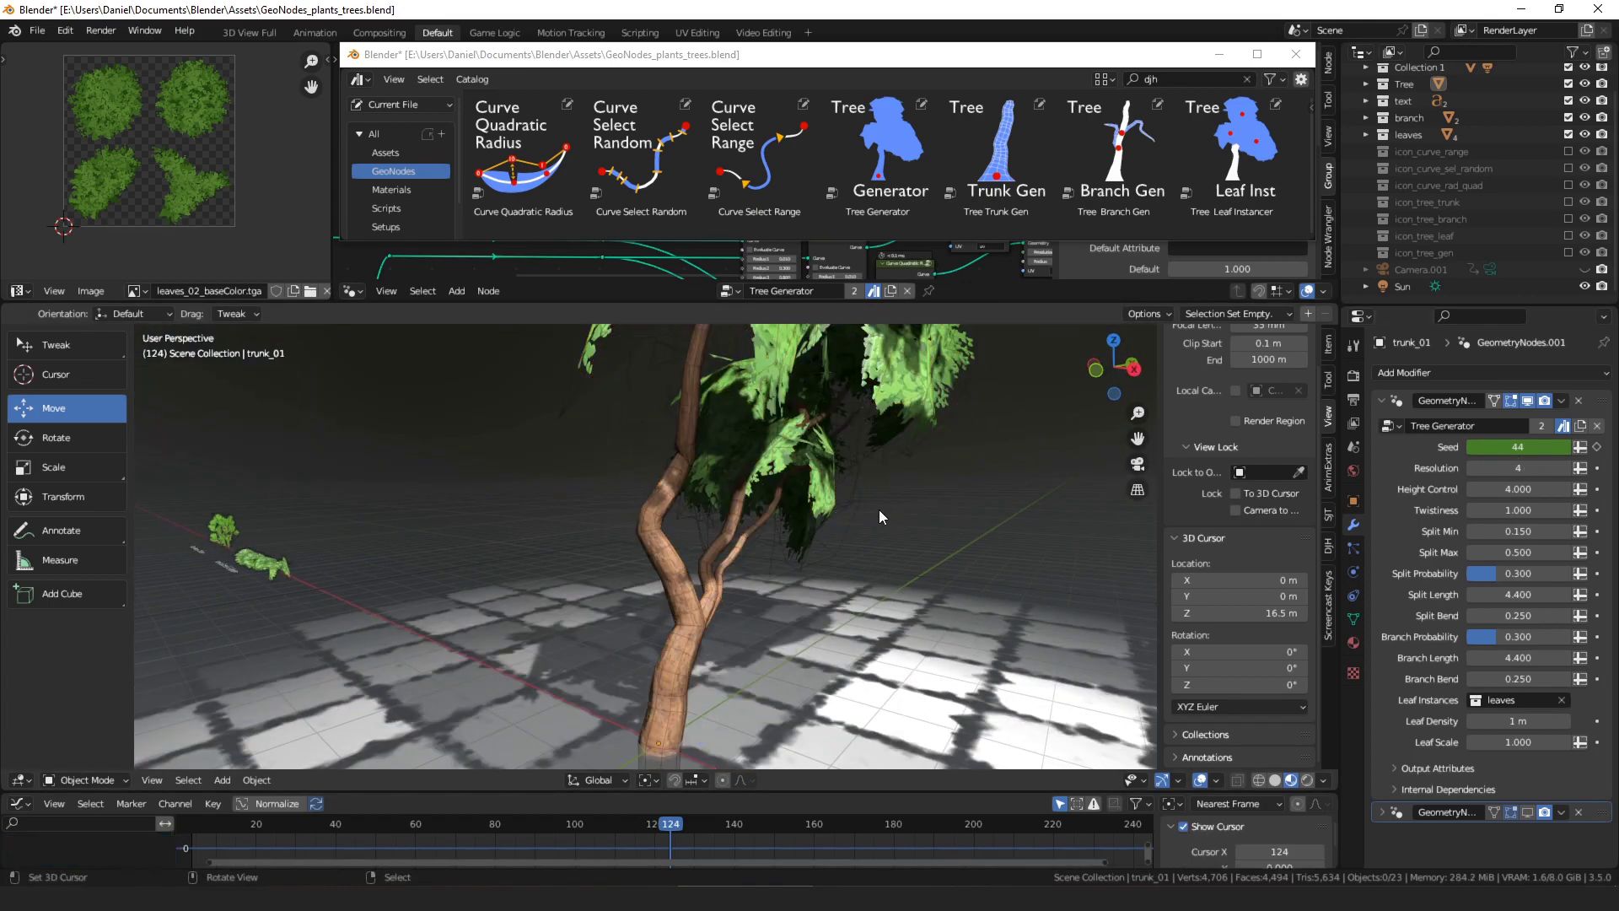
{"action": "middle_click_drag", "start_coordinate": [879, 510], "coordinate": [970, 496]}
{"action": "middle_click_drag", "start_coordinate": [774, 489], "coordinate": [833, 489]}
{"action": "scroll", "coordinate": [833, 489], "scroll_direction": "down", "scroll_amount": 5}
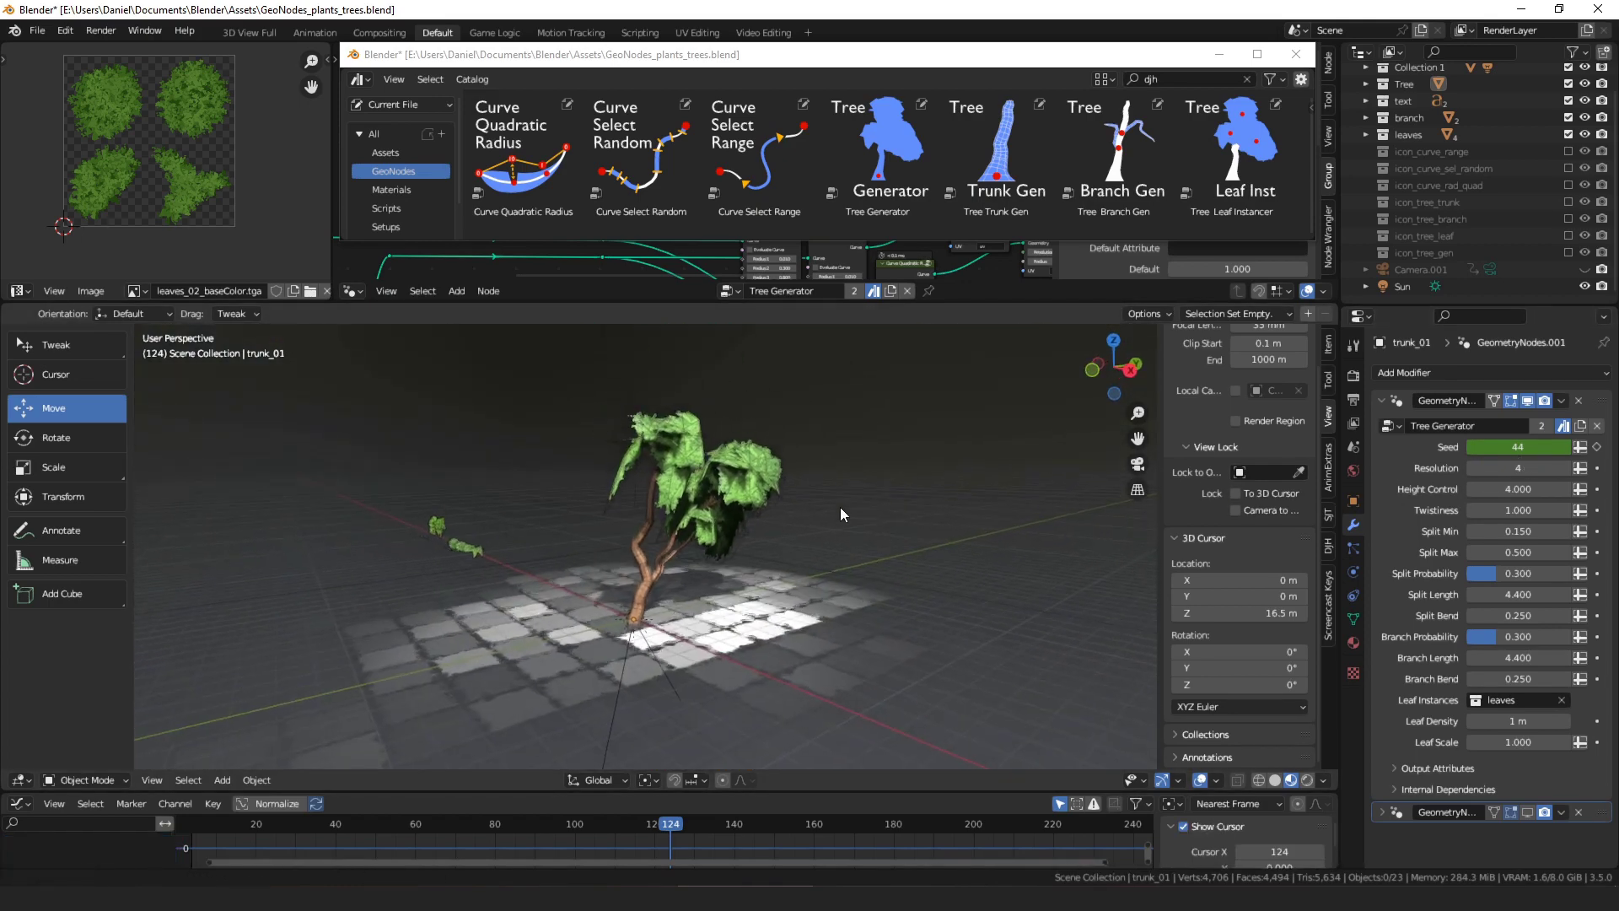
Raise the tree's Height Control to about 10.2 to preview a taller trunk
{"action": "left_click_drag", "start_coordinate": [1516, 494], "coordinate": [1590, 494]}
{"action": "scroll", "coordinate": [702, 459], "scroll_direction": "down", "scroll_amount": 4}
{"action": "middle_click_drag", "start_coordinate": [702, 459], "coordinate": [894, 486]}
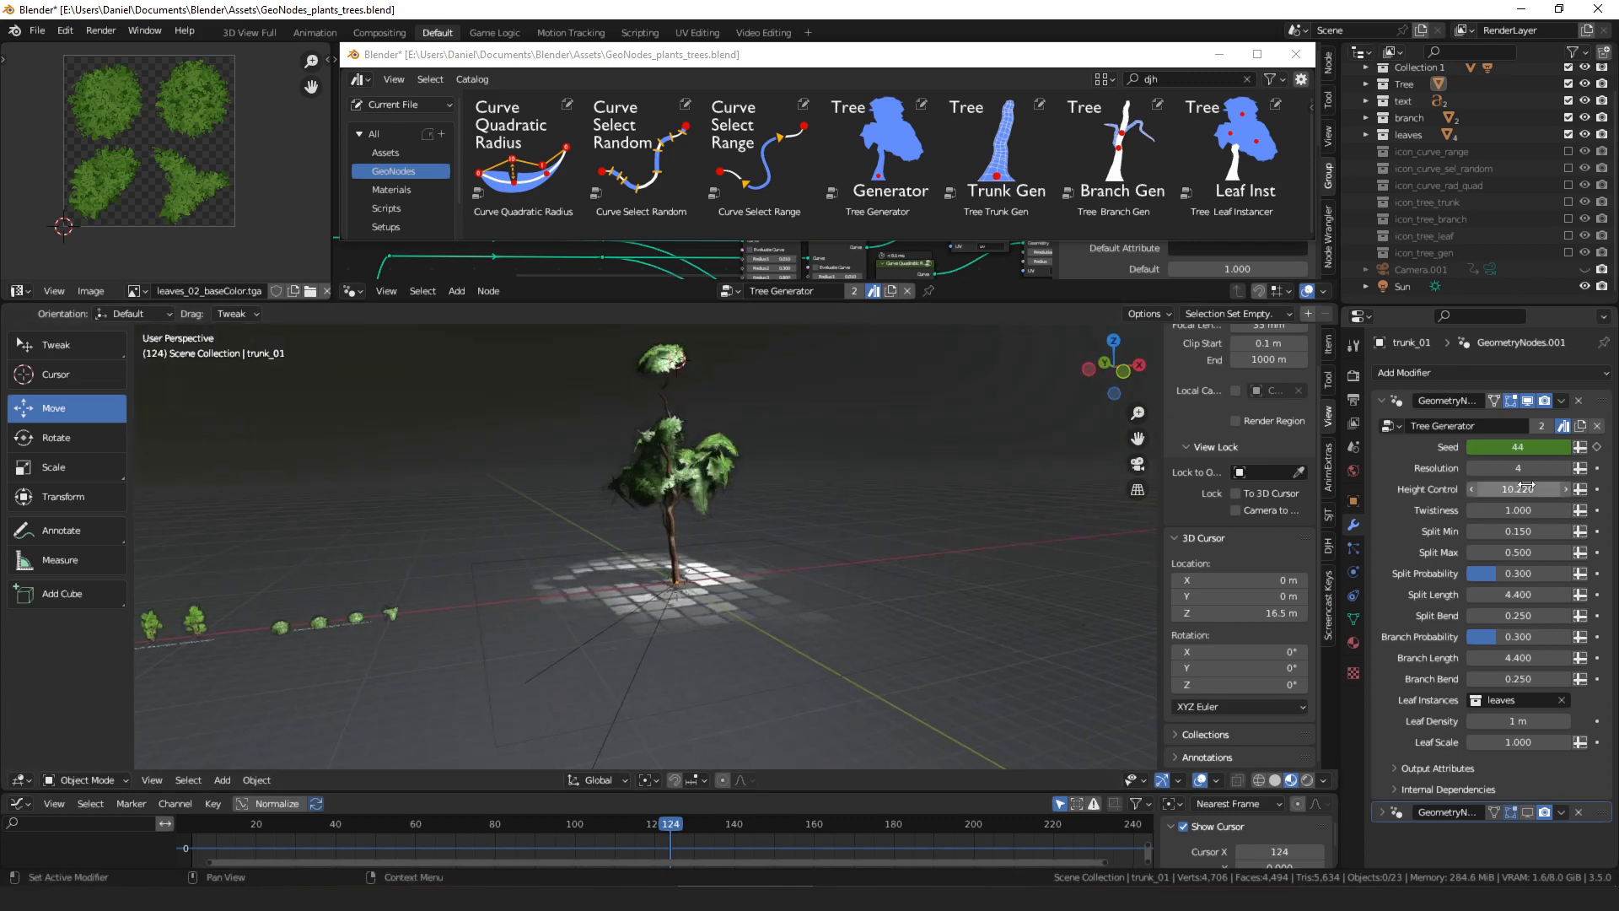
Set the tree's Height Control to 5
{"action": "type", "text": "5"}
{"action": "key", "text": "Return"}
{"action": "scroll", "coordinate": [683, 528], "scroll_direction": "up", "scroll_amount": 3}
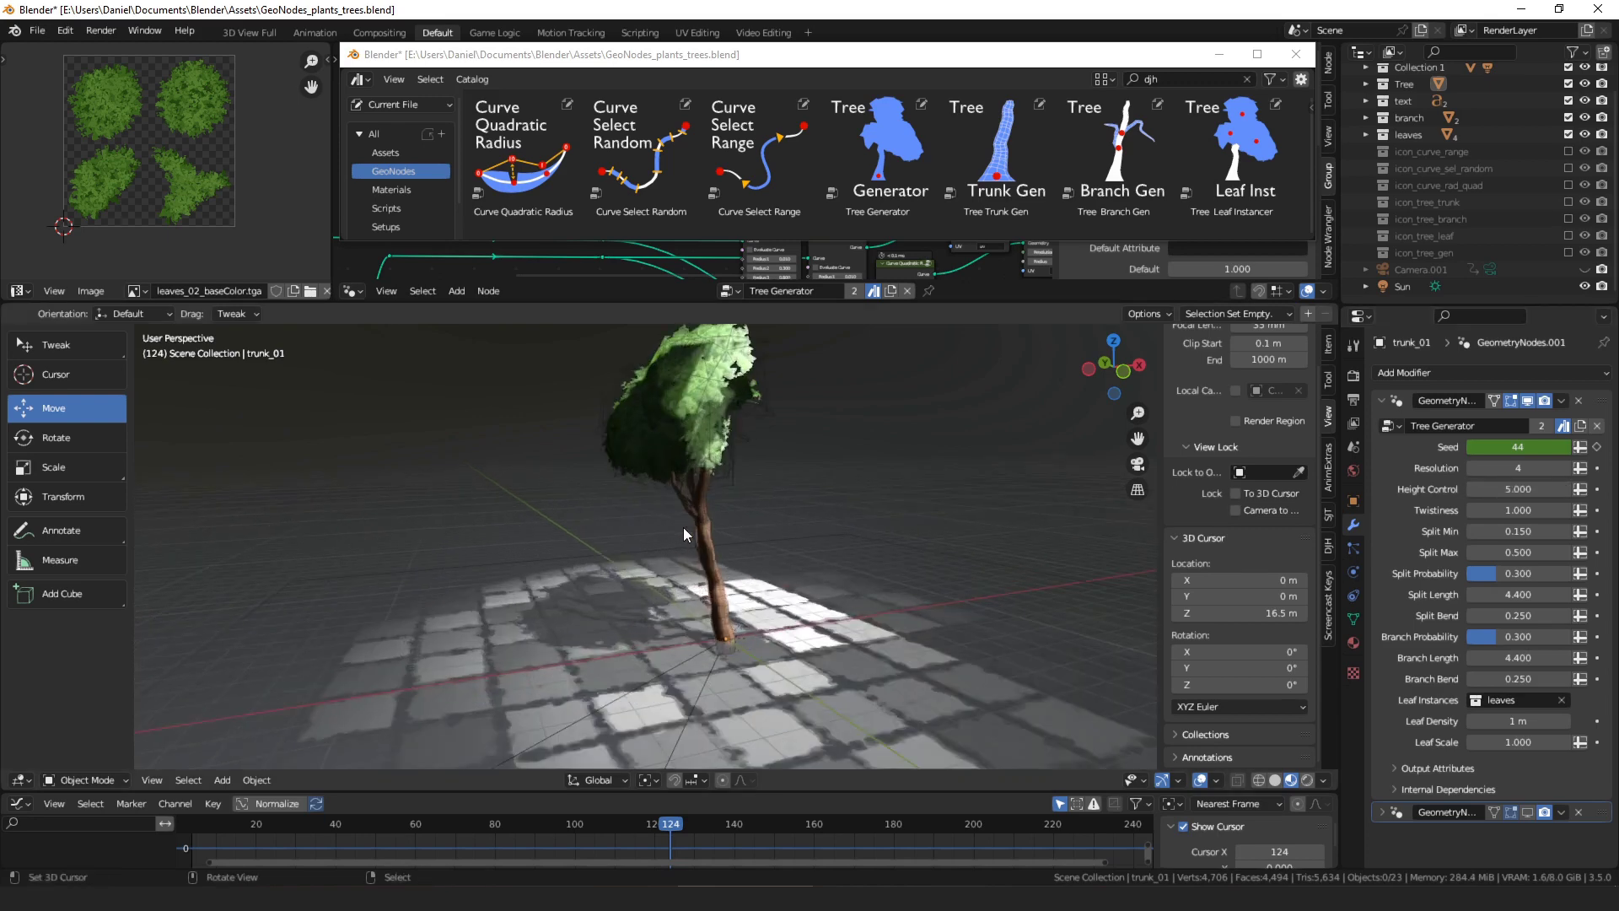
{"action": "middle_click_drag", "start_coordinate": [683, 528], "coordinate": [798, 521]}
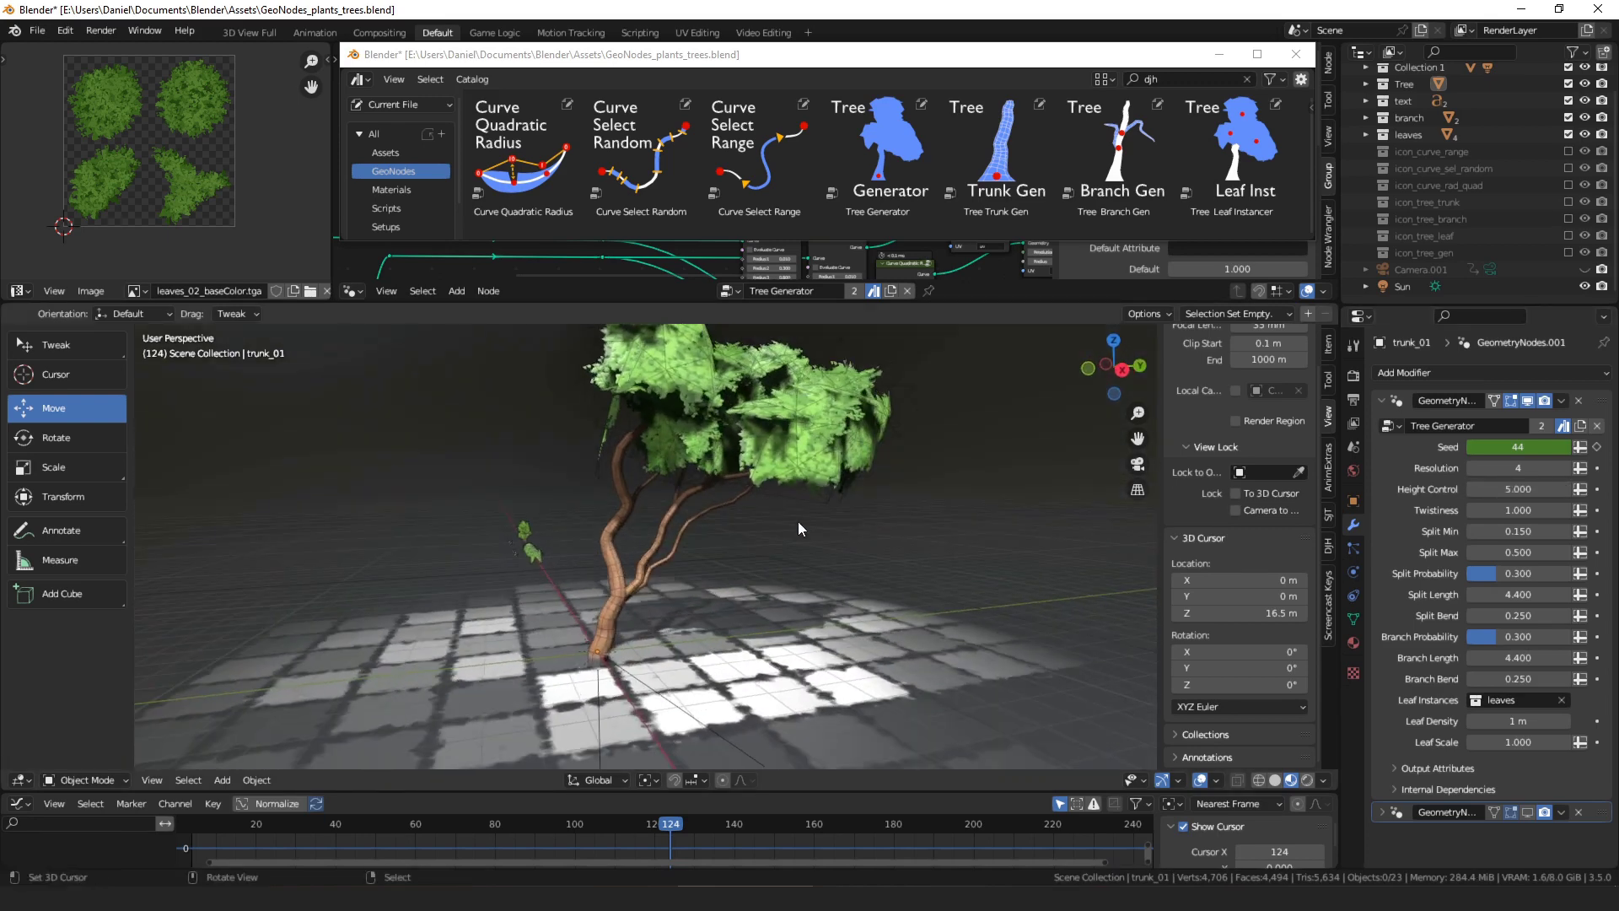
Try out different Twistiness values on the tree trunk
{"action": "mouse_move", "coordinate": [1518, 510]}
{"action": "left_mouse_down"}
{"action": "mouse_move", "coordinate": [1615, 510]}
{"action": "mouse_move", "coordinate": [1480, 510]}
{"action": "mouse_move", "coordinate": [1526, 510]}
{"action": "left_mouse_up"}
{"action": "right_click", "coordinate": [1518, 511]}
{"action": "middle_click_drag", "start_coordinate": [864, 539], "coordinate": [902, 511]}
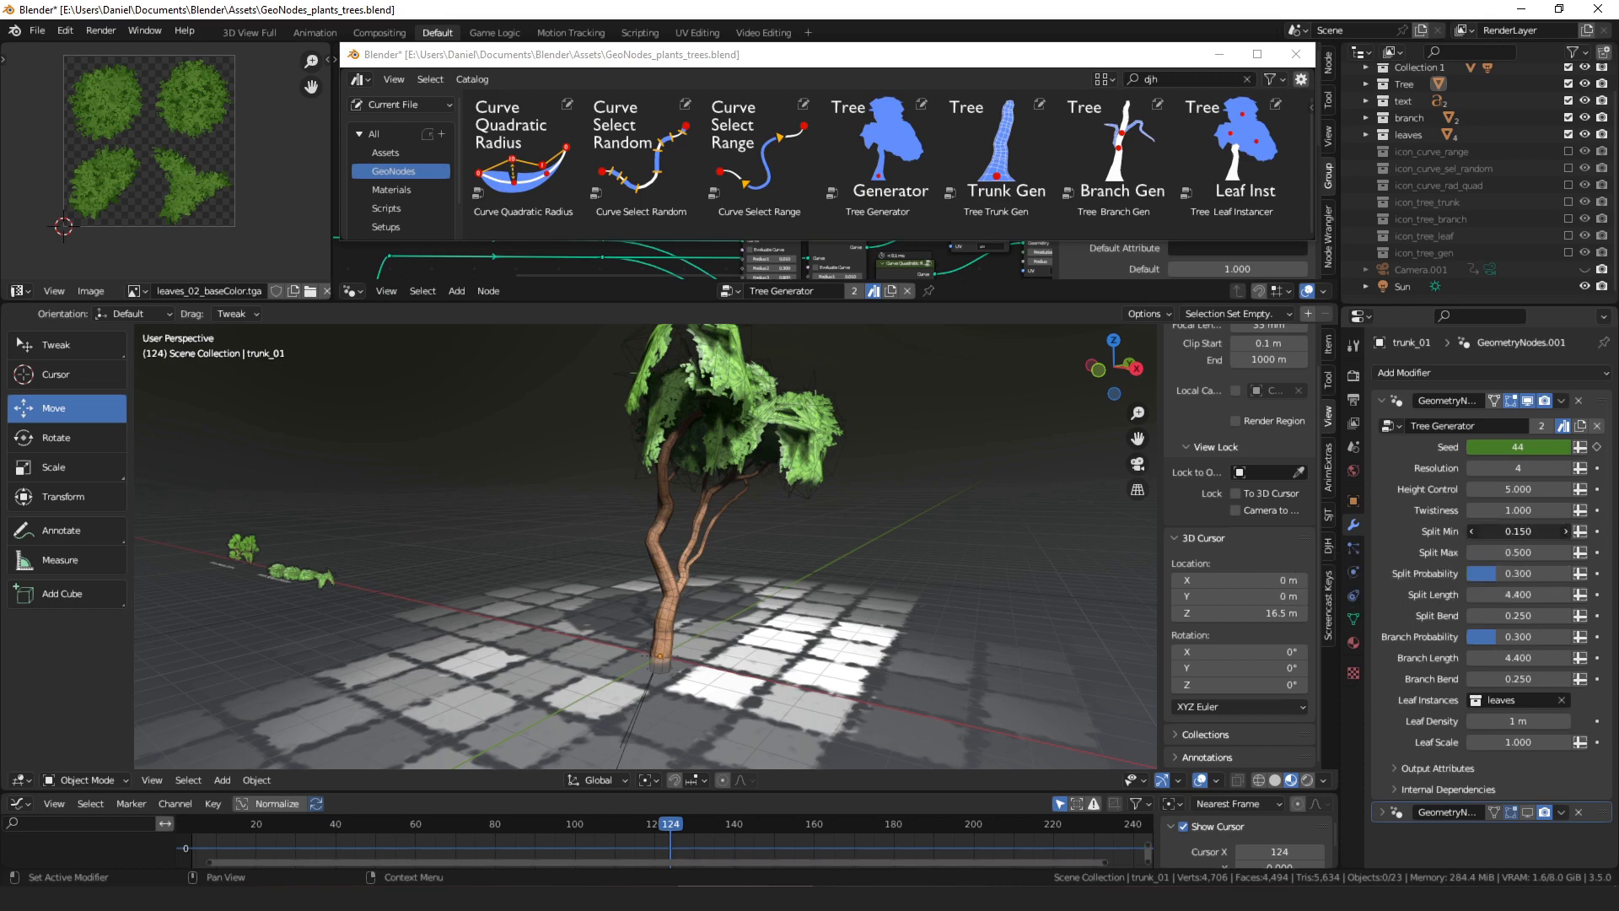
Try Split Min at 0.480 on the trunk and return it to 0.150
{"action": "middle_click_drag", "start_coordinate": [784, 514], "coordinate": [835, 511]}
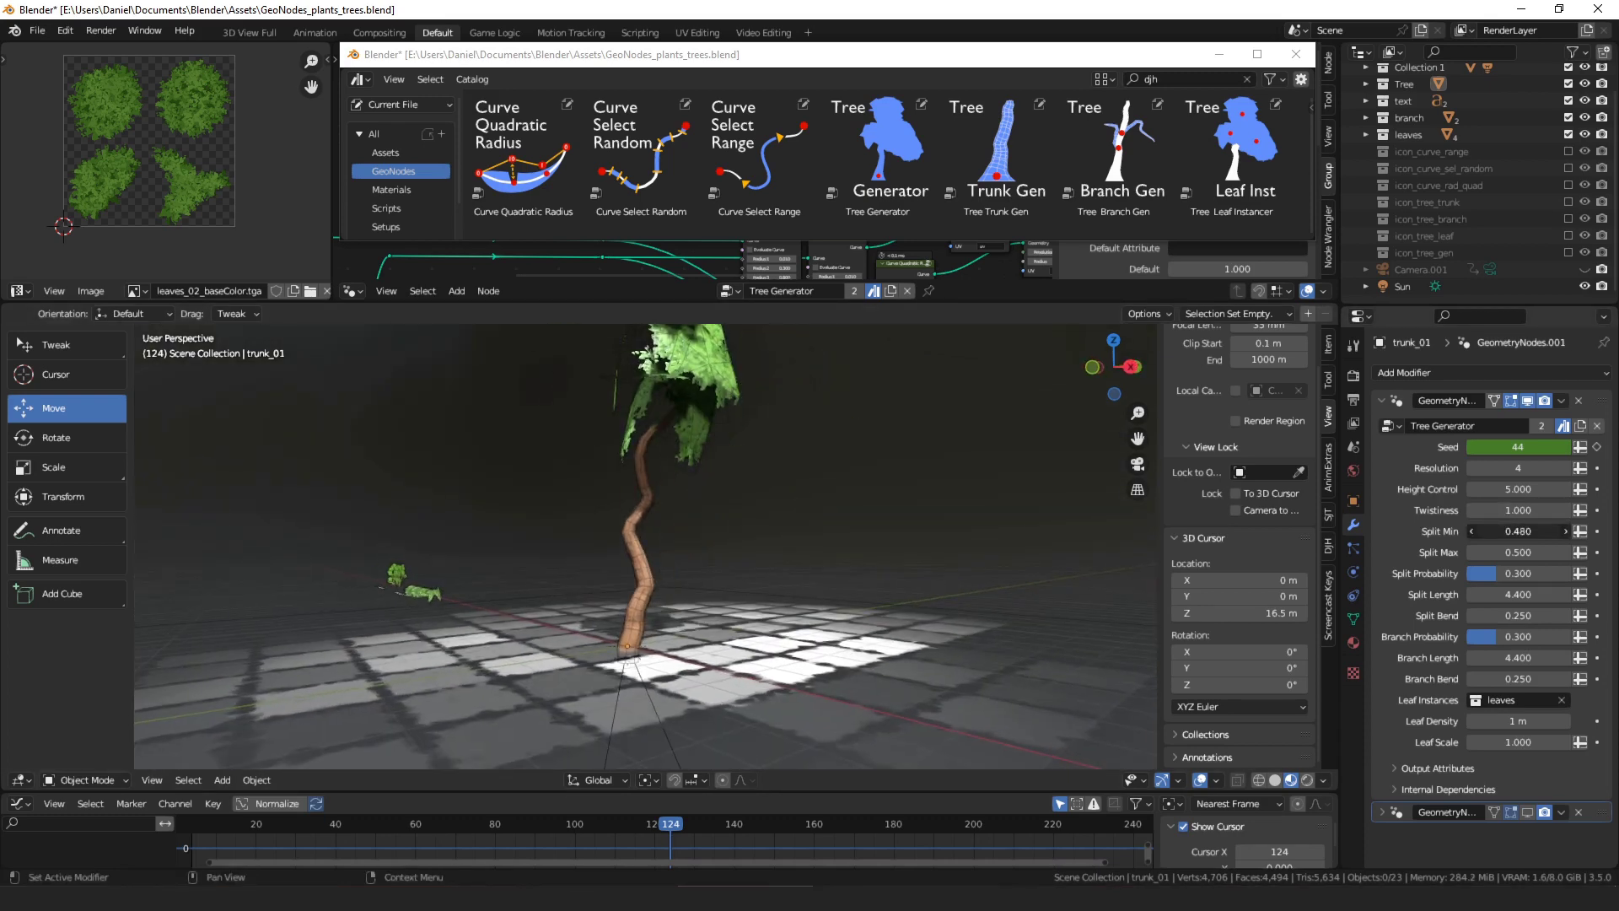
{"action": "left_click_drag", "start_coordinate": [1518, 531], "coordinate": [1488, 531]}
{"action": "middle_click_drag", "start_coordinate": [1048, 540], "coordinate": [990, 523]}
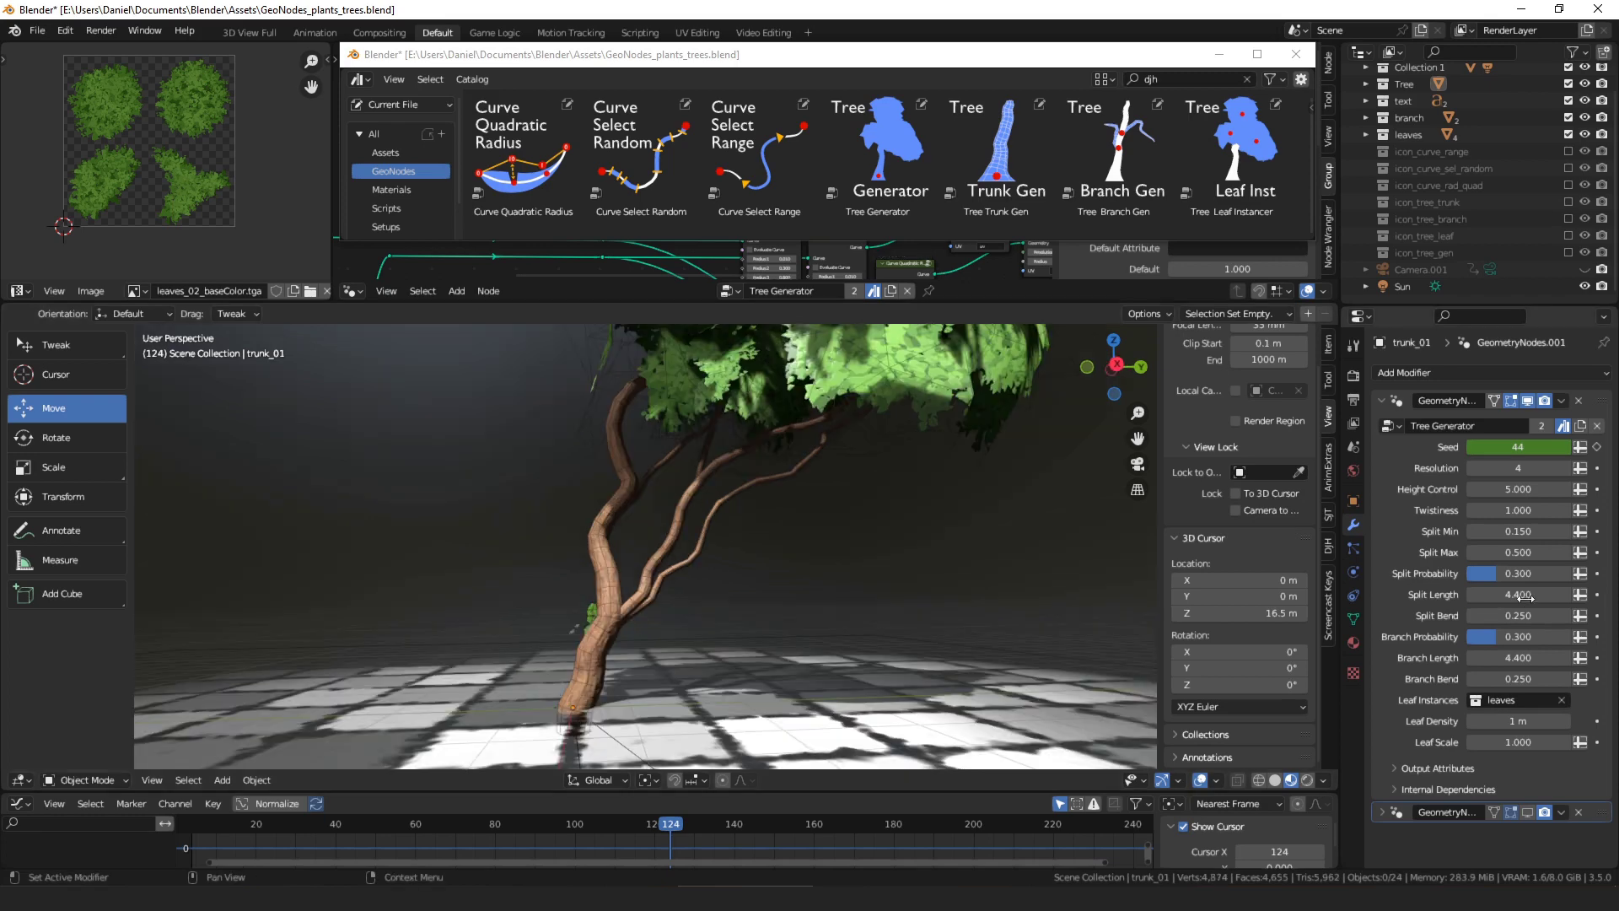
Set the tree's Split Length to 0
{"action": "double_click", "coordinate": [1516, 594]}
{"action": "type", "text": "0"}
{"action": "key", "text": "Return"}
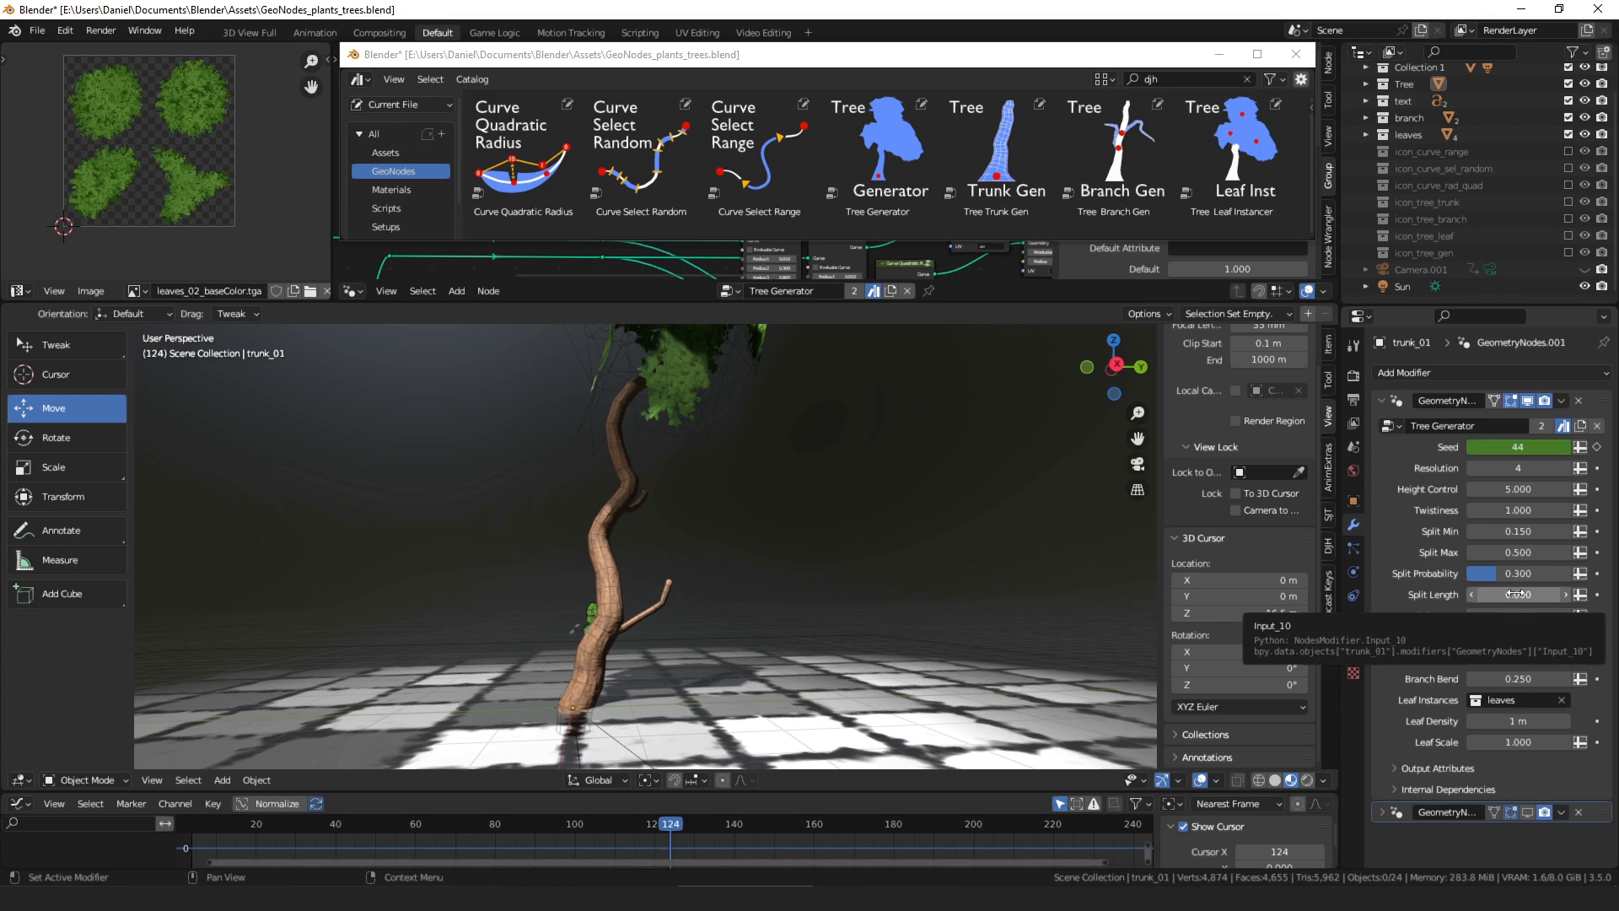
Set the tree's Split Length to 4
{"action": "mouse_move", "coordinate": [1507, 594]}
{"action": "left_mouse_down"}
{"action": "mouse_move", "coordinate": [1538, 594]}
{"action": "mouse_move", "coordinate": [1507, 595]}
{"action": "left_mouse_up"}
{"action": "double_click", "coordinate": [1515, 590]}
{"action": "key", "text": "Return"}
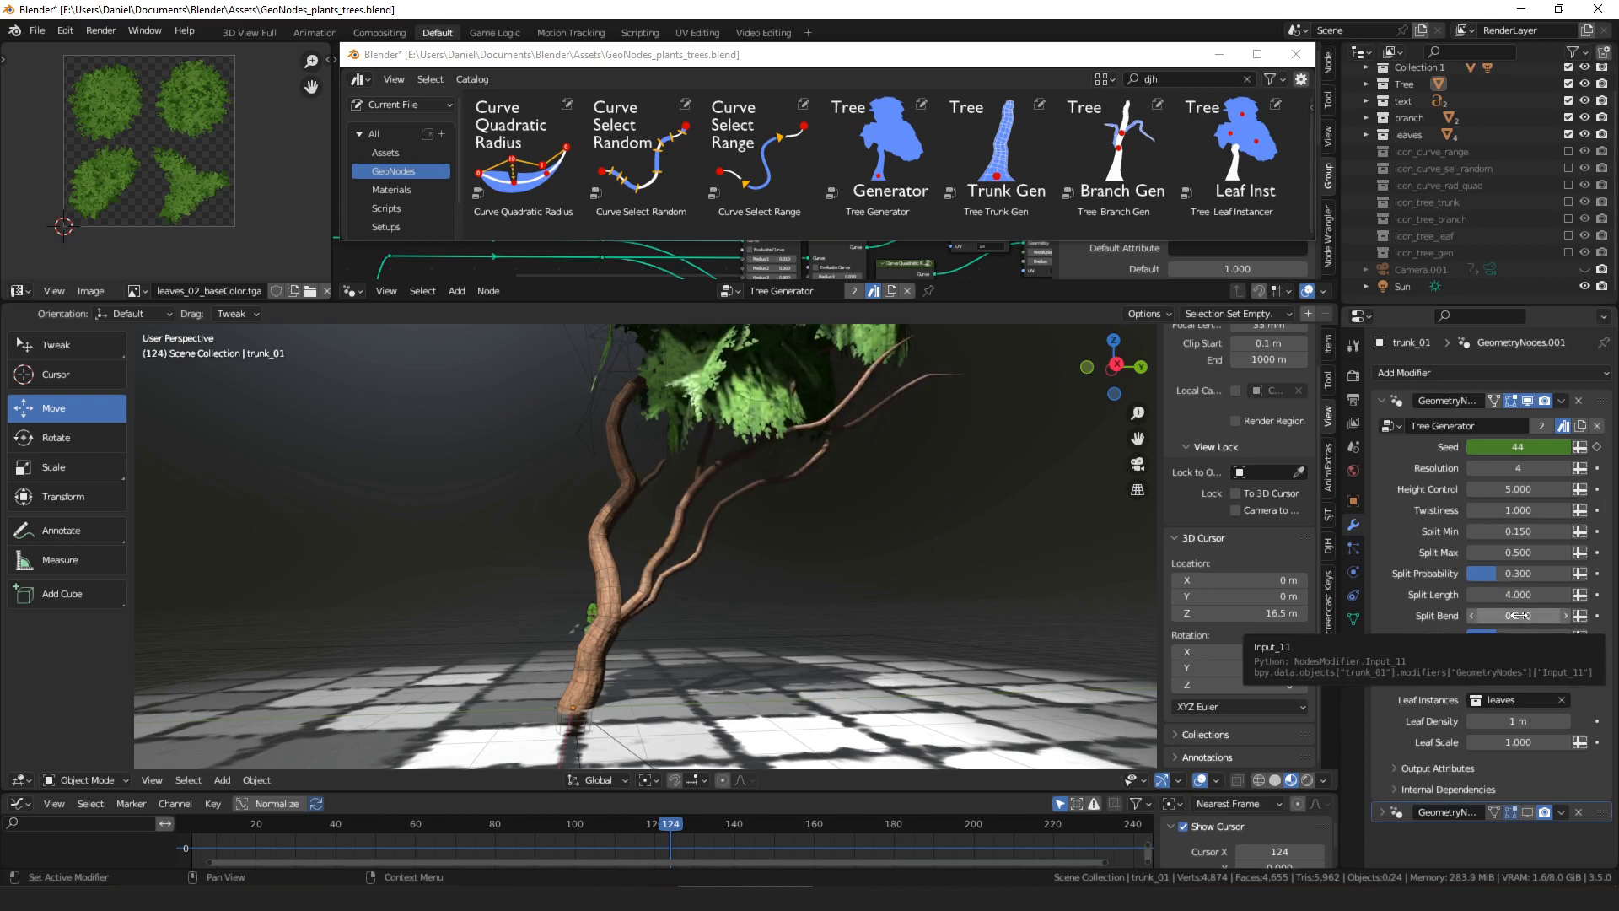
Increase the Split Bend of the tree to 0.490
{"action": "mouse_move", "coordinate": [1507, 615]}
{"action": "left_mouse_down"}
{"action": "mouse_move", "coordinate": [1556, 615]}
{"action": "mouse_move", "coordinate": [1513, 615]}
{"action": "left_mouse_up"}
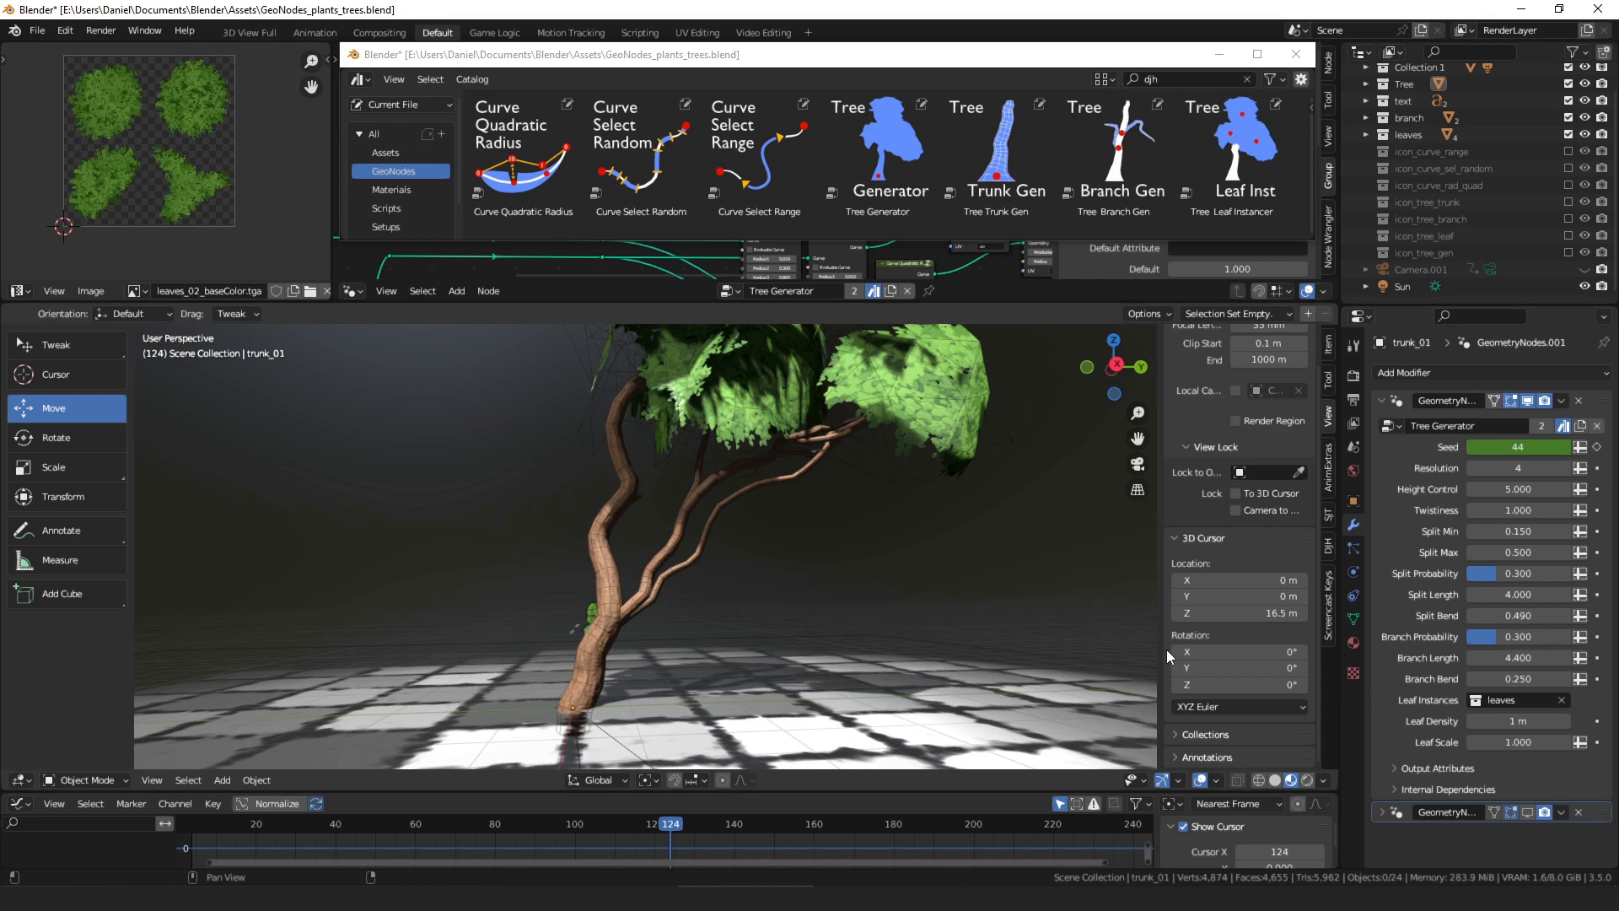
{"action": "scroll", "coordinate": [823, 587], "scroll_direction": "down", "scroll_amount": 3}
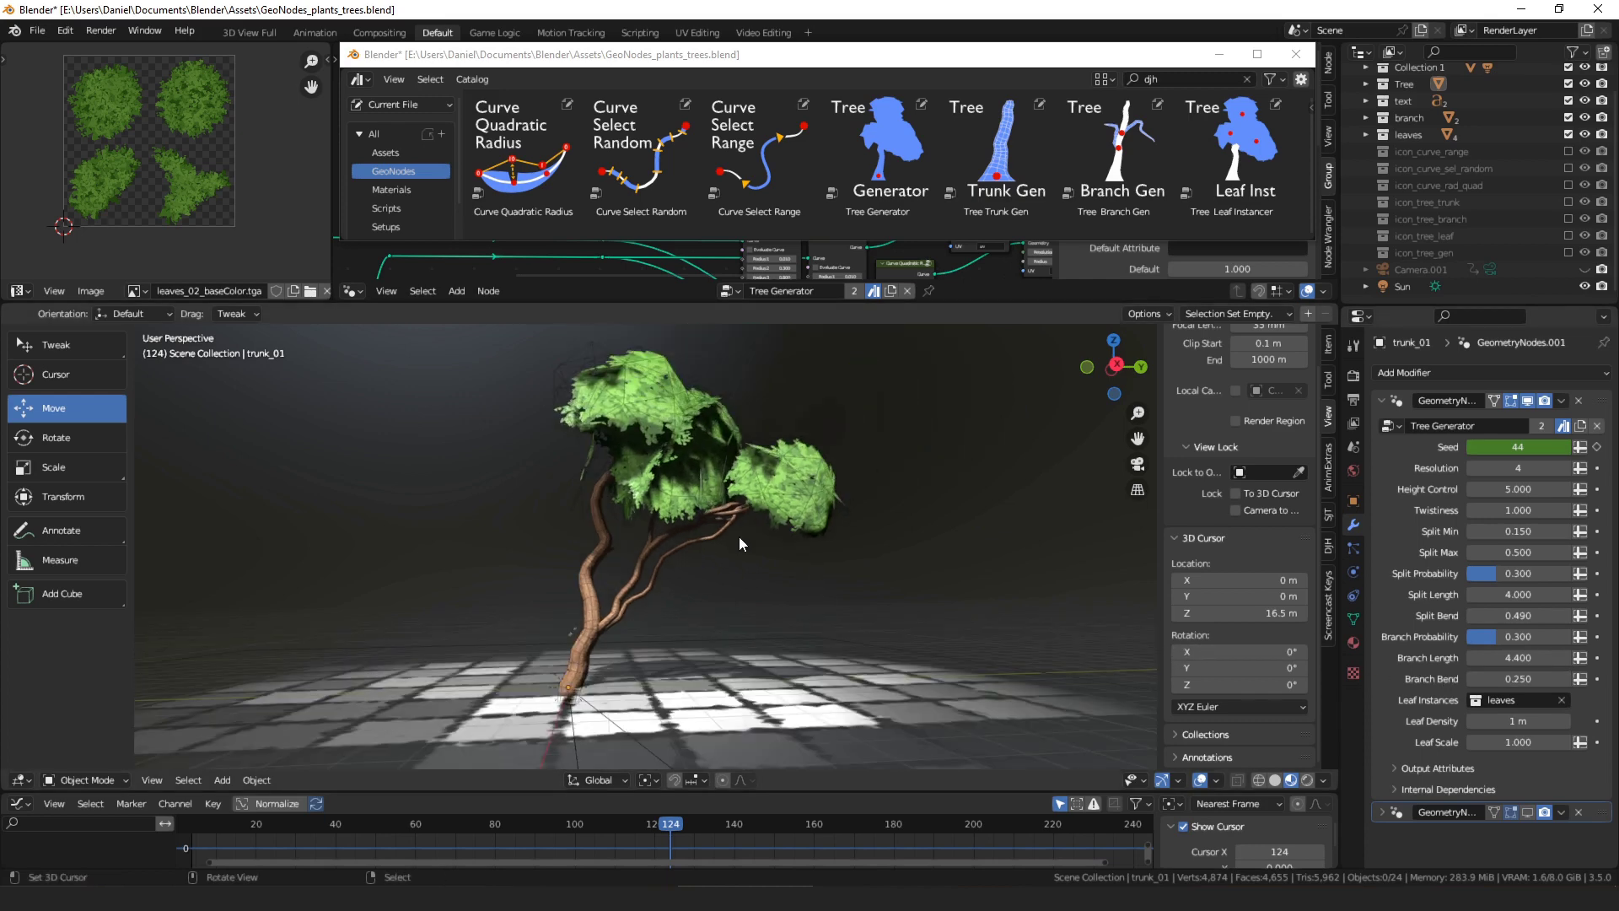
{"action": "scroll", "coordinate": [739, 536], "scroll_direction": "up", "scroll_amount": 1}
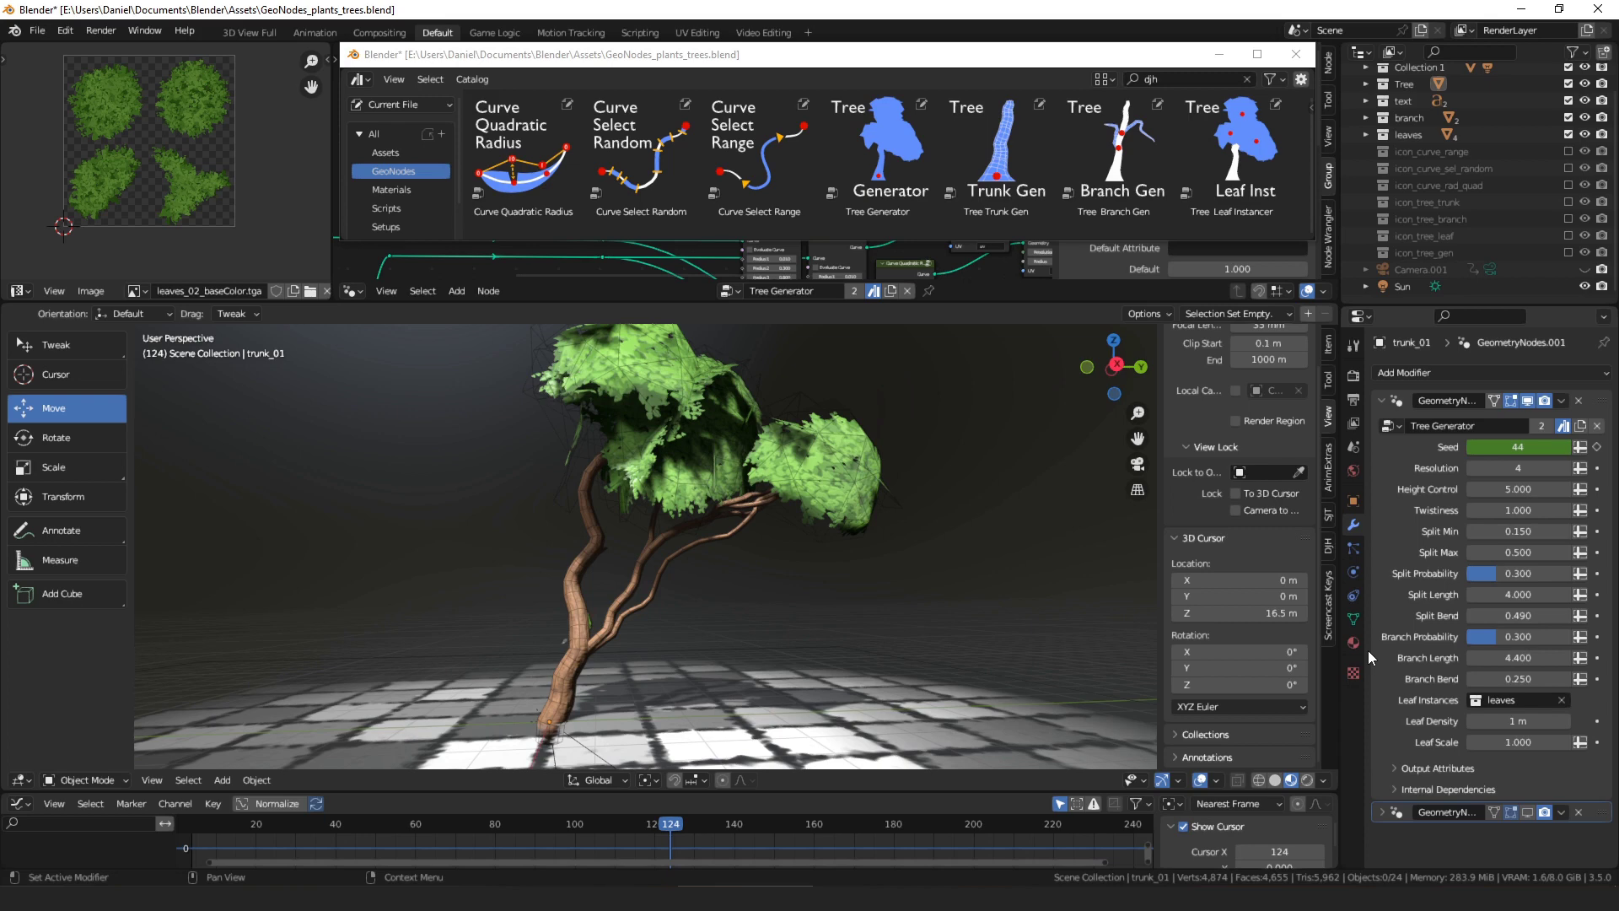
Set the tree's Branch Length to 2.110 and its Branch Bend to 0.450
{"action": "left_click_drag", "start_coordinate": [1552, 637], "coordinate": [1518, 678]}
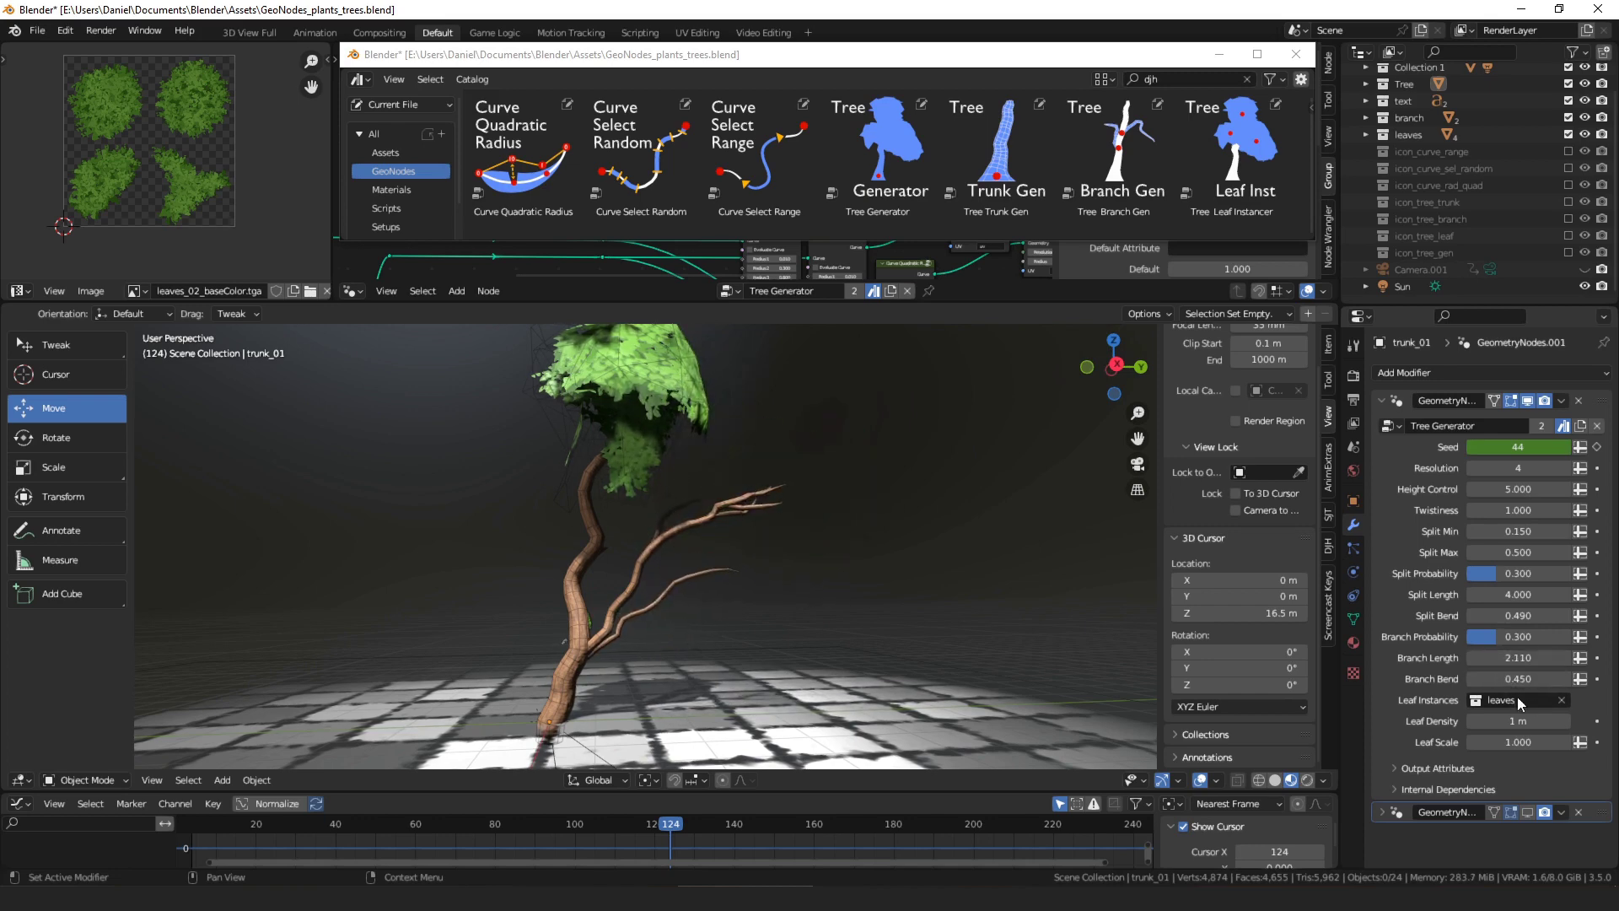
Try the branch collection as the tree's Leaf Instances and return to the leaves collection
{"action": "left_click", "coordinate": [1561, 700]}
{"action": "left_click", "coordinate": [1562, 698]}
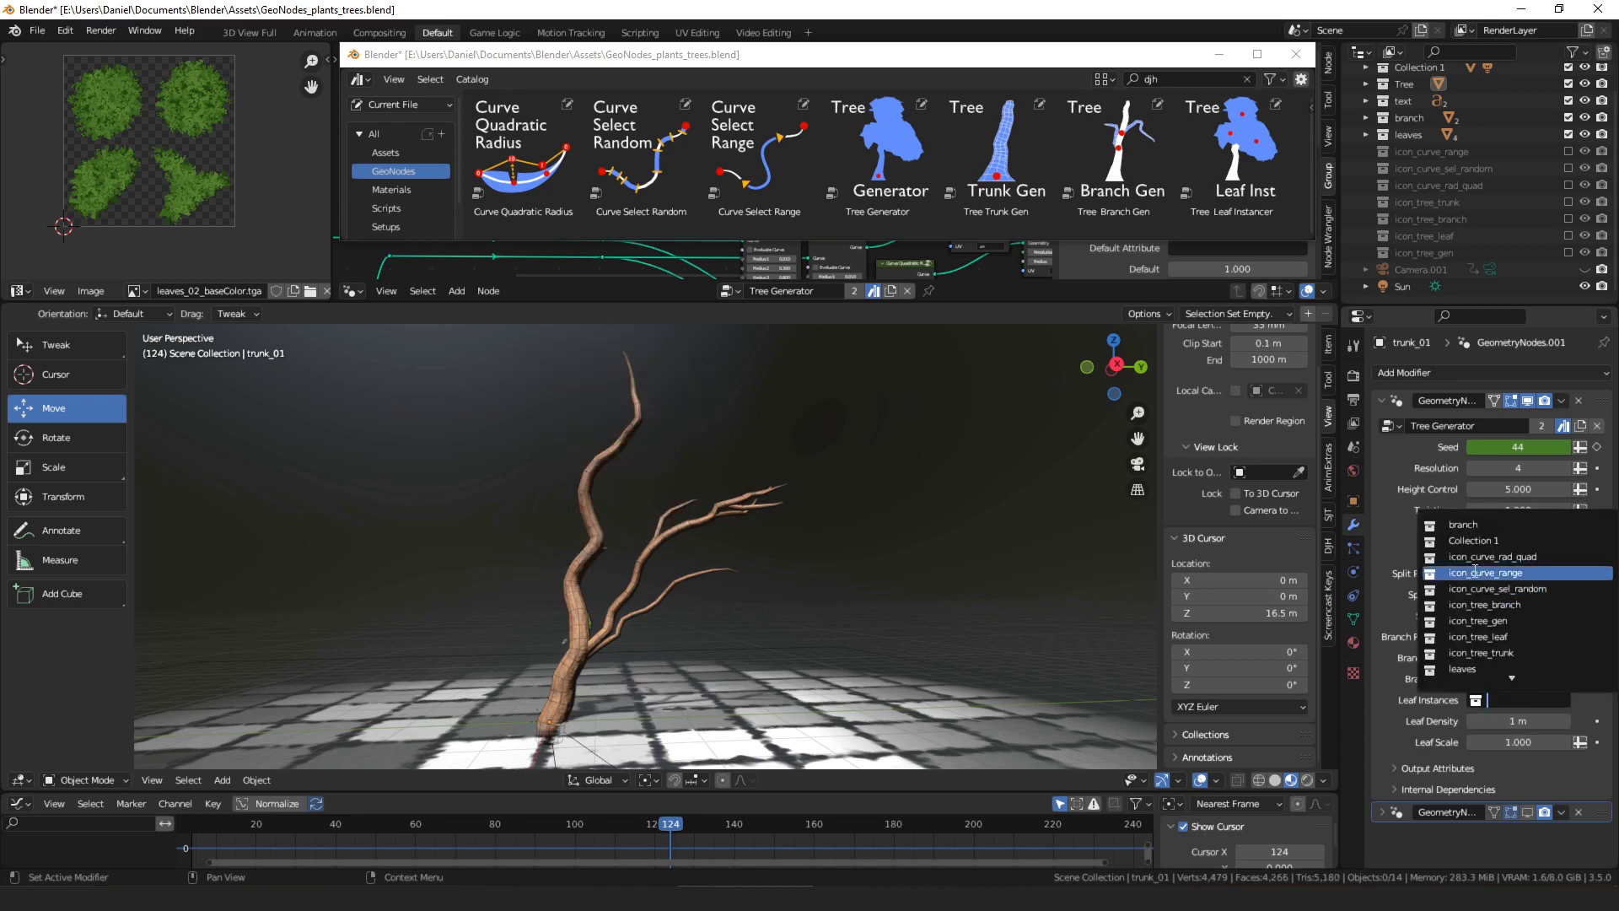
{"action": "left_click", "coordinate": [1465, 525]}
{"action": "scroll", "coordinate": [628, 519], "scroll_direction": "down", "scroll_amount": 3}
{"action": "middle_click_drag", "start_coordinate": [627, 519], "coordinate": [695, 522]}
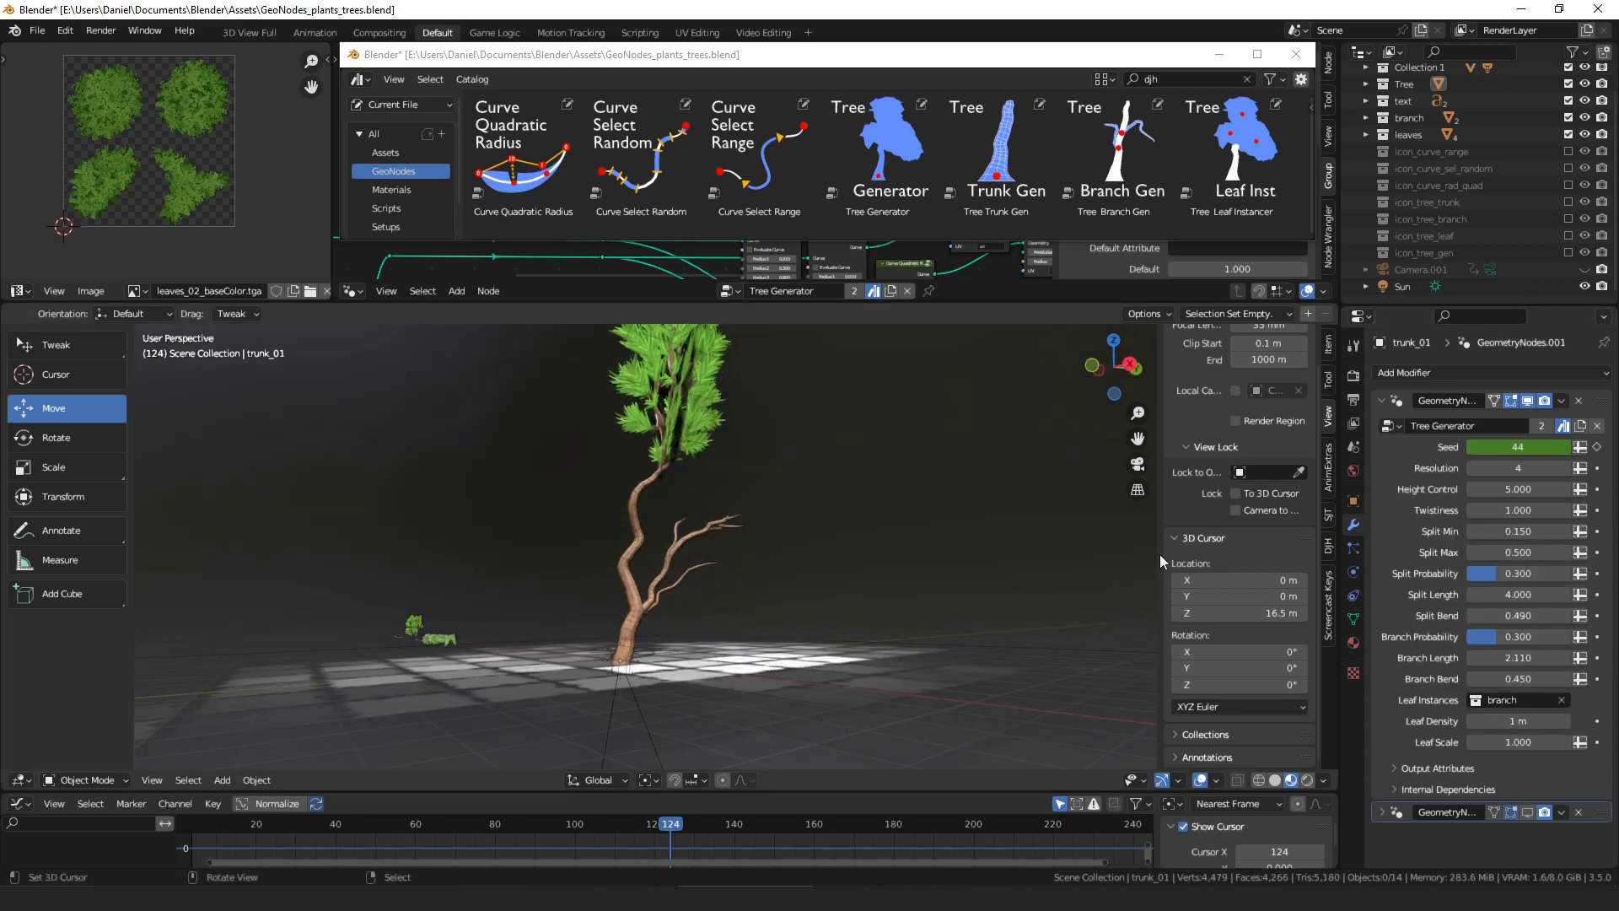
{"action": "left_click", "coordinate": [1510, 700]}
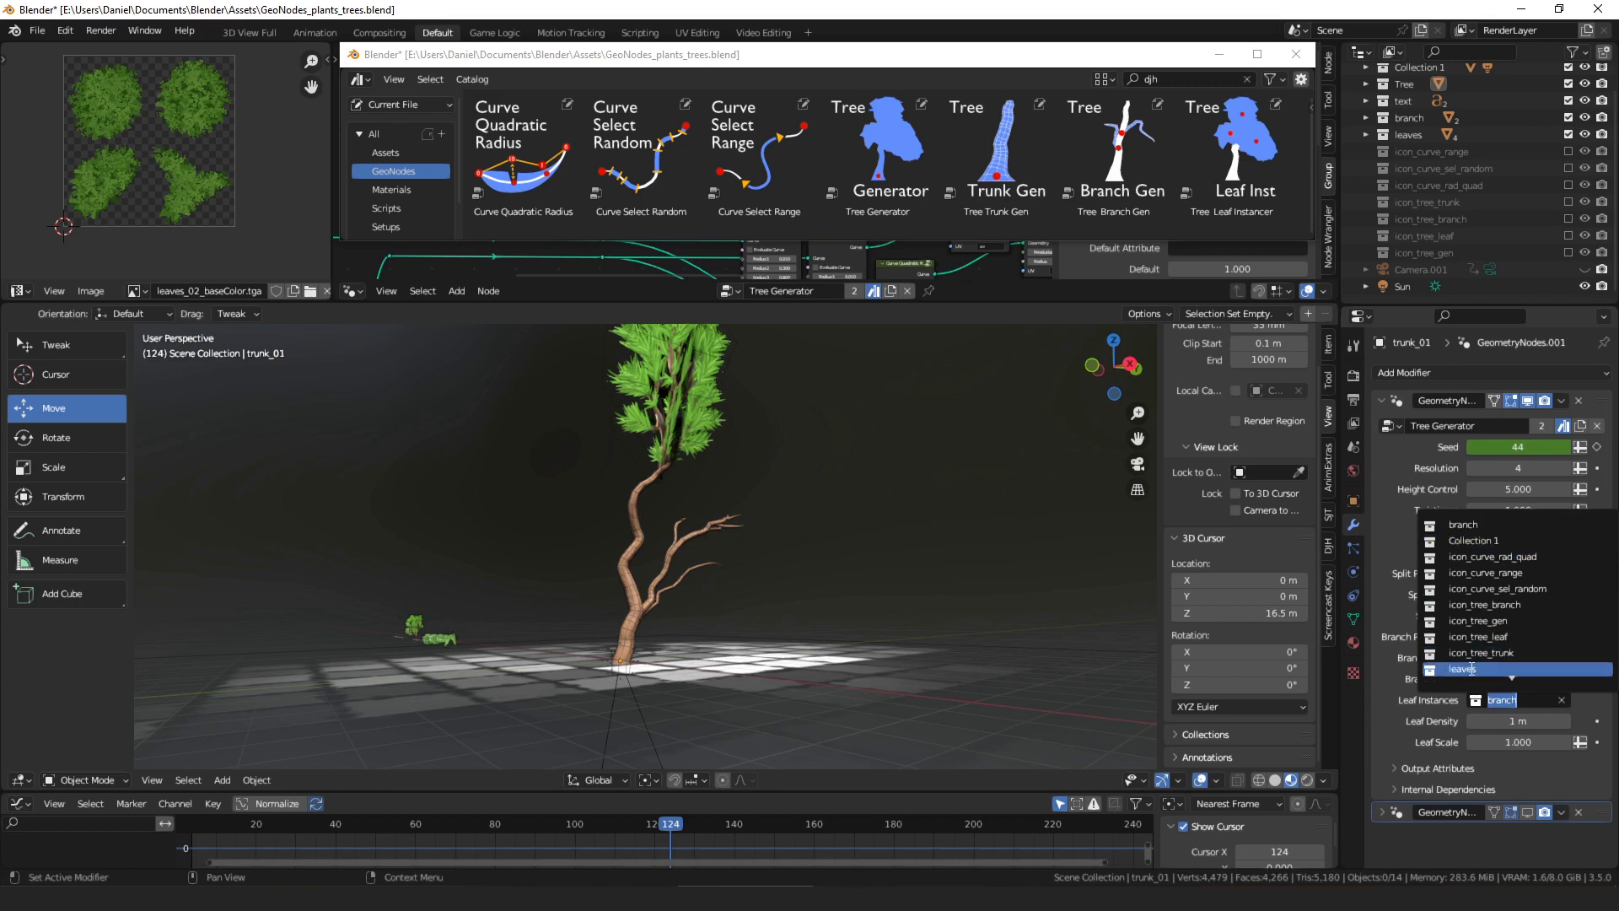
{"action": "left_click", "coordinate": [1472, 669]}
{"action": "middle_click_drag", "start_coordinate": [771, 522], "coordinate": [528, 579]}
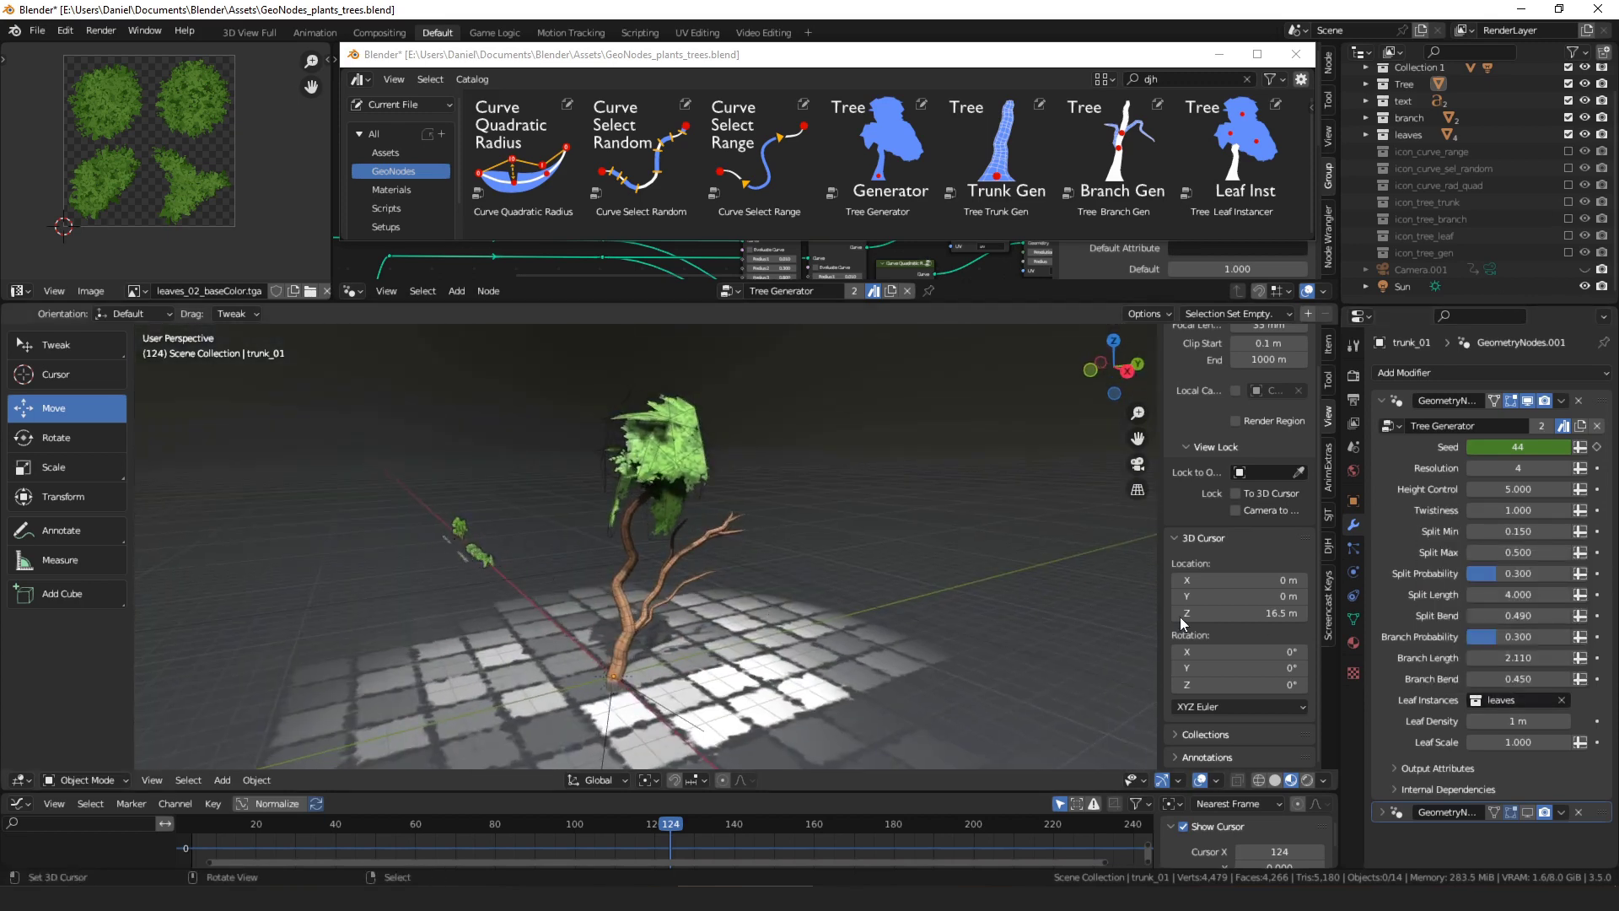
Try a lower Leaf Density on the tree for fuller foliage and return it to 1 m
{"action": "left_click_drag", "start_coordinate": [1515, 721], "coordinate": [1424, 722]}
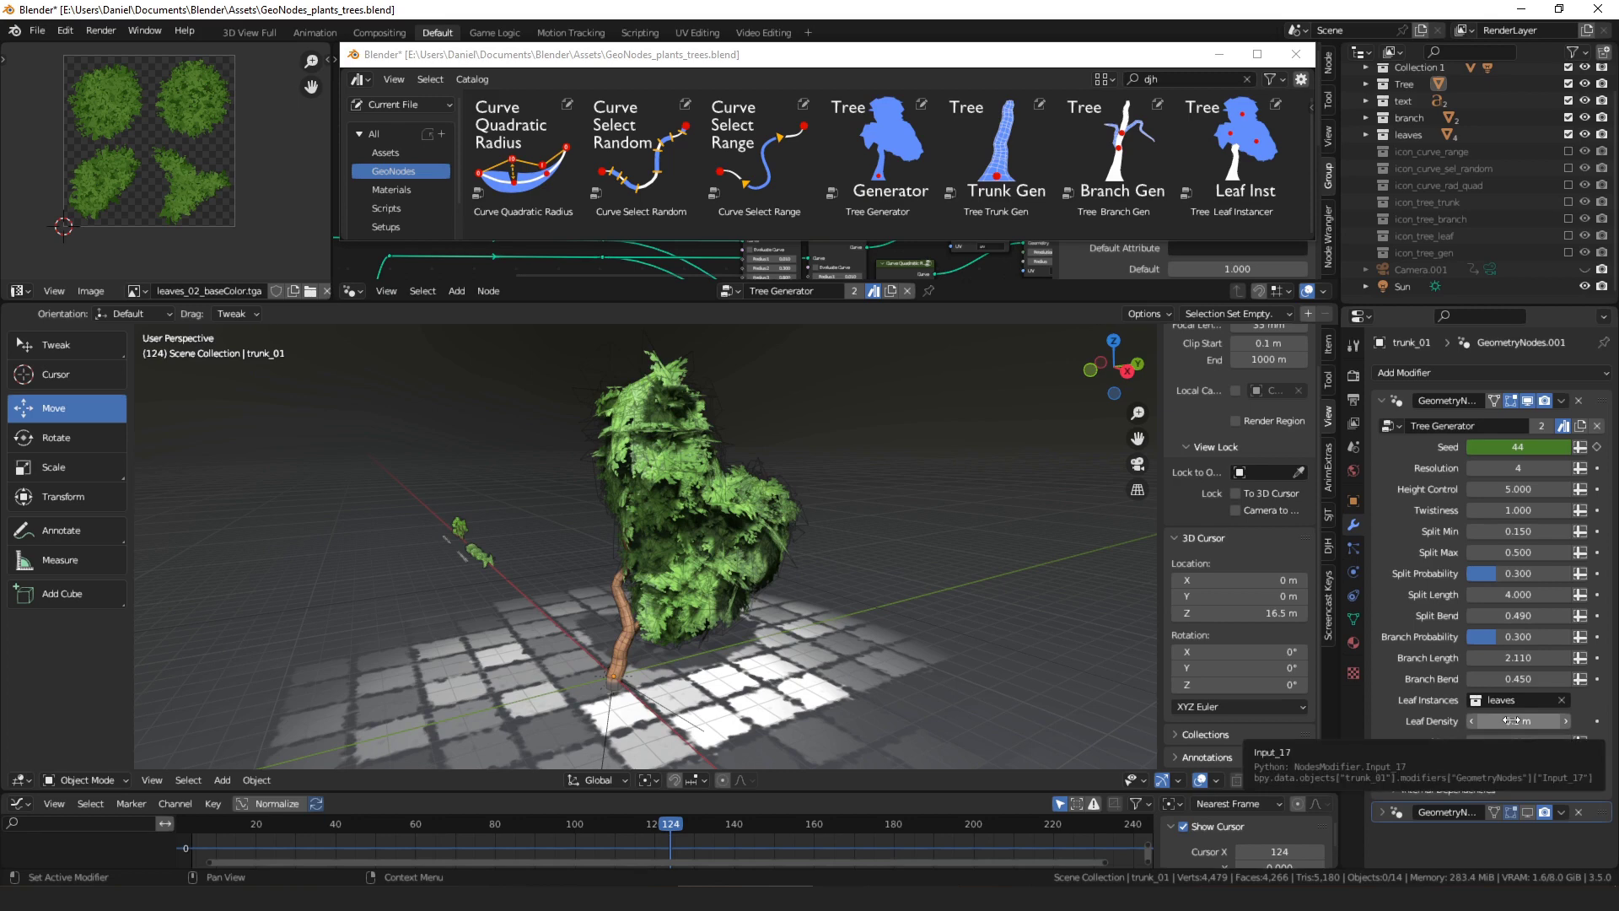
{"action": "mouse_move", "coordinate": [1511, 721]}
{"action": "left_mouse_down"}
{"action": "mouse_move", "coordinate": [1446, 720]}
{"action": "mouse_move", "coordinate": [1530, 740]}
{"action": "mouse_move", "coordinate": [1493, 740]}
{"action": "mouse_move", "coordinate": [1510, 740]}
{"action": "left_mouse_up"}
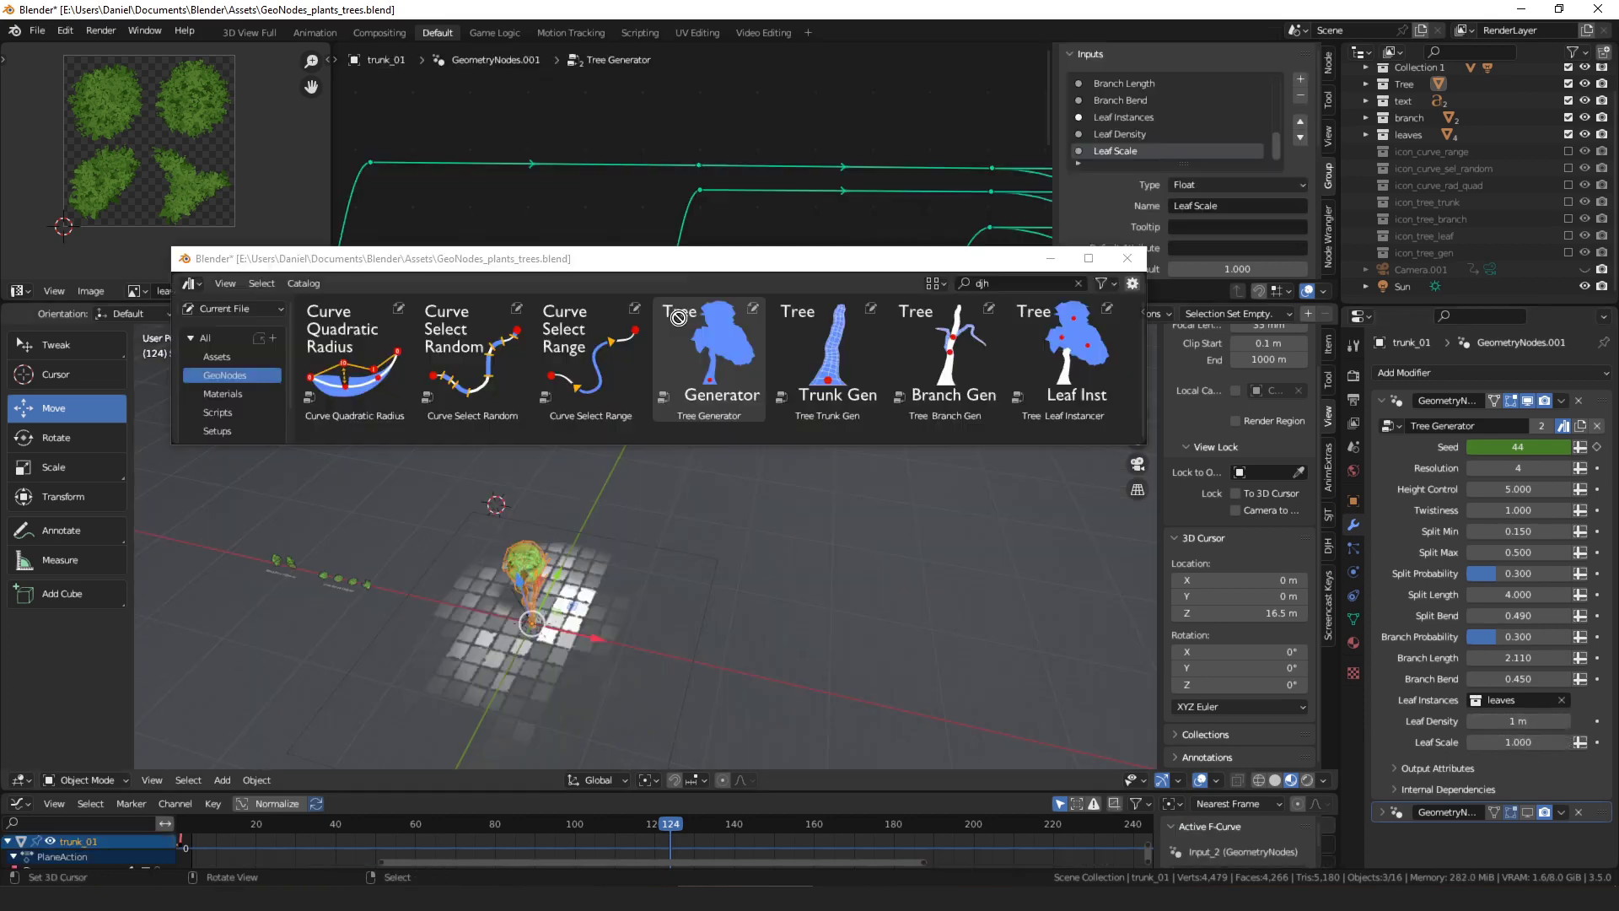
Move the asset browser window clear of the node editor and select the Tree Generator asset
{"action": "left_click_drag", "start_coordinate": [673, 268], "coordinate": [711, 287]}
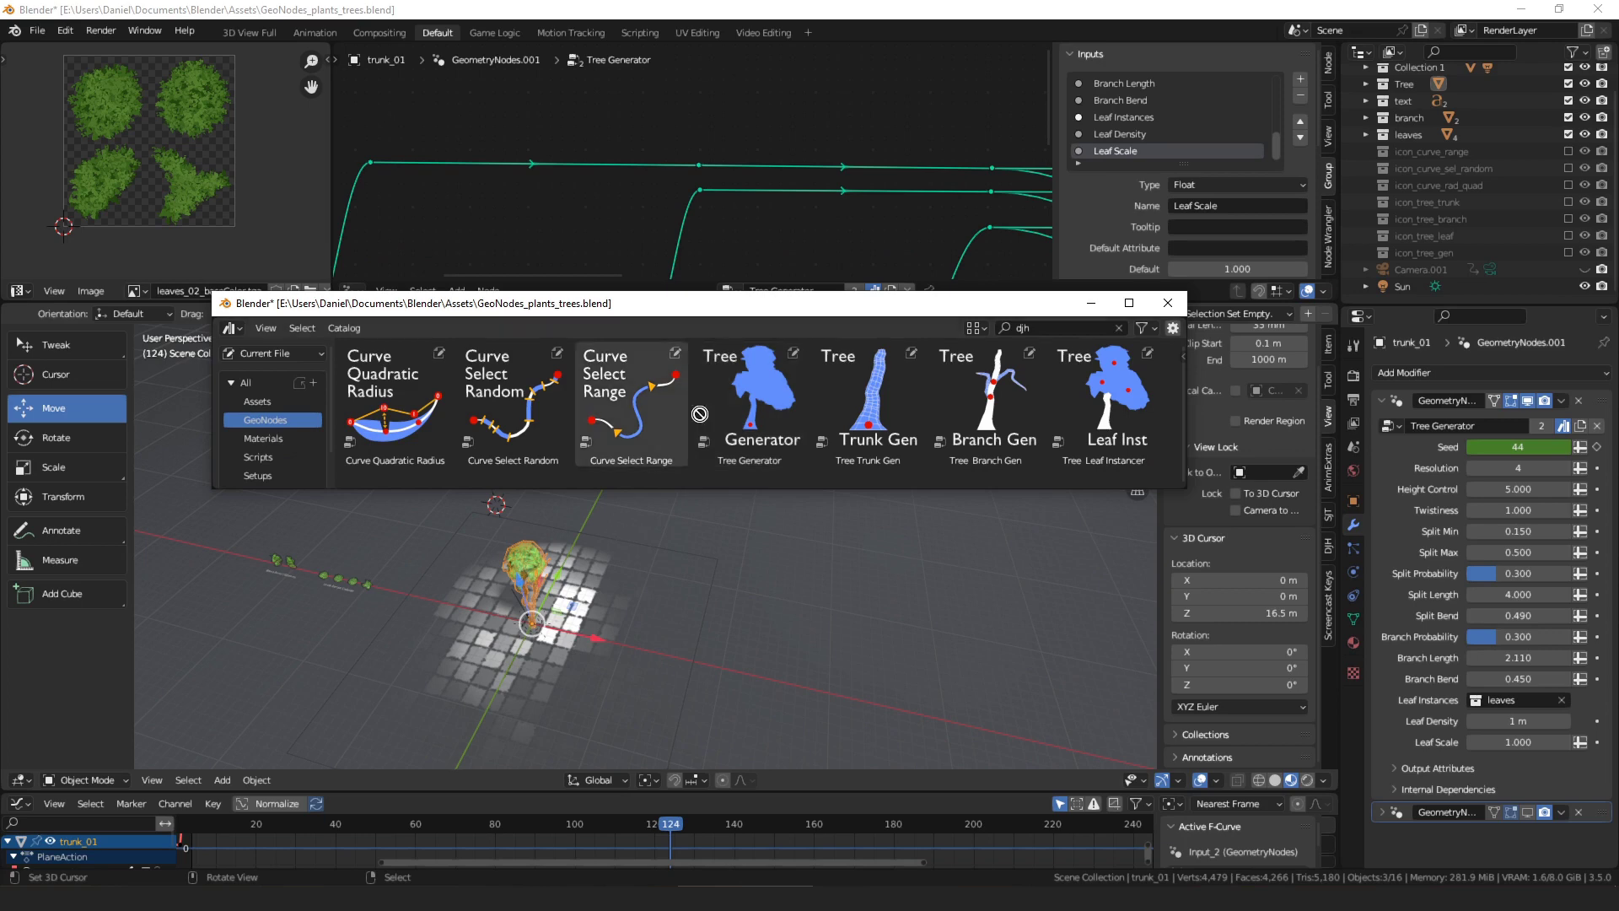
{"action": "left_click", "coordinate": [750, 404]}
{"action": "middle_click_drag", "start_coordinate": [674, 560], "coordinate": [691, 534]}
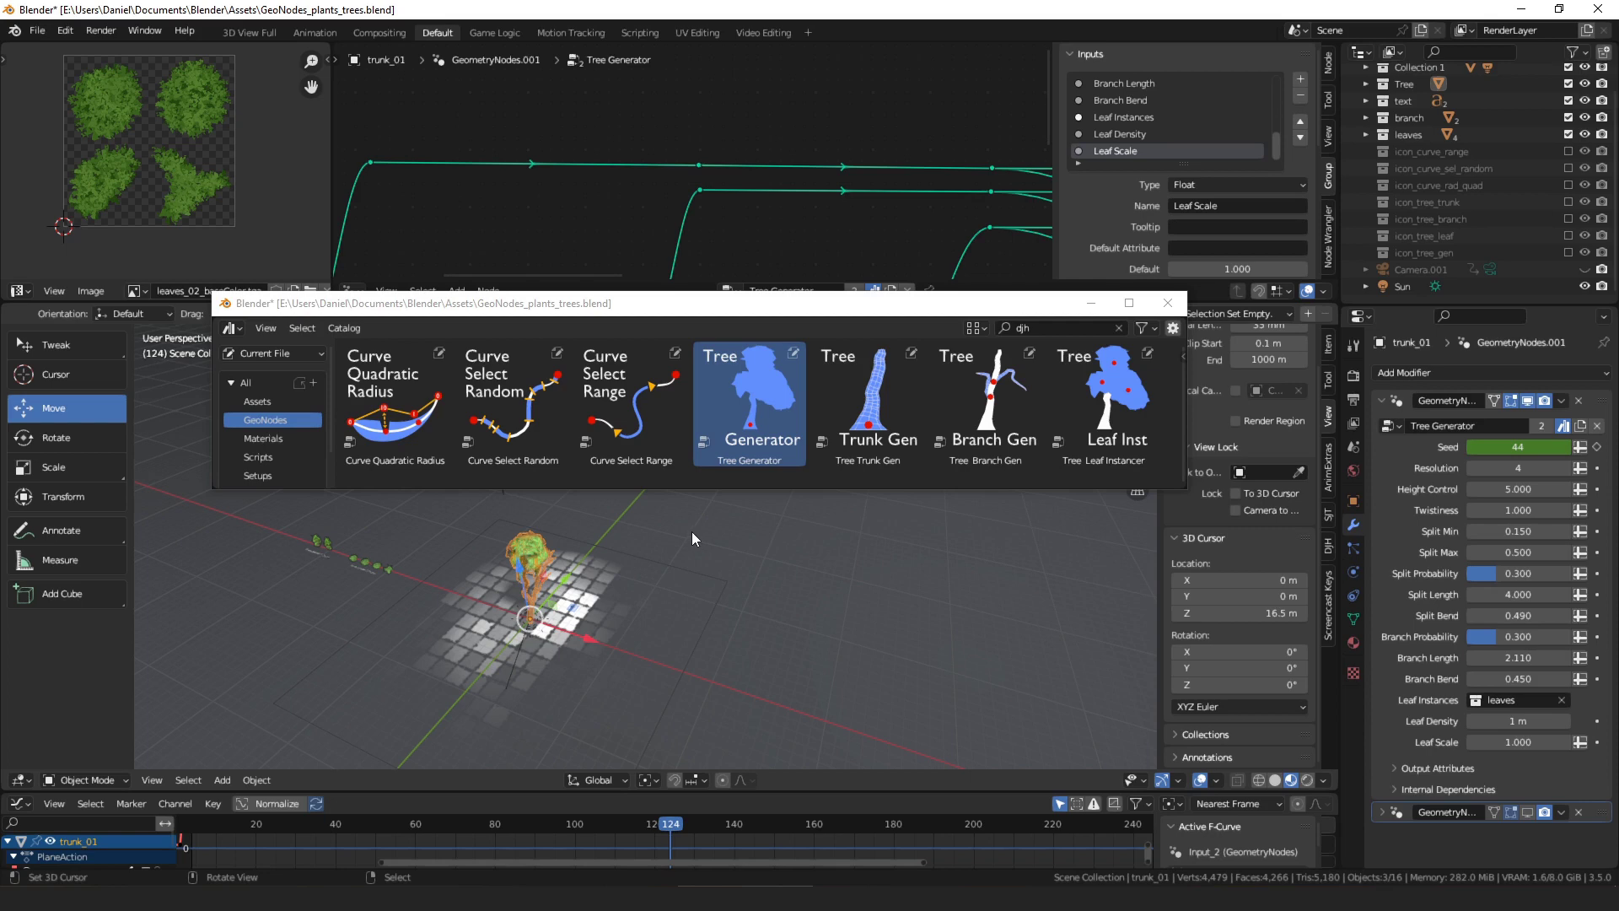
{"action": "middle_click_drag", "start_coordinate": [563, 548], "coordinate": [771, 551]}
{"action": "scroll", "coordinate": [770, 551], "scroll_direction": "up", "scroll_amount": 2}
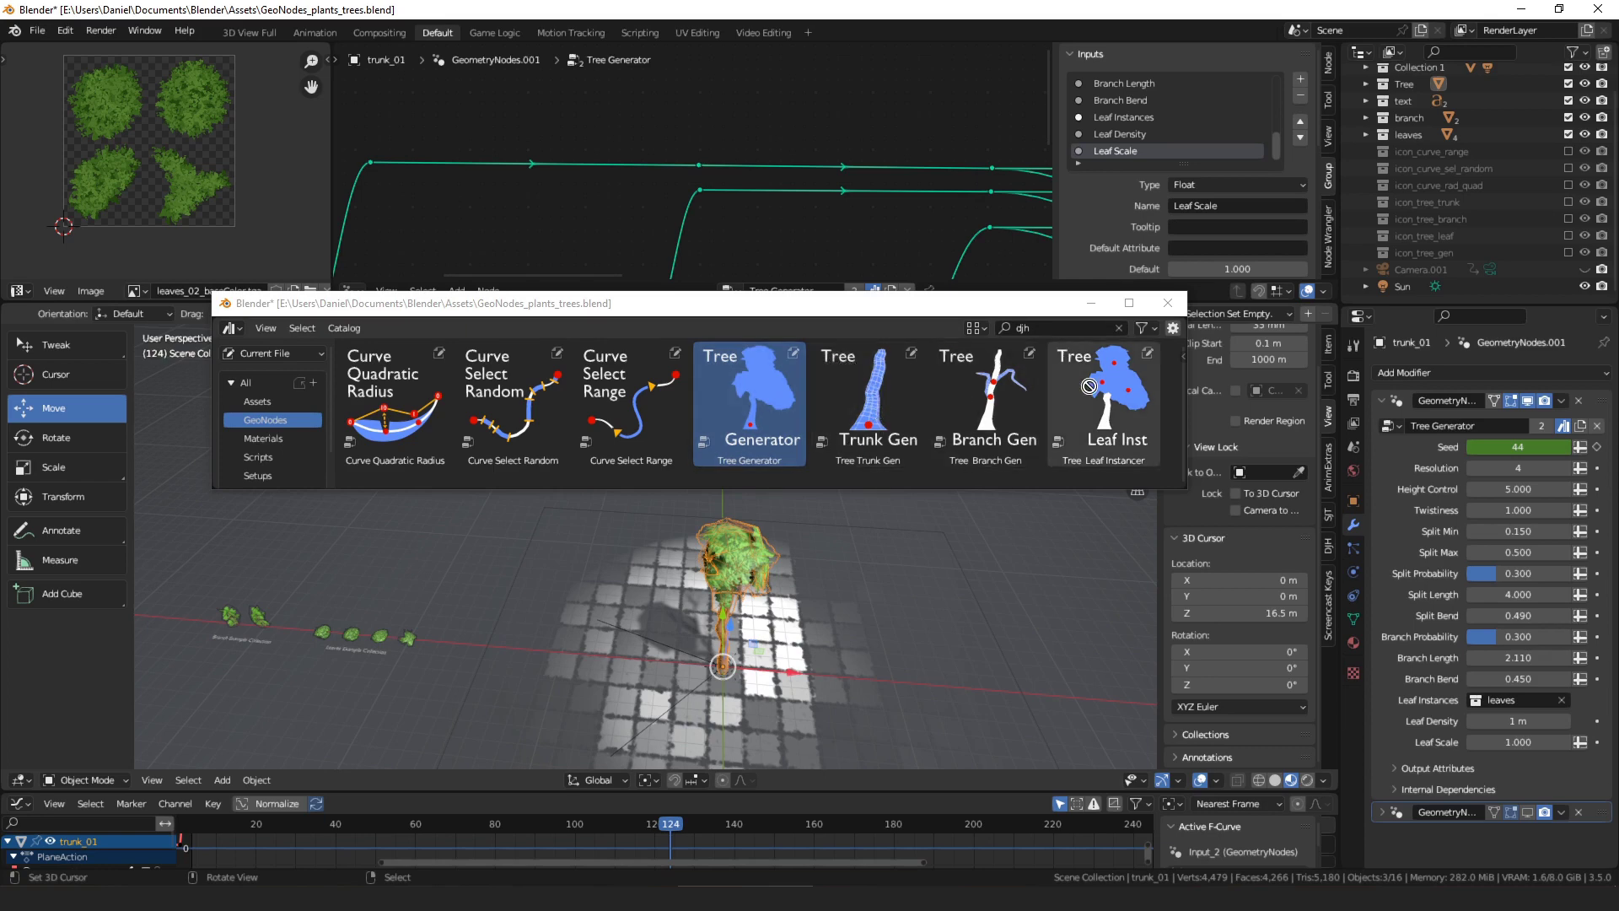
Examine the Tree Generator node group from the trunk and branch nodes through the leaf instancer to the group output
{"action": "scroll", "coordinate": [712, 186], "scroll_direction": "down", "scroll_amount": 3}
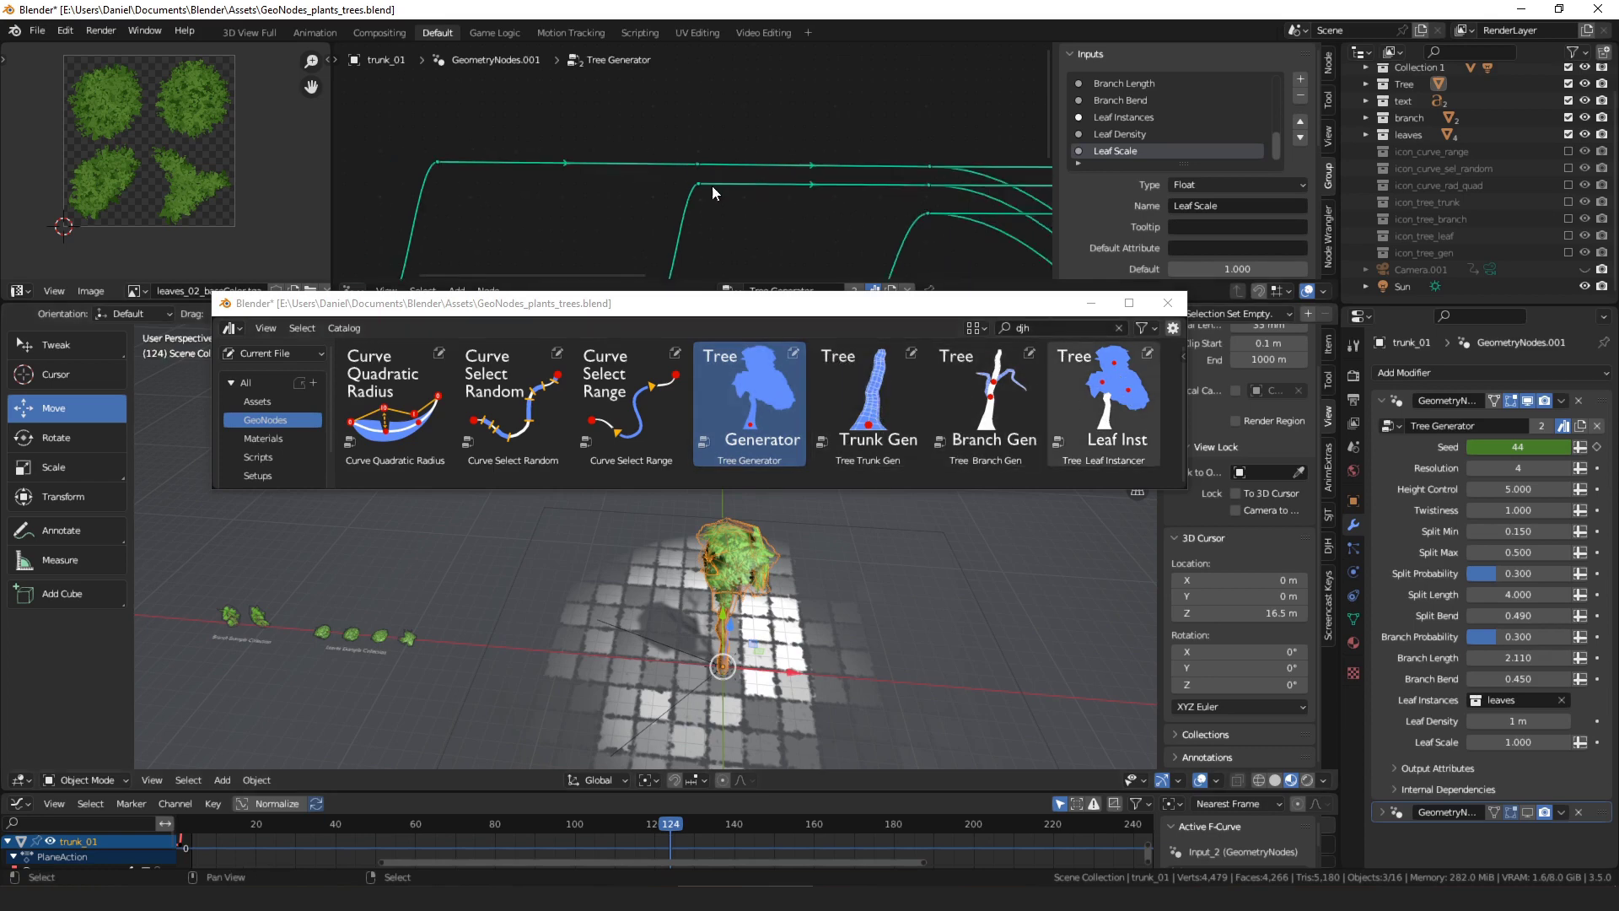
{"action": "middle_click_drag", "start_coordinate": [666, 253], "coordinate": [866, 70]}
{"action": "left_click", "coordinate": [599, 147]}
{"action": "middle_click_drag", "start_coordinate": [599, 145], "coordinate": [475, 142]}
{"action": "left_click", "coordinate": [691, 133]}
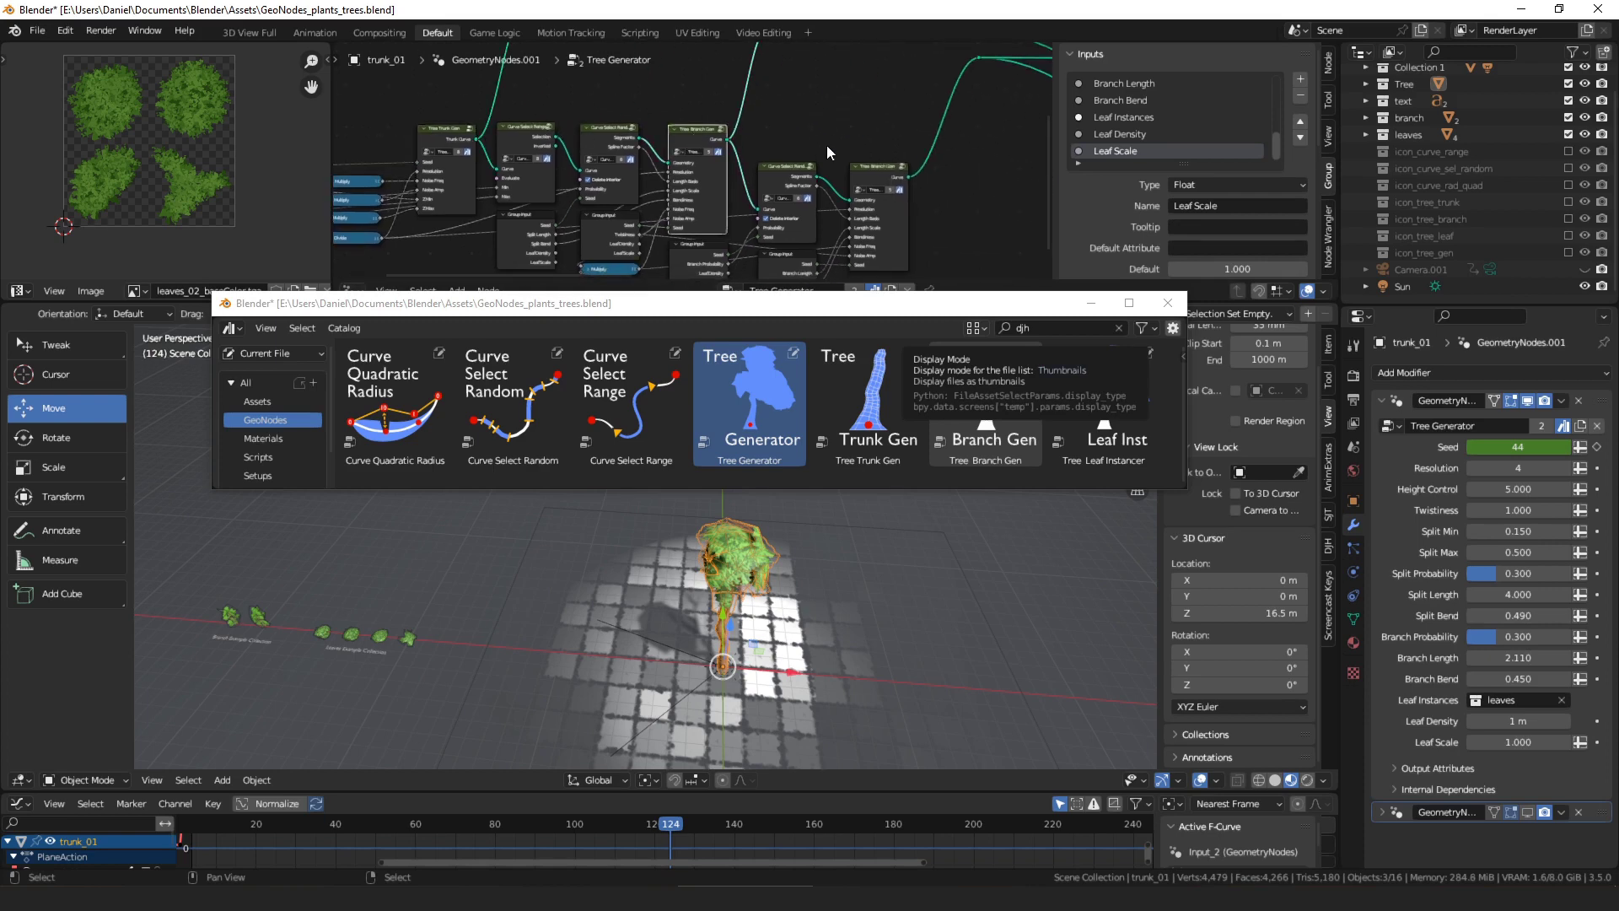
{"action": "middle_click_drag", "start_coordinate": [823, 144], "coordinate": [602, 132]}
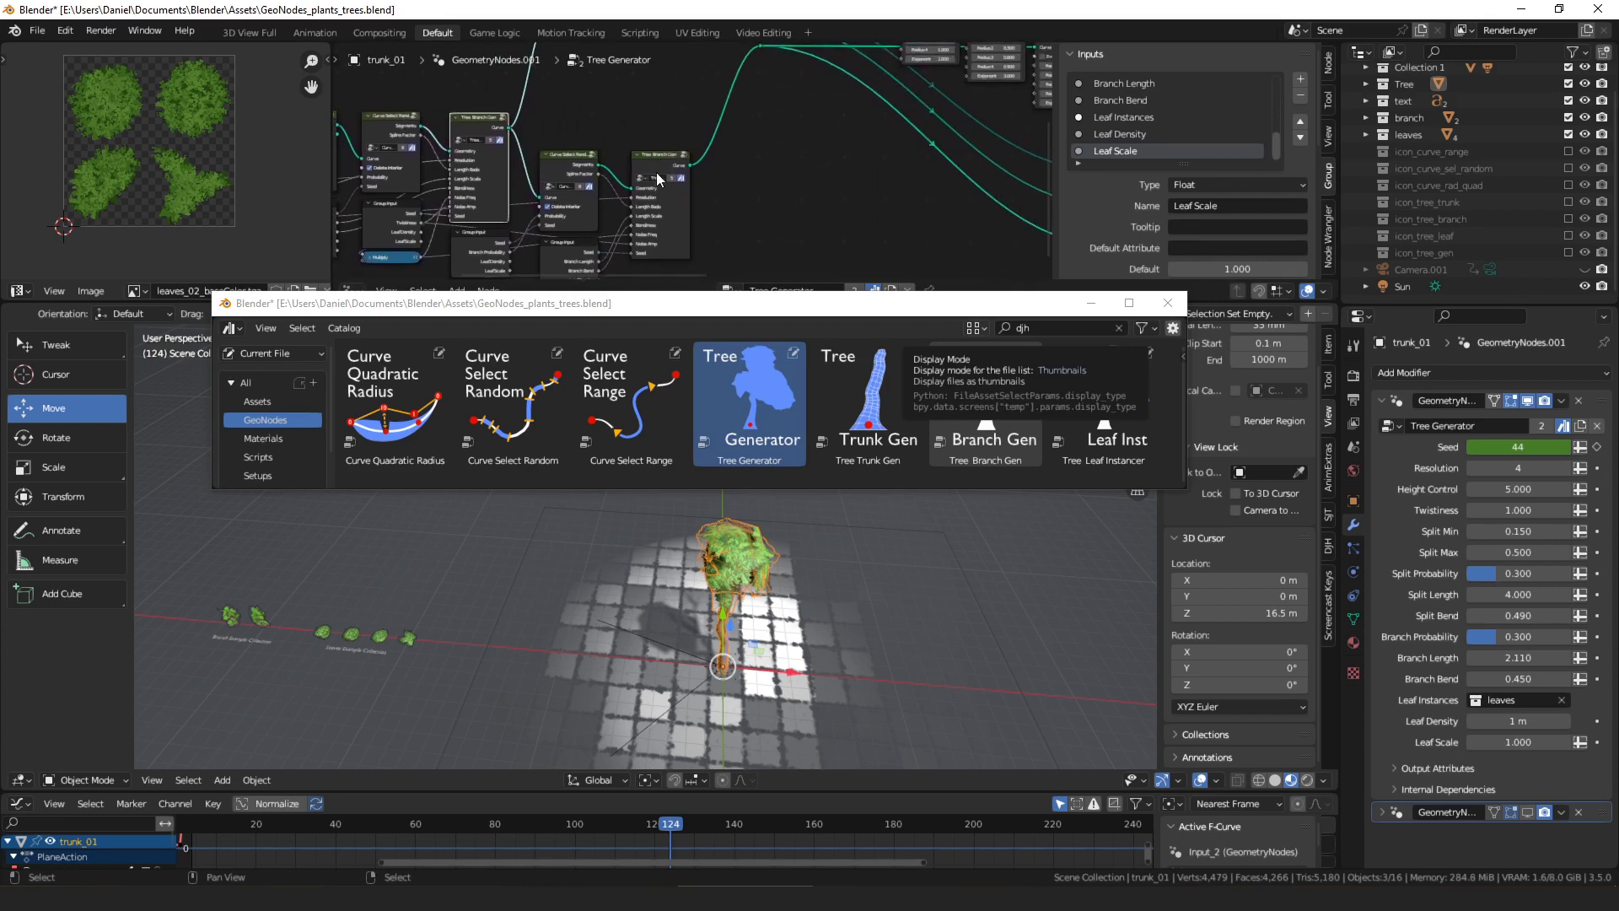
{"action": "left_click_drag", "start_coordinate": [663, 160], "coordinate": [667, 158]}
{"action": "scroll", "coordinate": [793, 102], "scroll_direction": "down", "scroll_amount": 4}
{"action": "middle_click_drag", "start_coordinate": [793, 102], "coordinate": [592, 196]}
{"action": "middle_click_drag", "start_coordinate": [840, 135], "coordinate": [669, 74]}
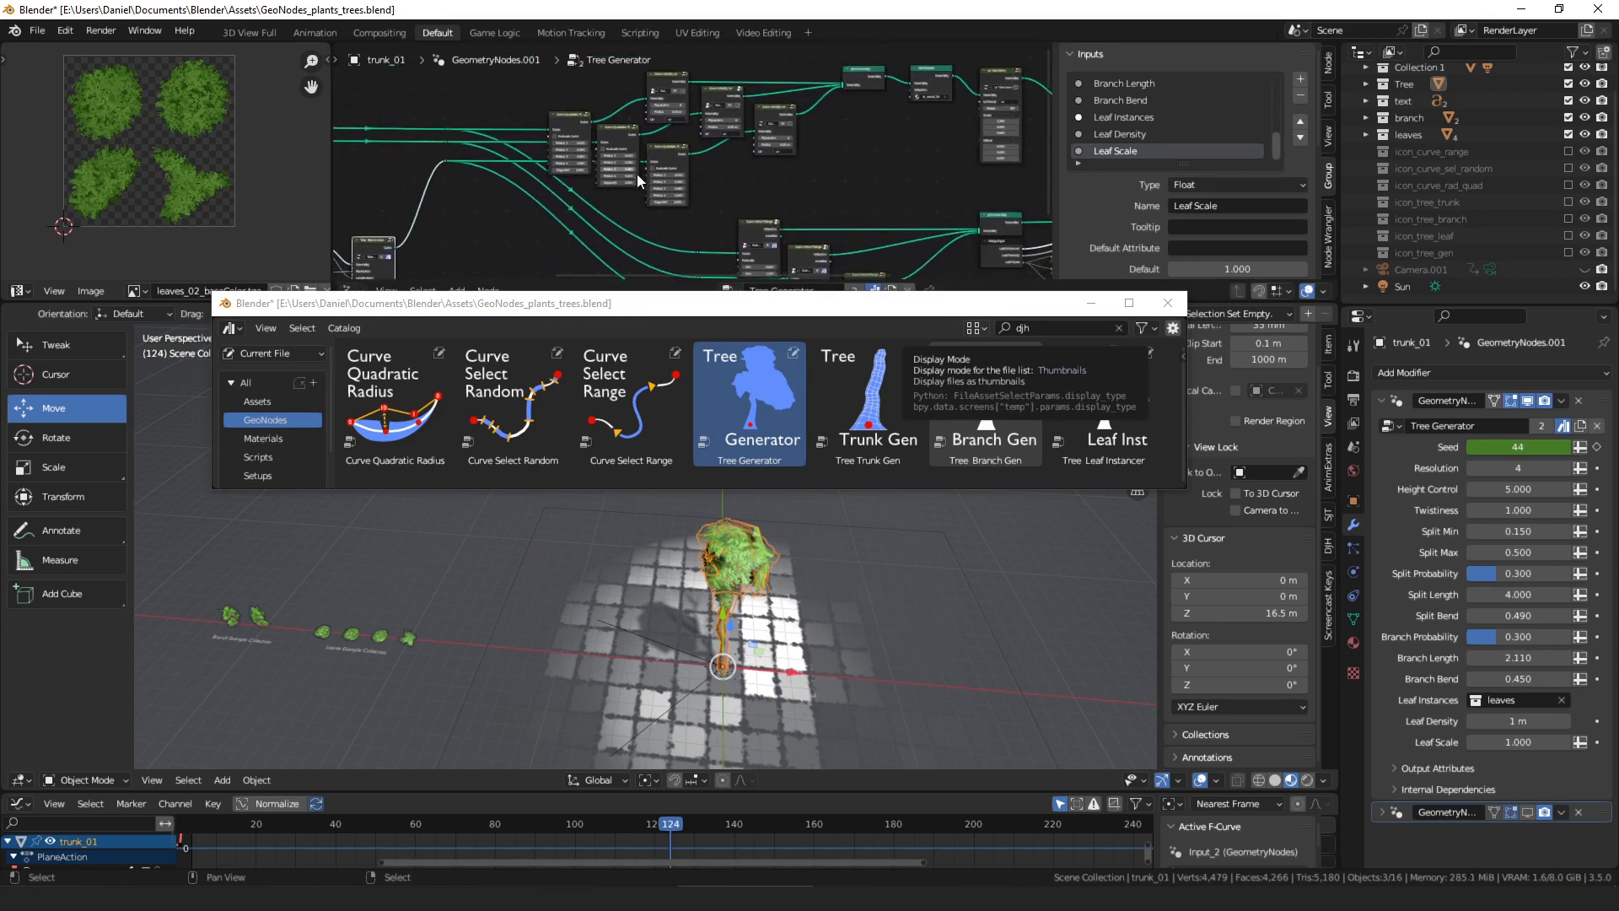
{"action": "middle_click_drag", "start_coordinate": [734, 192], "coordinate": [655, 110]}
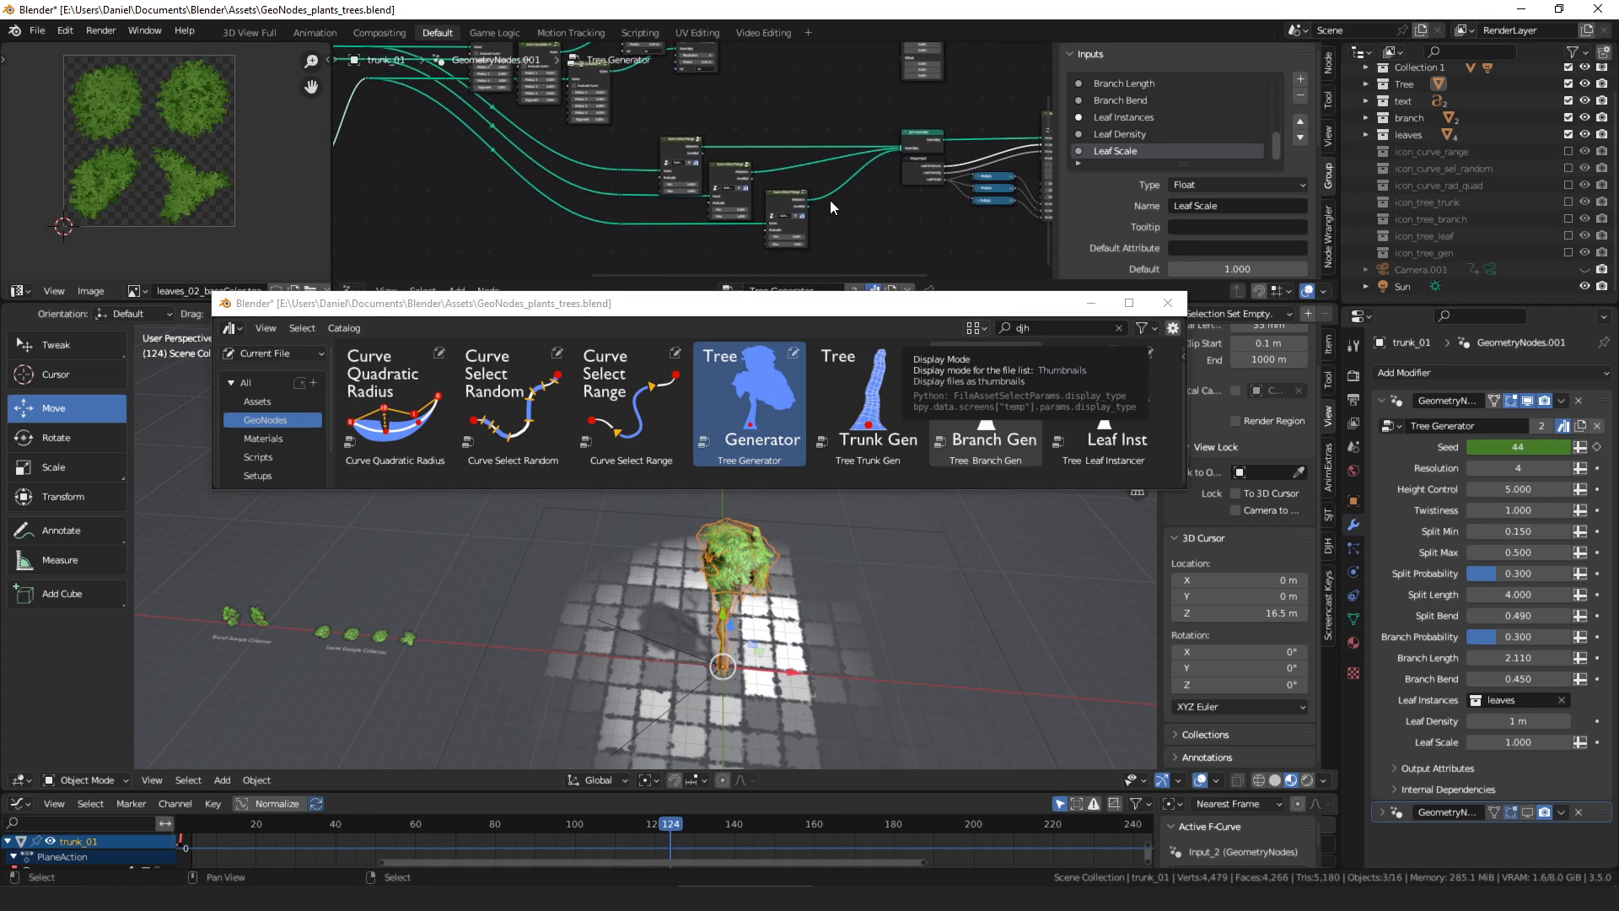
{"action": "middle_click_drag", "start_coordinate": [894, 151], "coordinate": [687, 167]}
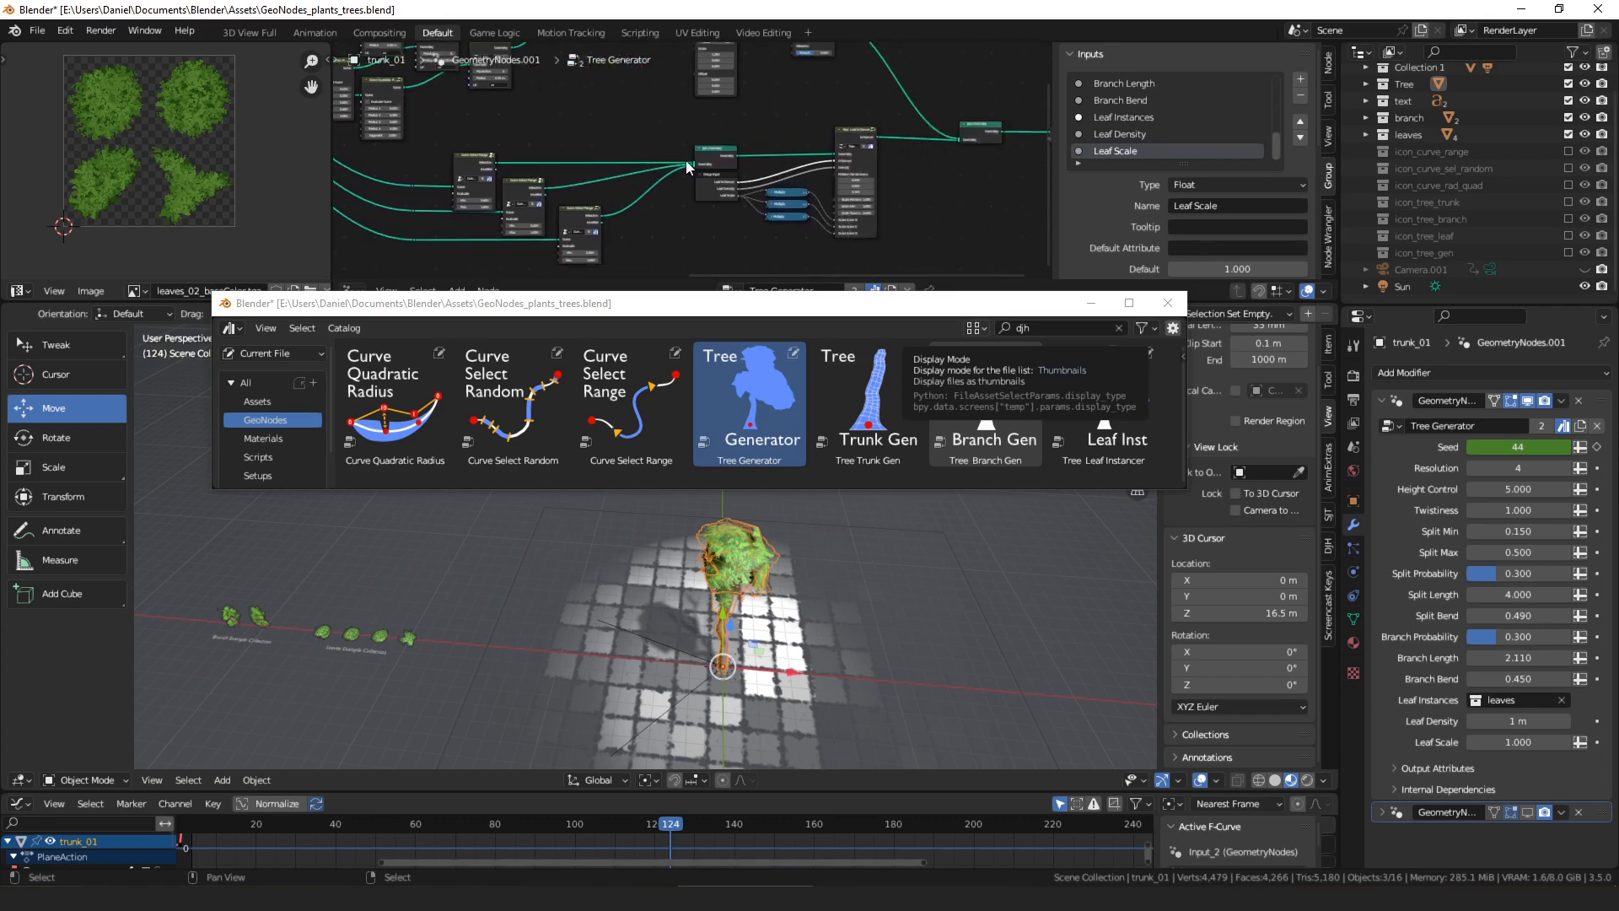
{"action": "scroll", "coordinate": [708, 165], "scroll_direction": "right", "scroll_amount": 5, "text": "ctrl"}
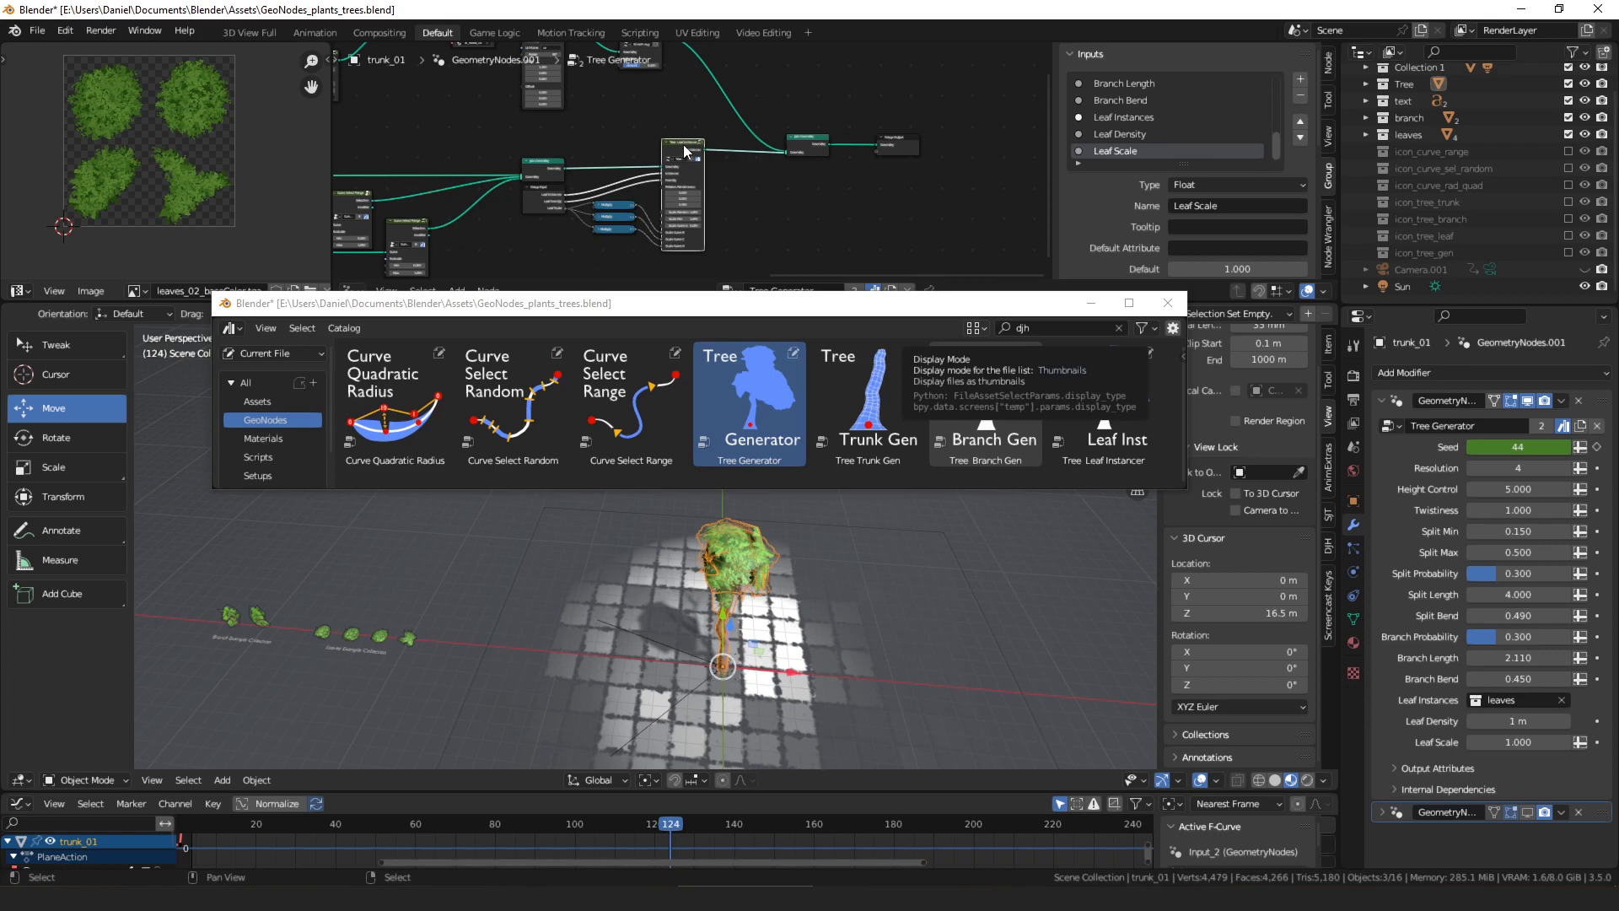
{"action": "middle_click_drag", "start_coordinate": [818, 145], "coordinate": [777, 186]}
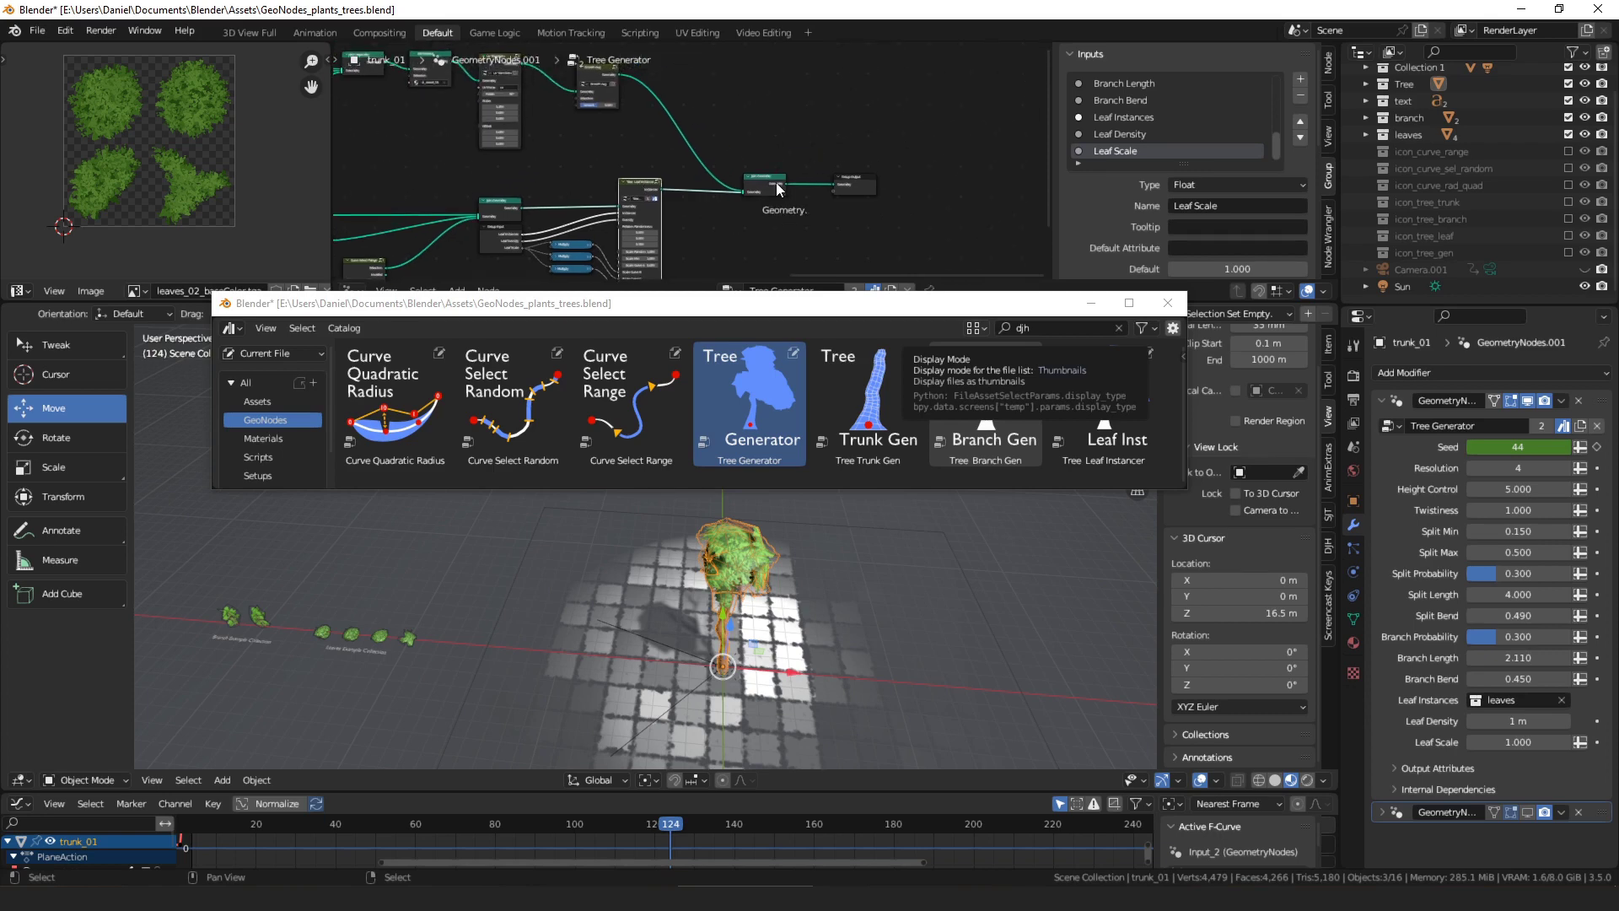
Select the Tree Trunk Gen, Tree Branch Gen and Tree Leaf Instancer assets together
{"action": "left_click", "coordinate": [869, 392]}
{"action": "left_click_drag", "start_coordinate": [870, 392], "coordinate": [1121, 396]}
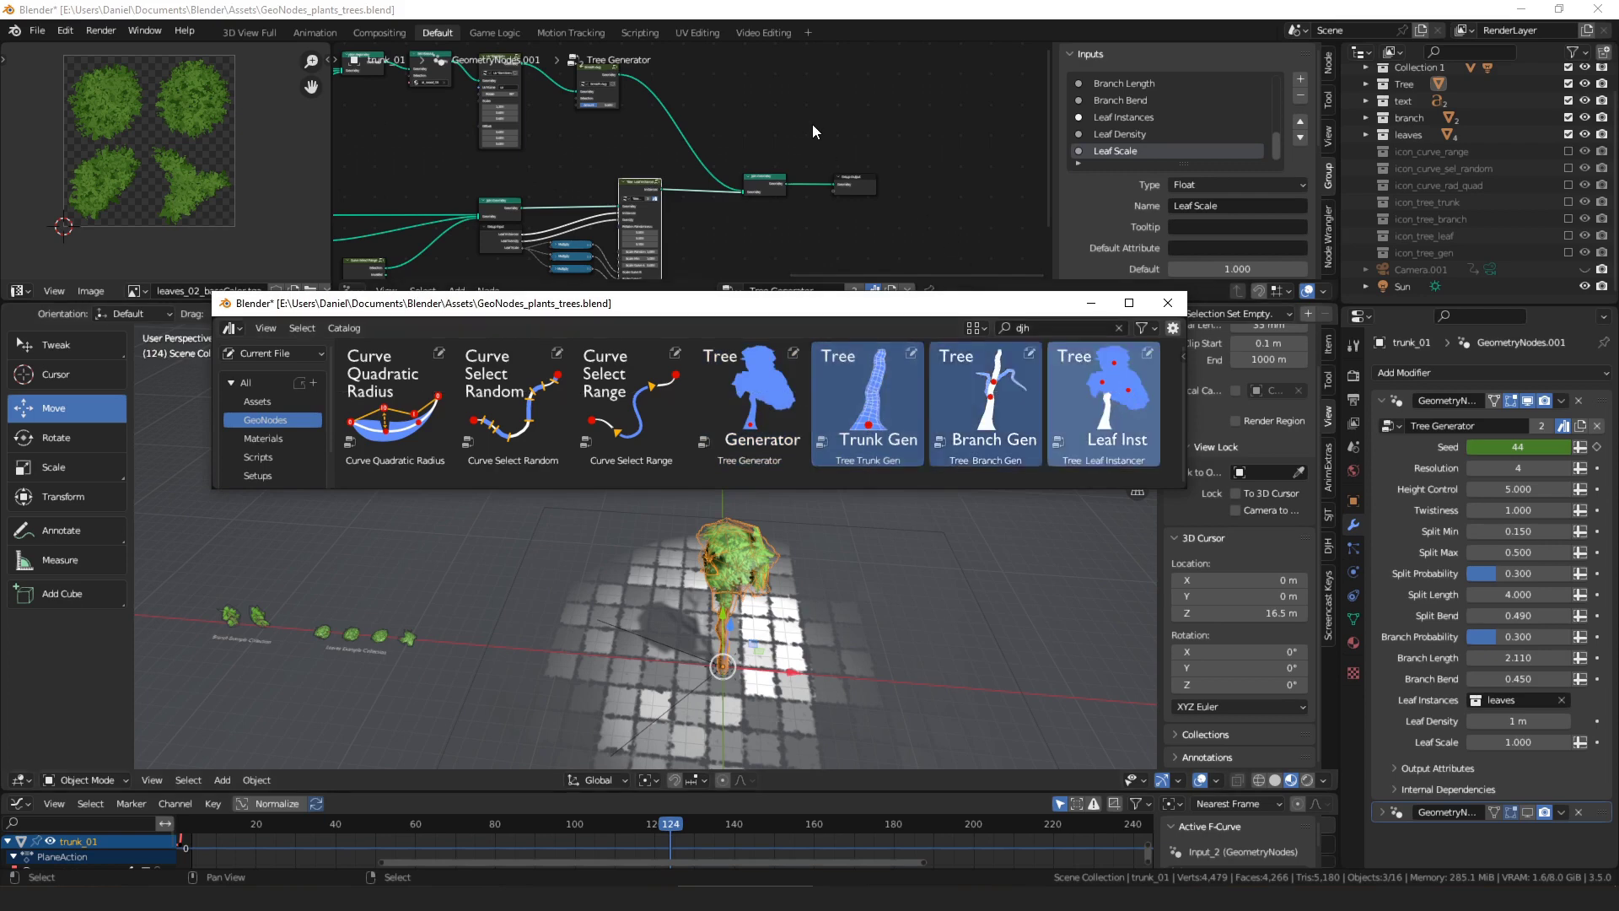
Add a plane, clear its location and move it about 19.9 m along X beside the sample tree
{"action": "left_click", "coordinate": [821, 533]}
{"action": "middle_click_drag", "start_coordinate": [798, 563], "coordinate": [811, 625]}
{"action": "key", "text": "shift+a"}
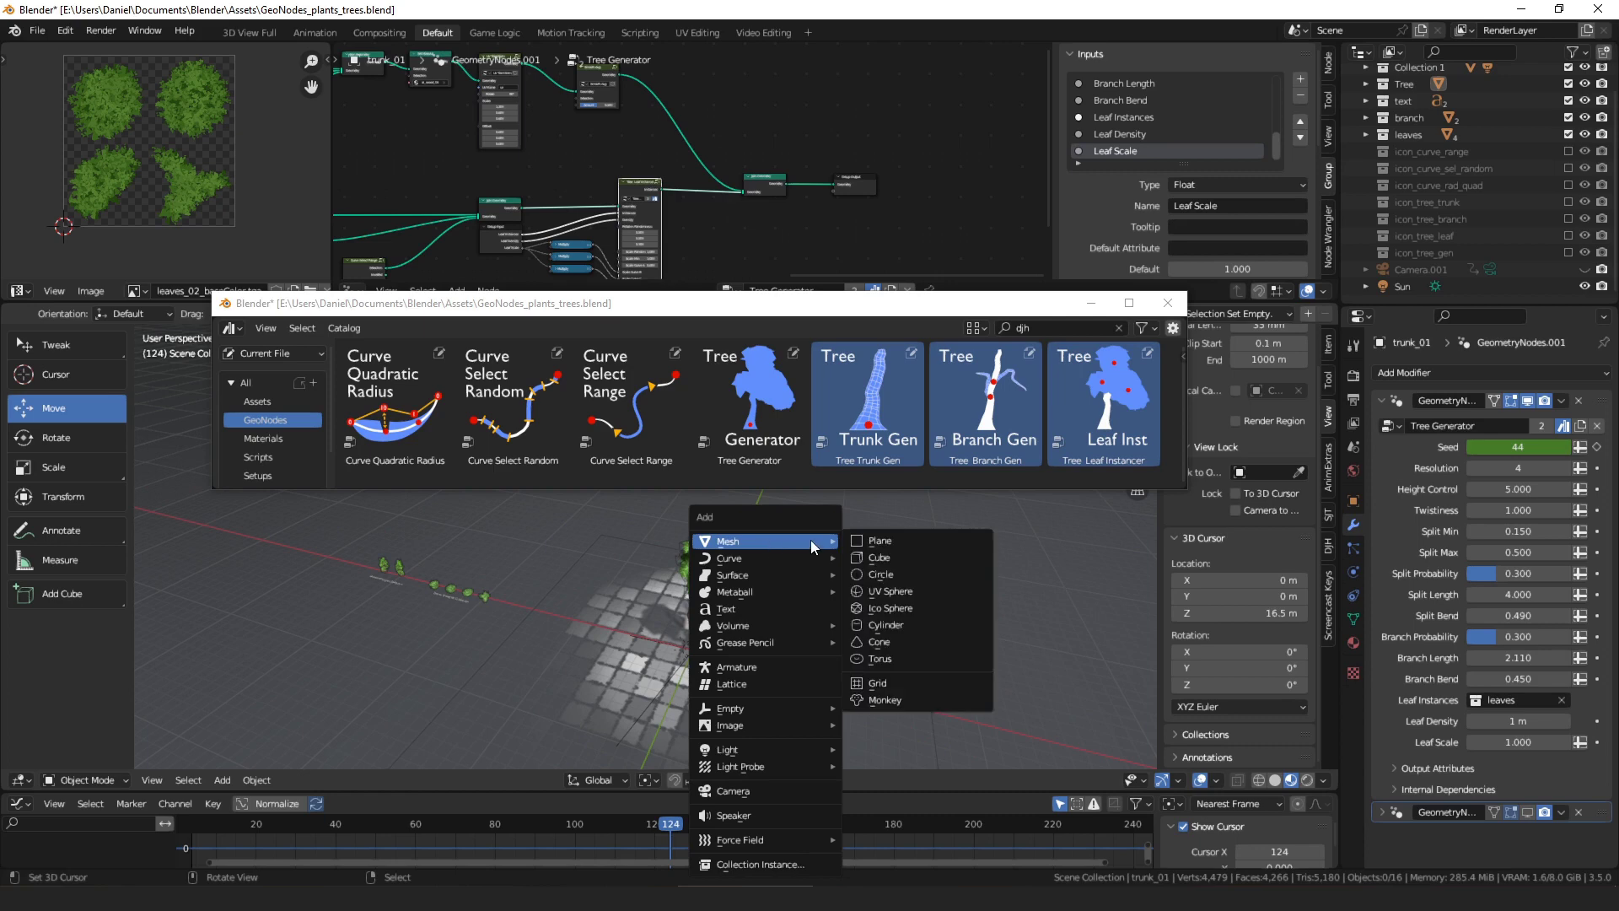
{"action": "left_click", "coordinate": [854, 540]}
{"action": "scroll", "coordinate": [772, 602], "scroll_direction": "down", "scroll_amount": 4}
{"action": "key", "text": "alt+g"}
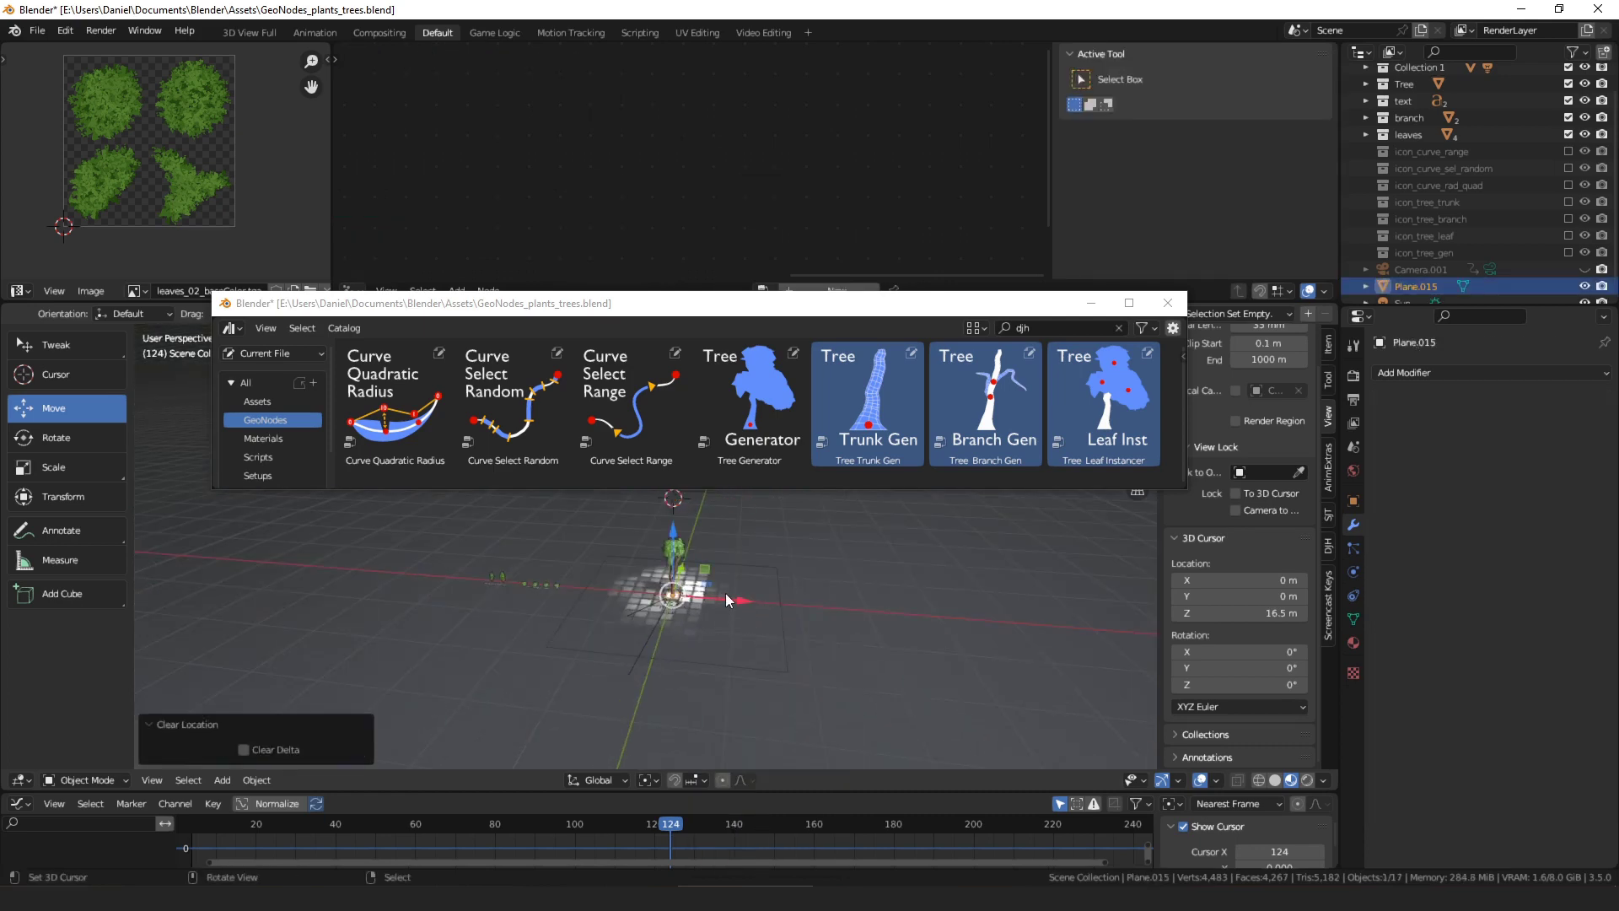
{"action": "key", "text": "g"}
{"action": "left_click", "coordinate": [854, 603]}
{"action": "scroll", "coordinate": [828, 616], "scroll_direction": "up", "scroll_amount": 4}
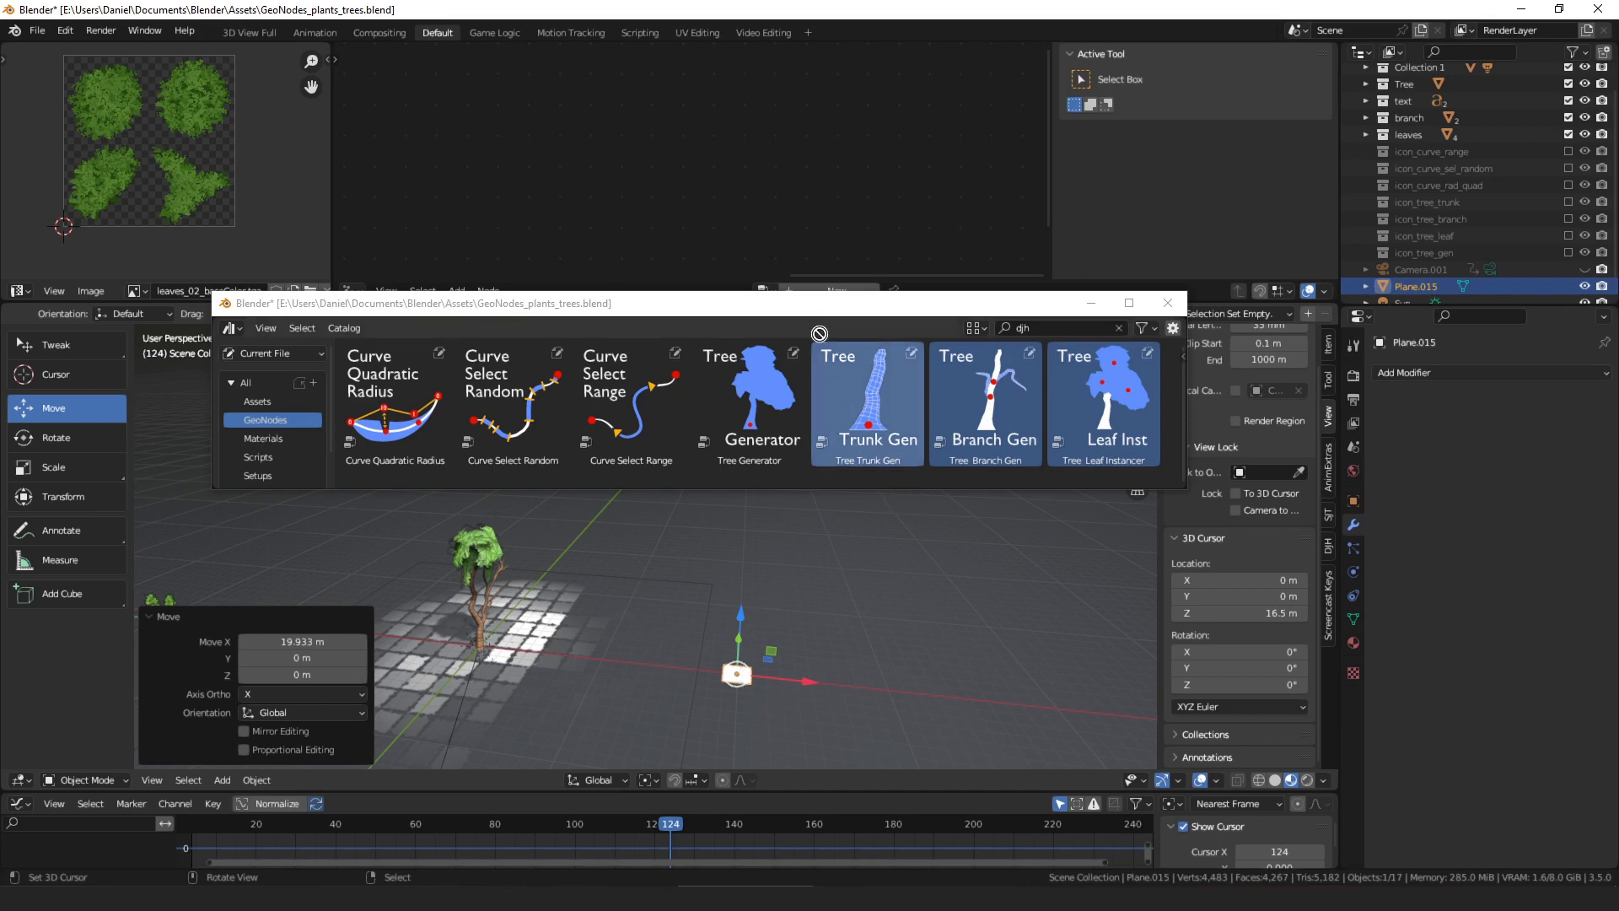
Create a new geometry node tree on the plane, feed a Tree Trunk Gen into the Group Output and move the asset browser out of the way
{"action": "left_click", "coordinate": [815, 287]}
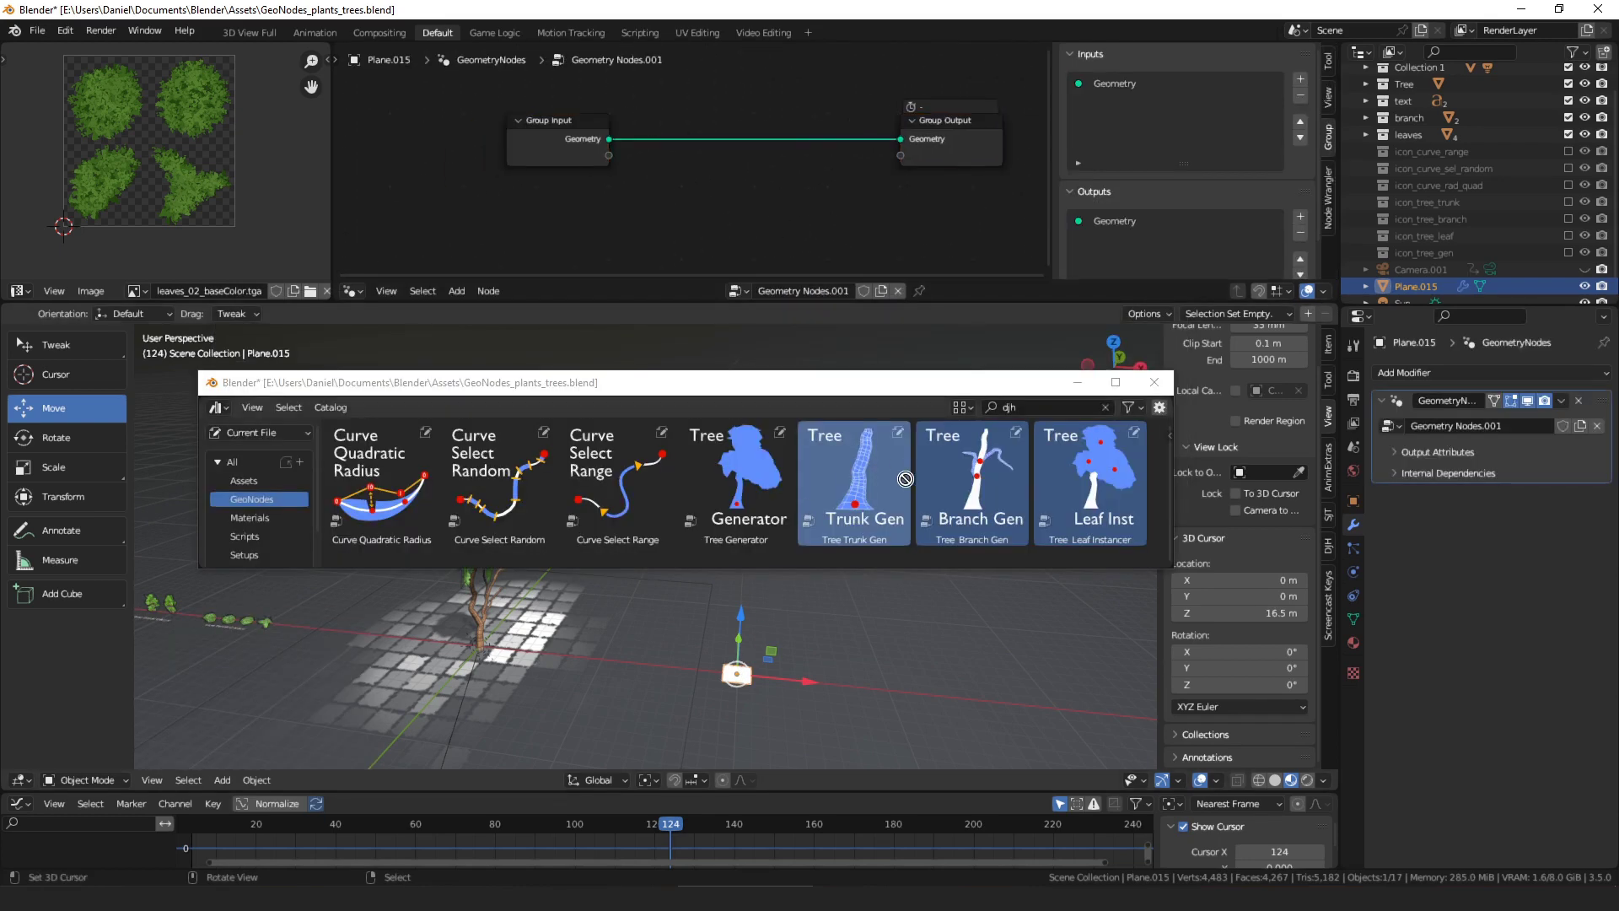
{"action": "left_click_drag", "start_coordinate": [854, 482], "coordinate": [706, 185]}
{"action": "left_click_drag", "start_coordinate": [742, 199], "coordinate": [900, 139]}
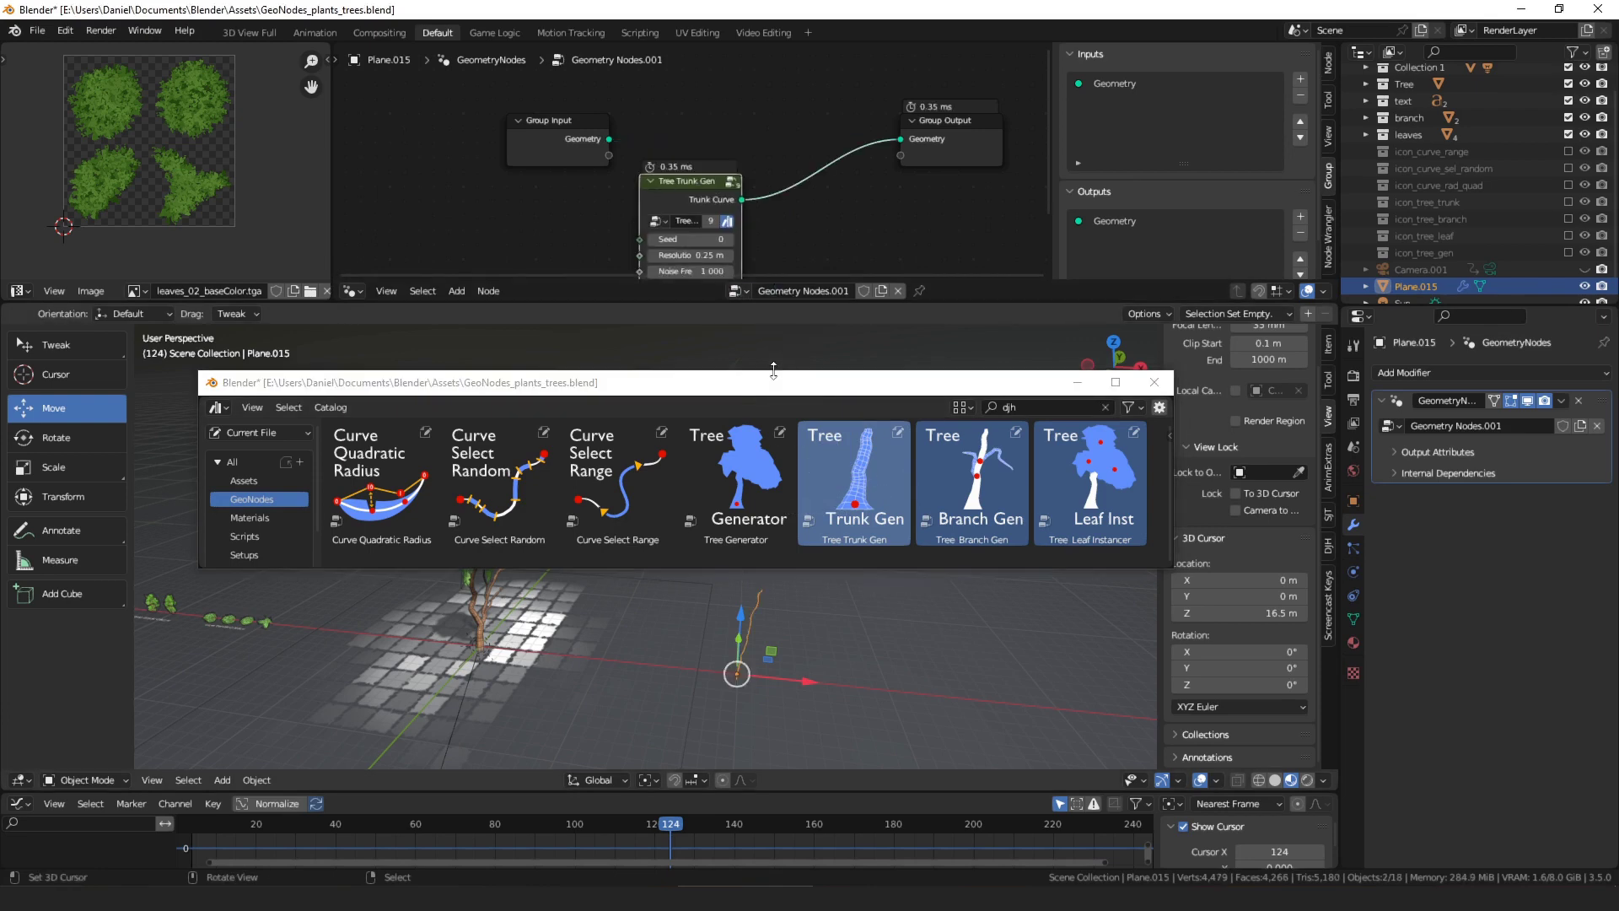
{"action": "left_click_drag", "start_coordinate": [736, 386], "coordinate": [1618, 388]}
Insert a Join Geometry node between the Tree Trunk Gen and the Group Output, spacing the nodes apart
{"action": "scroll", "coordinate": [901, 563], "scroll_direction": "up", "scroll_amount": 1}
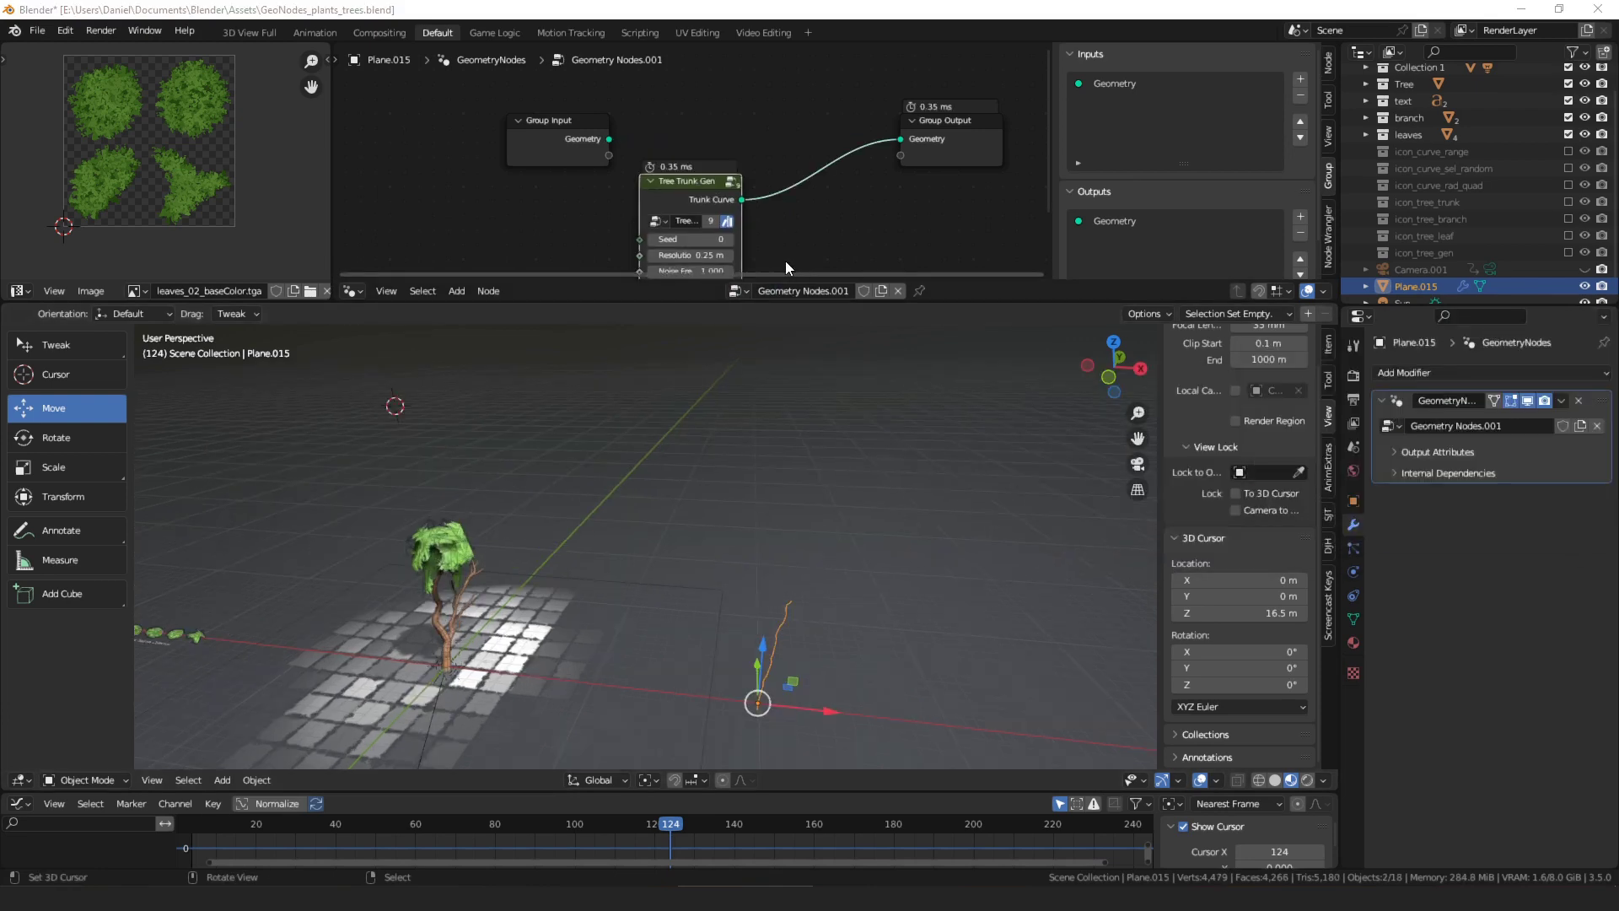
{"action": "middle_click_drag", "start_coordinate": [780, 257], "coordinate": [676, 147]}
{"action": "scroll", "coordinate": [869, 591], "scroll_direction": "up", "scroll_amount": 2}
{"action": "middle_click_drag", "start_coordinate": [874, 607], "coordinate": [769, 394], "text": "shift"}
{"action": "middle_click_drag", "start_coordinate": [823, 519], "coordinate": [802, 540]}
{"action": "middle_click_drag", "start_coordinate": [715, 139], "coordinate": [646, 211]}
{"action": "left_click_drag", "start_coordinate": [569, 161], "coordinate": [728, 167]}
{"action": "type", "text": "join"}
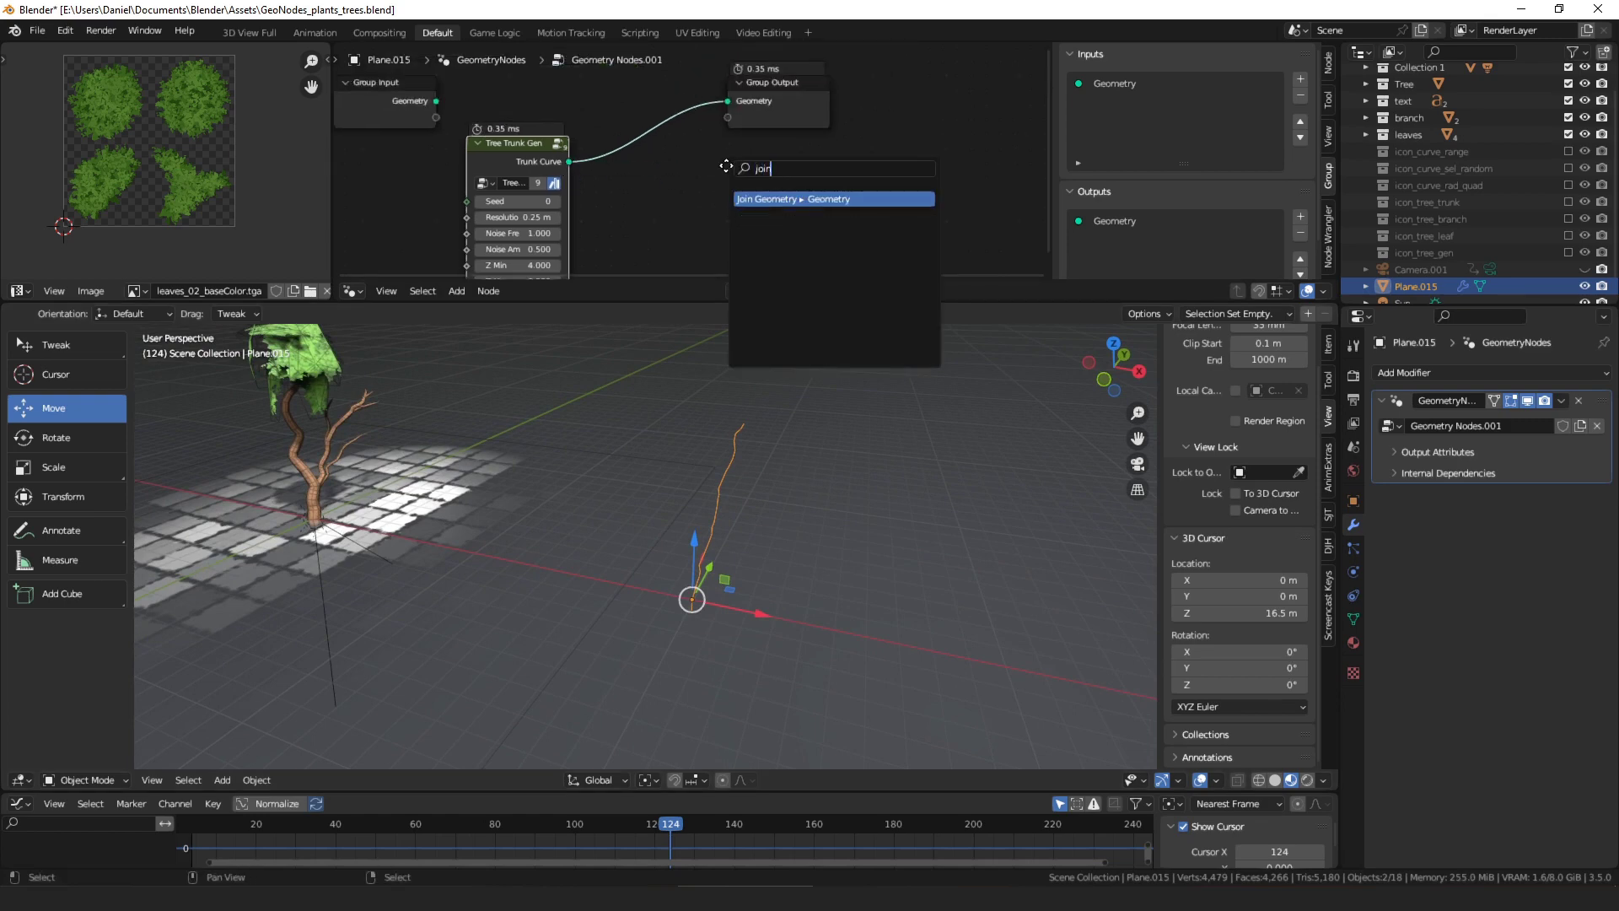
{"action": "key", "text": "Return"}
{"action": "left_click", "coordinate": [705, 145]}
{"action": "right_click_drag", "start_coordinate": [747, 147], "coordinate": [777, 110], "text": "alt"}
{"action": "left_click_drag", "start_coordinate": [817, 112], "coordinate": [1083, 114]}
{"action": "scroll", "coordinate": [877, 137], "scroll_direction": "down", "scroll_amount": 4}
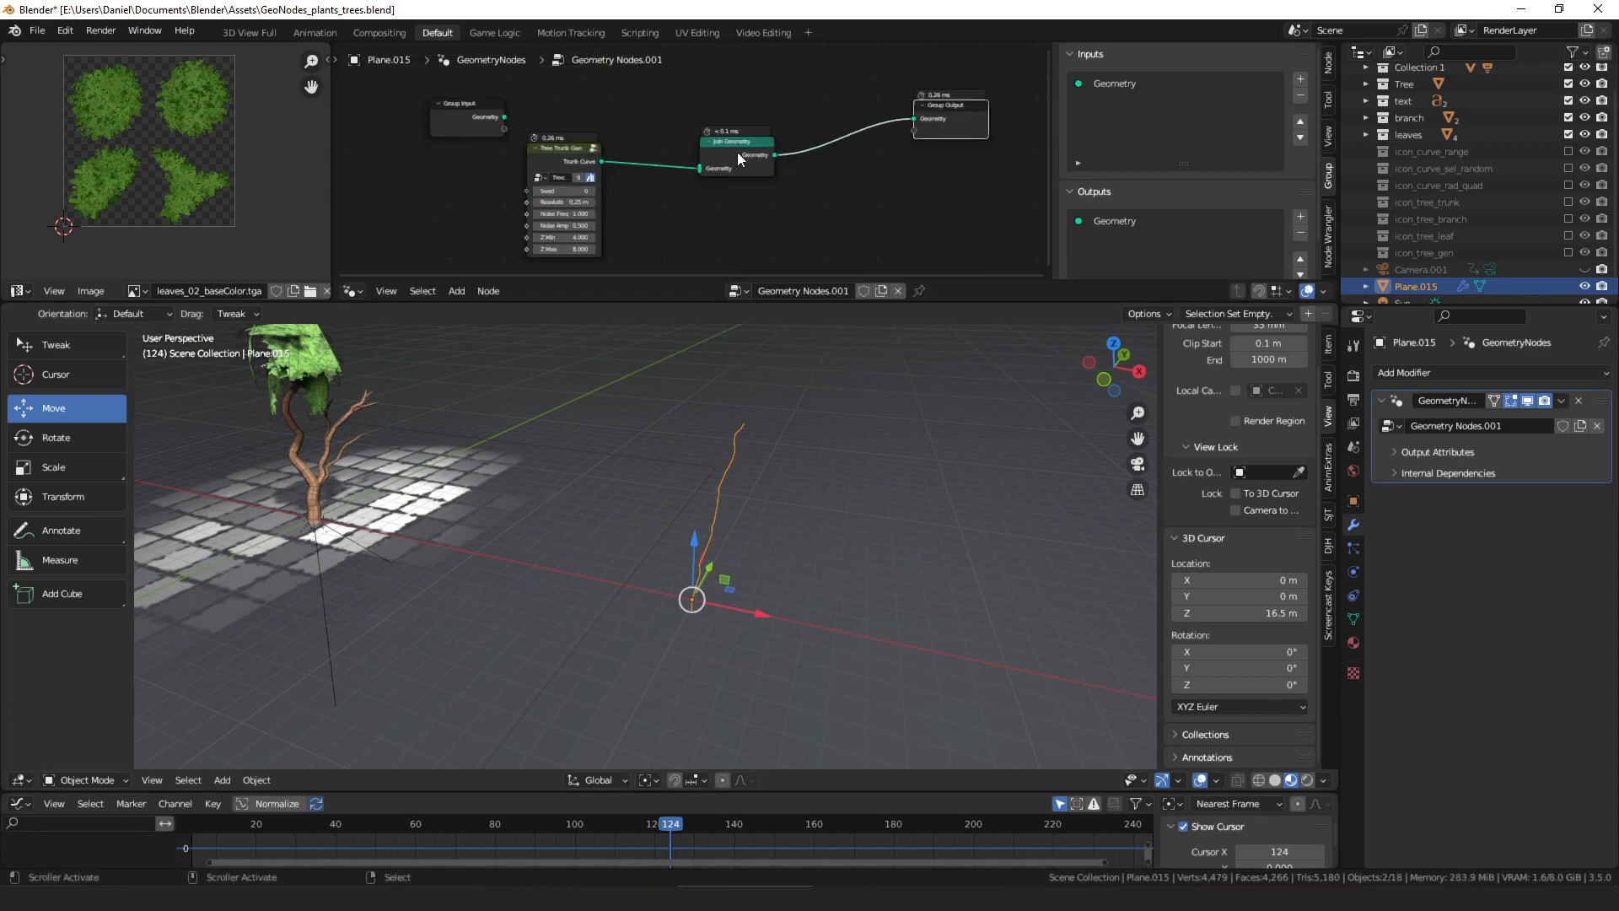
{"action": "left_click_drag", "start_coordinate": [737, 152], "coordinate": [844, 105]}
Insert a Curve Select Random node between the Tree Trunk Gen and the Join Geometry node
{"action": "left_click_drag", "start_coordinate": [1618, 253], "coordinate": [800, 221]}
{"action": "key", "text": "Escape"}
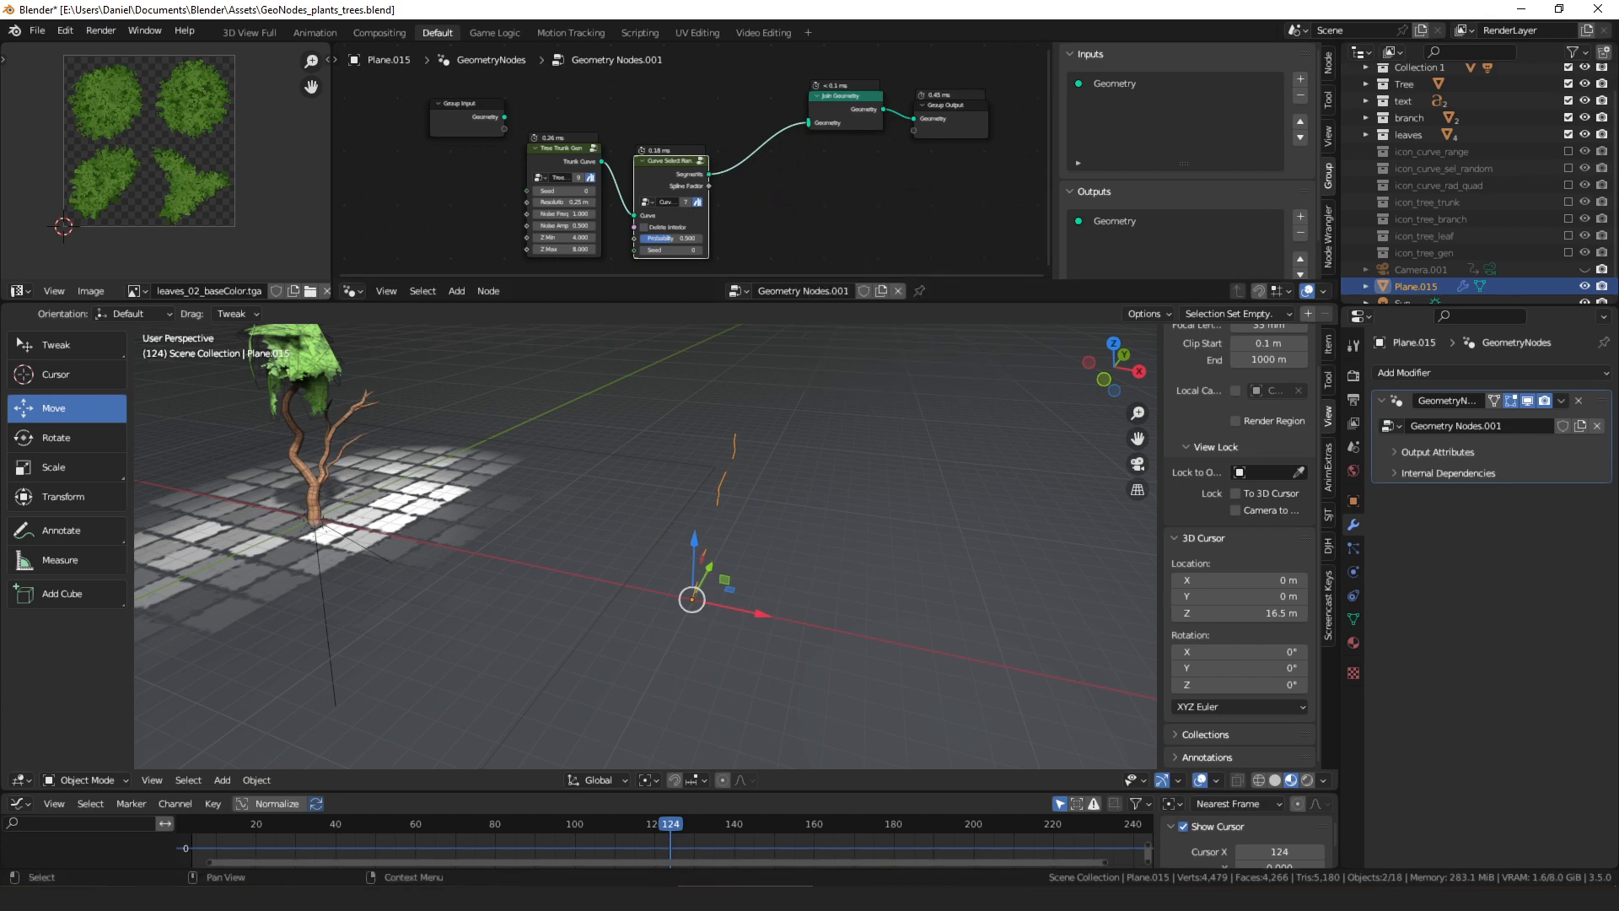
Insert a Tree Branch Gen after the Curve Select Random node and also link the Trunk Curve to Join Geometry
{"action": "left_click_drag", "start_coordinate": [1618, 278], "coordinate": [770, 185]}
{"action": "left_click_drag", "start_coordinate": [797, 197], "coordinate": [777, 146]}
{"action": "middle_click_drag", "start_coordinate": [914, 150], "coordinate": [753, 148]}
{"action": "left_click_drag", "start_coordinate": [738, 97], "coordinate": [747, 112]}
{"action": "left_click_drag", "start_coordinate": [853, 108], "coordinate": [985, 115]}
{"action": "left_click_drag", "start_coordinate": [742, 110], "coordinate": [764, 75]}
{"action": "left_click_drag", "start_coordinate": [439, 159], "coordinate": [766, 97]}
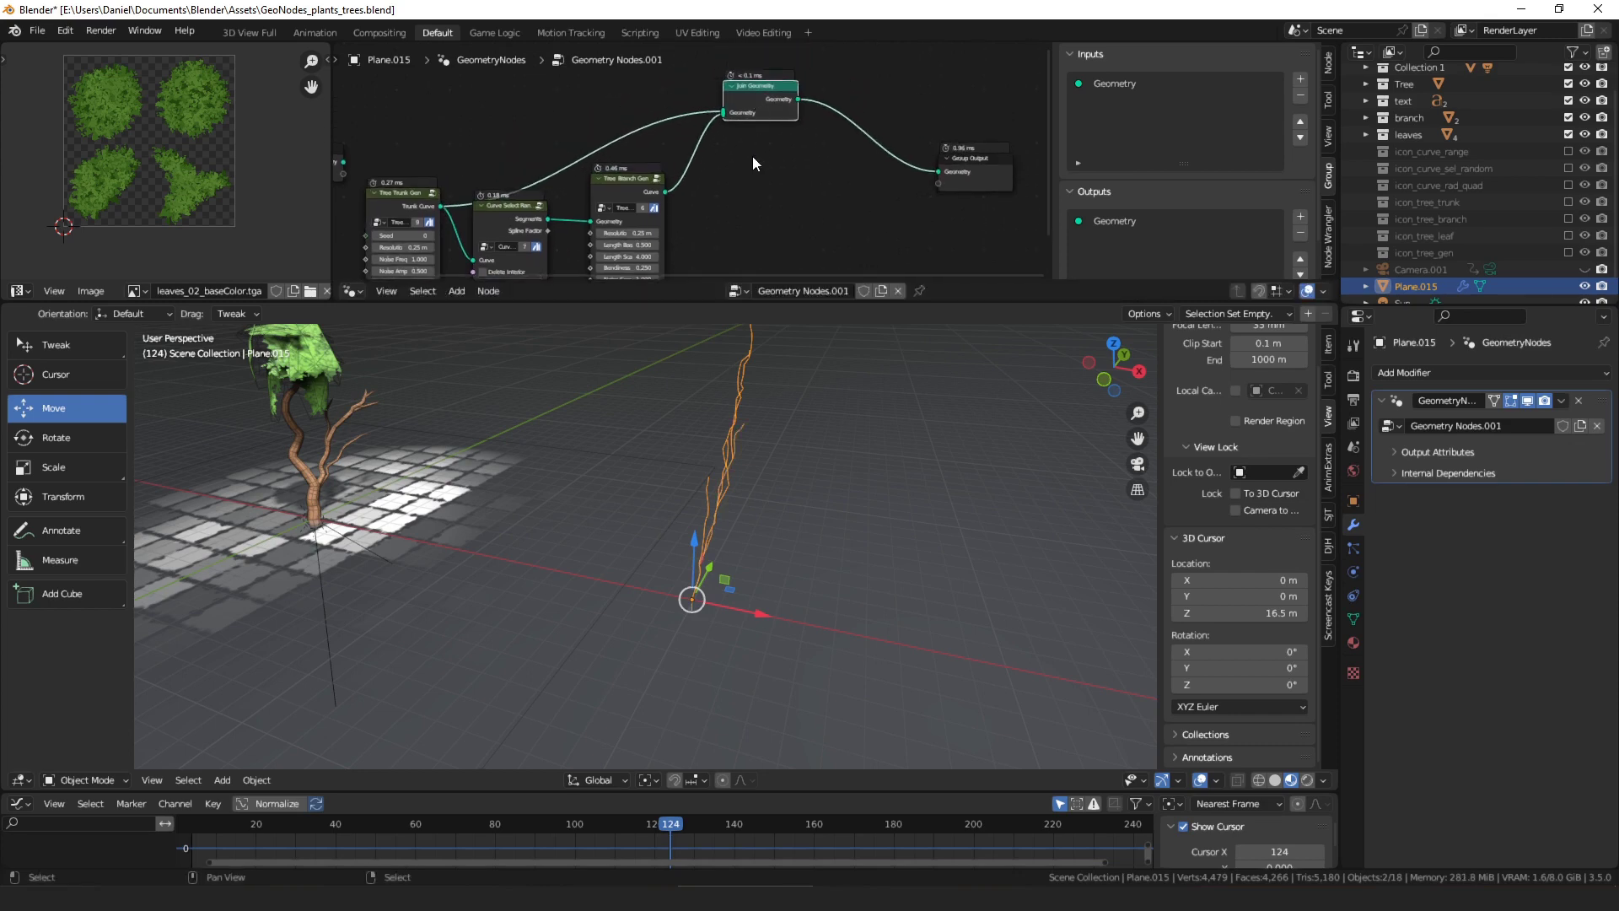
Set the Bendiness of the Tree Branch Gen node to 4.550
{"action": "middle_click_drag", "start_coordinate": [752, 155], "coordinate": [677, 75]}
{"action": "scroll", "coordinate": [531, 187], "scroll_direction": "up", "scroll_amount": 2}
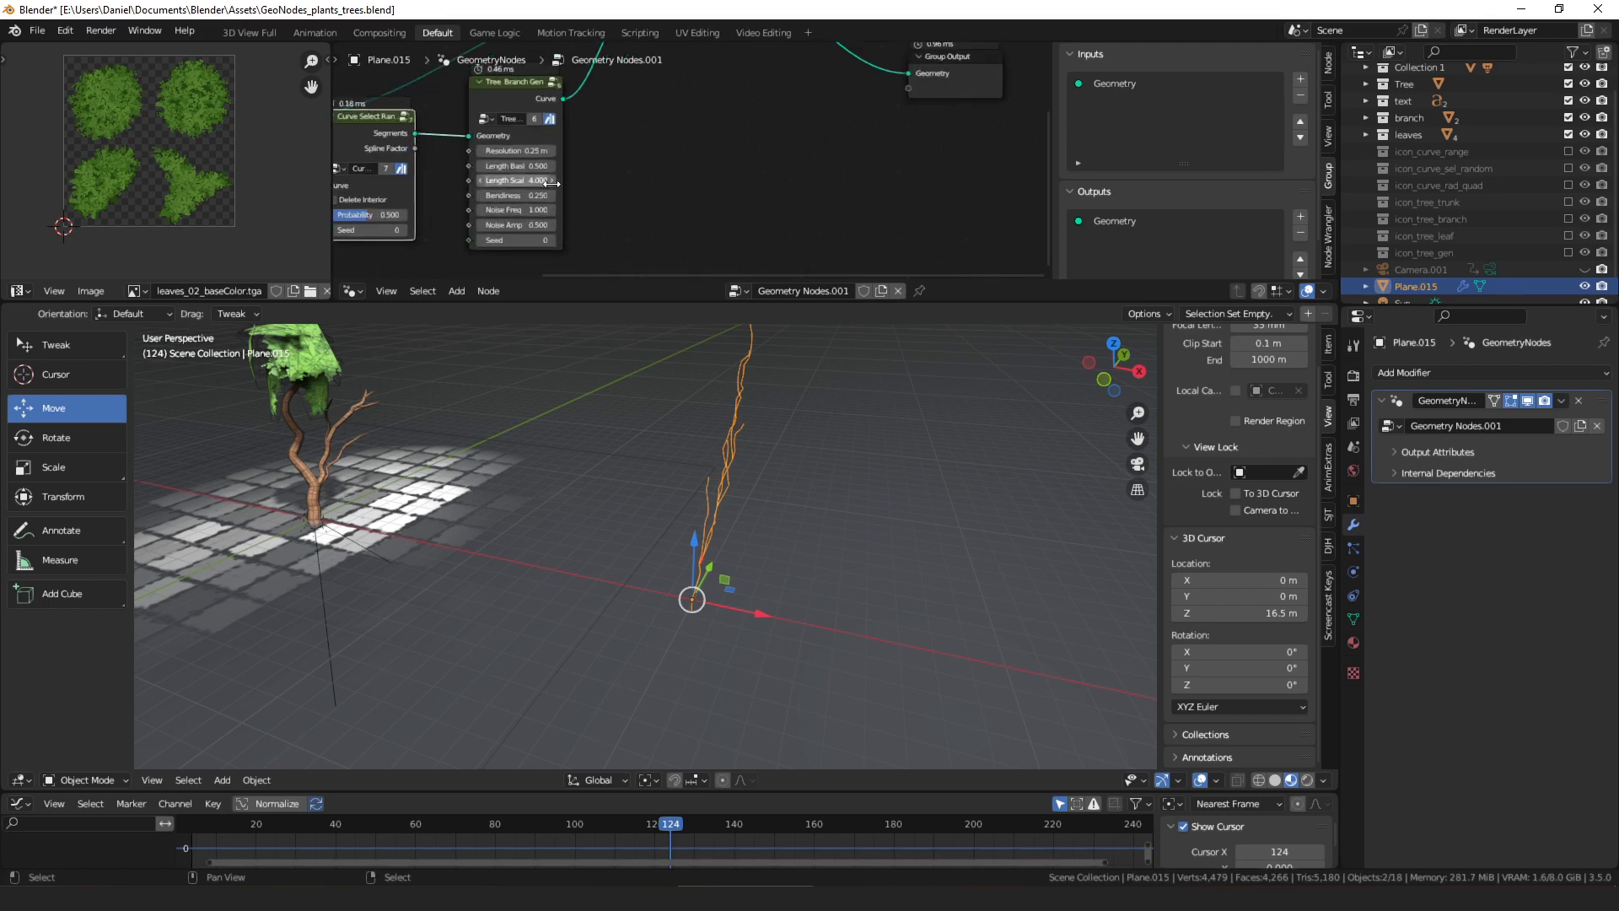
{"action": "left_click_drag", "start_coordinate": [504, 195], "coordinate": [591, 194]}
Duplicate the Curve Select Random and Tree Branch Gen nodes and chain the copies after the first Tree Branch Gen
{"action": "key", "text": "shift+d"}
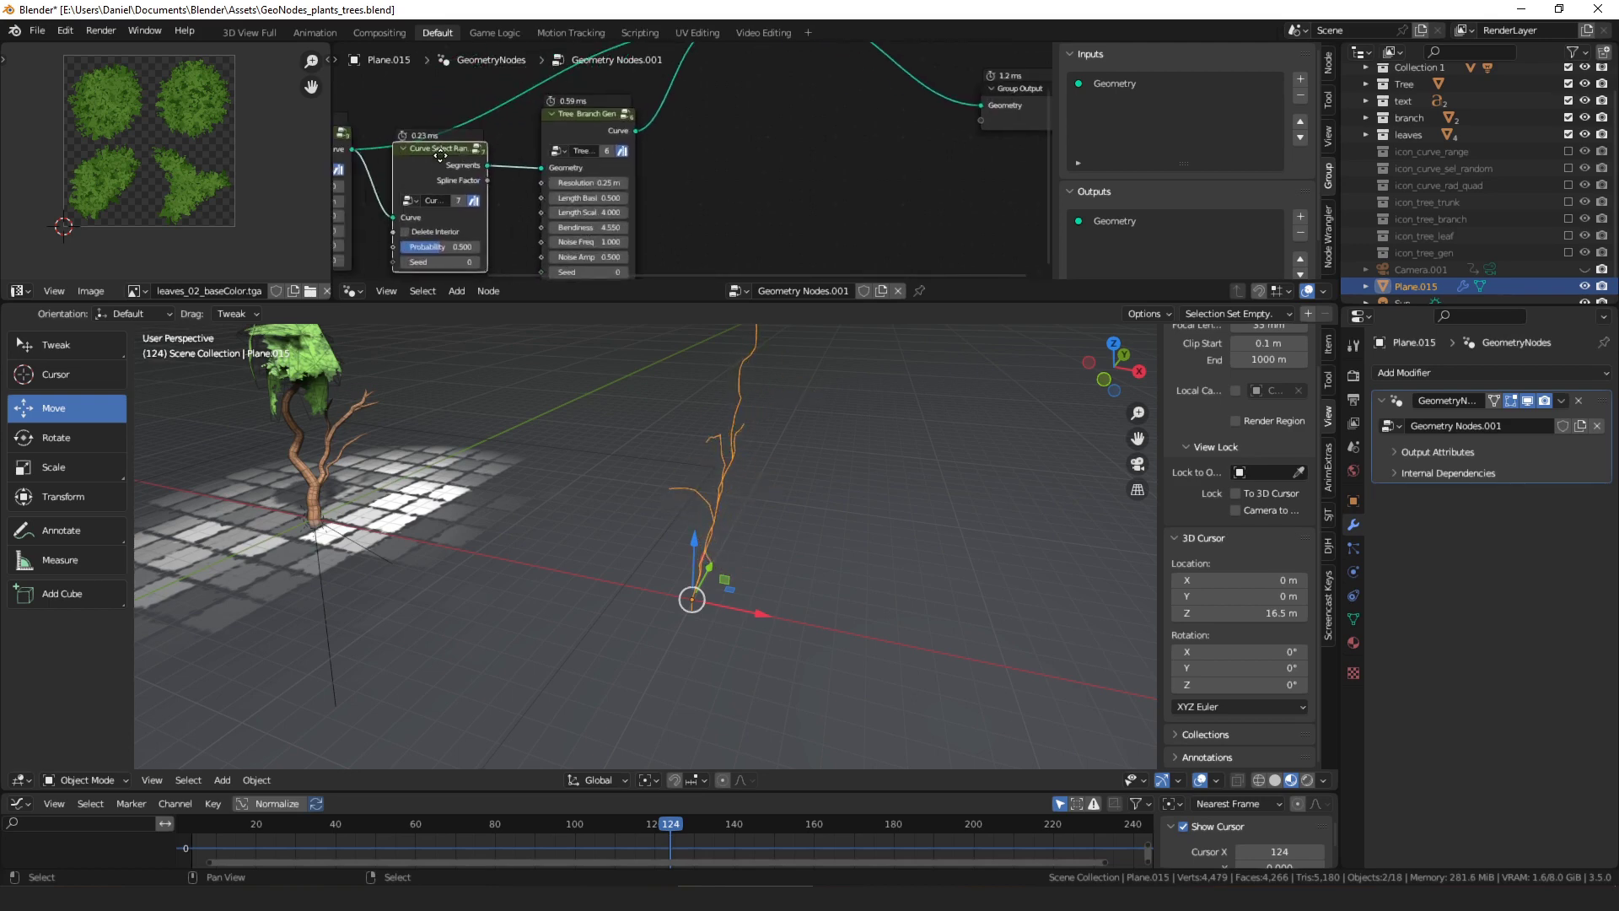
{"action": "left_click", "coordinate": [717, 119]}
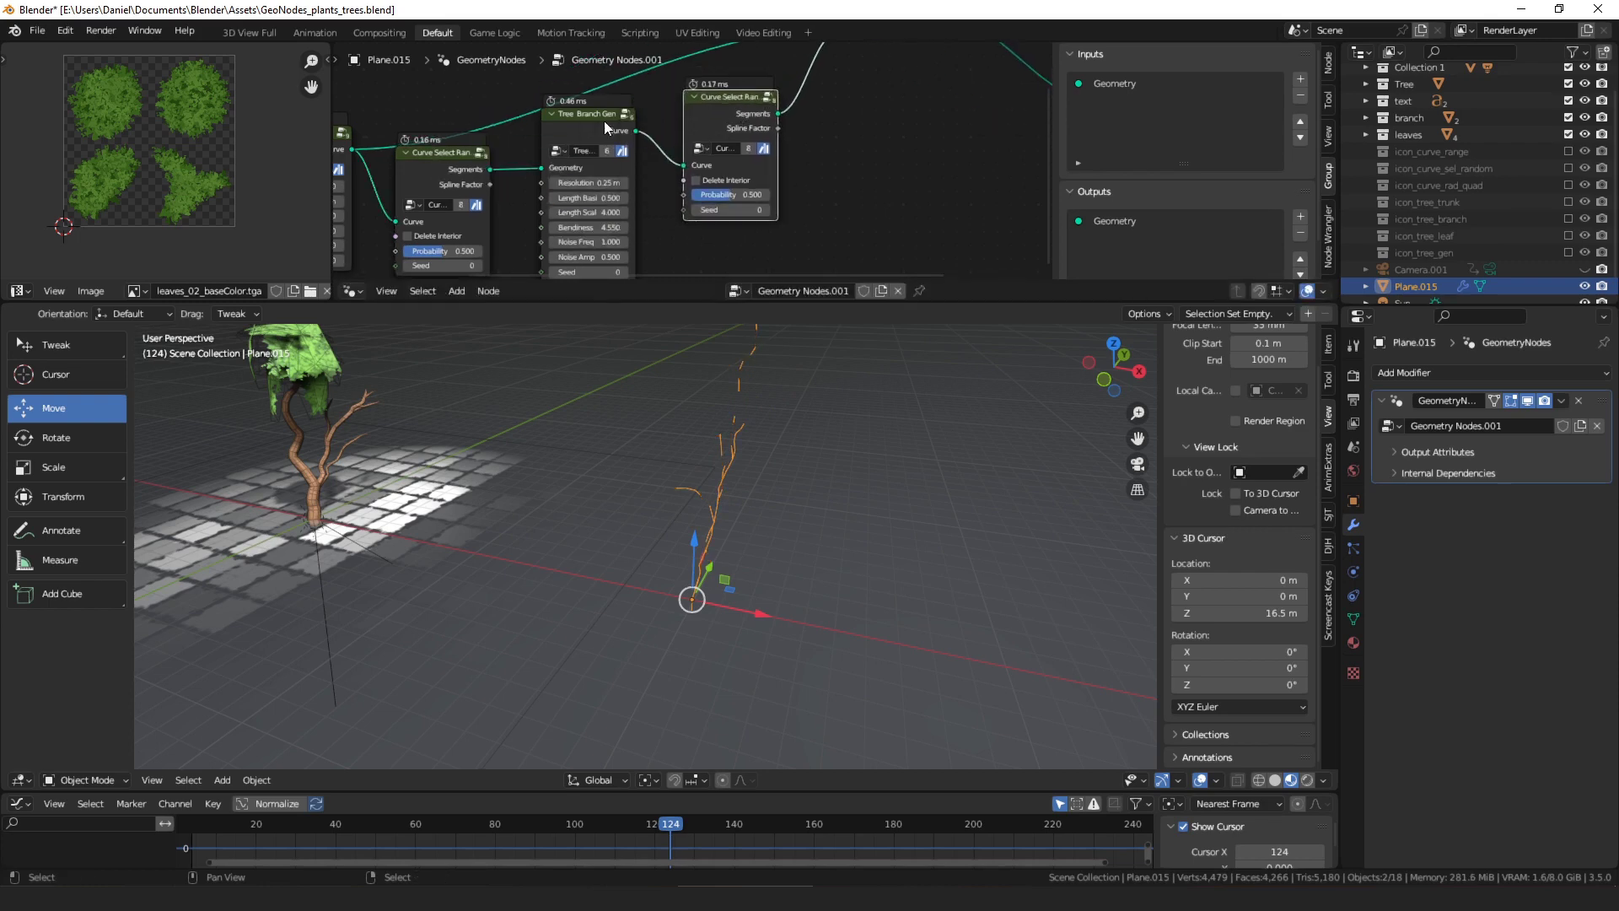
{"action": "left_click", "coordinate": [575, 123]}
{"action": "key", "text": "shift+d"}
{"action": "left_click", "coordinate": [869, 103]}
Link the first Tree Branch Gen's Curve output to the Join Geometry node alongside the second branch level
{"action": "middle_click_drag", "start_coordinate": [868, 103], "coordinate": [799, 136]}
{"action": "left_click_drag", "start_coordinate": [799, 136], "coordinate": [792, 153]}
{"action": "scroll", "coordinate": [666, 154], "scroll_direction": "down", "scroll_amount": 1}
{"action": "left_click", "coordinate": [580, 162]}
{"action": "left_click_drag", "start_coordinate": [578, 164], "coordinate": [968, 85]}
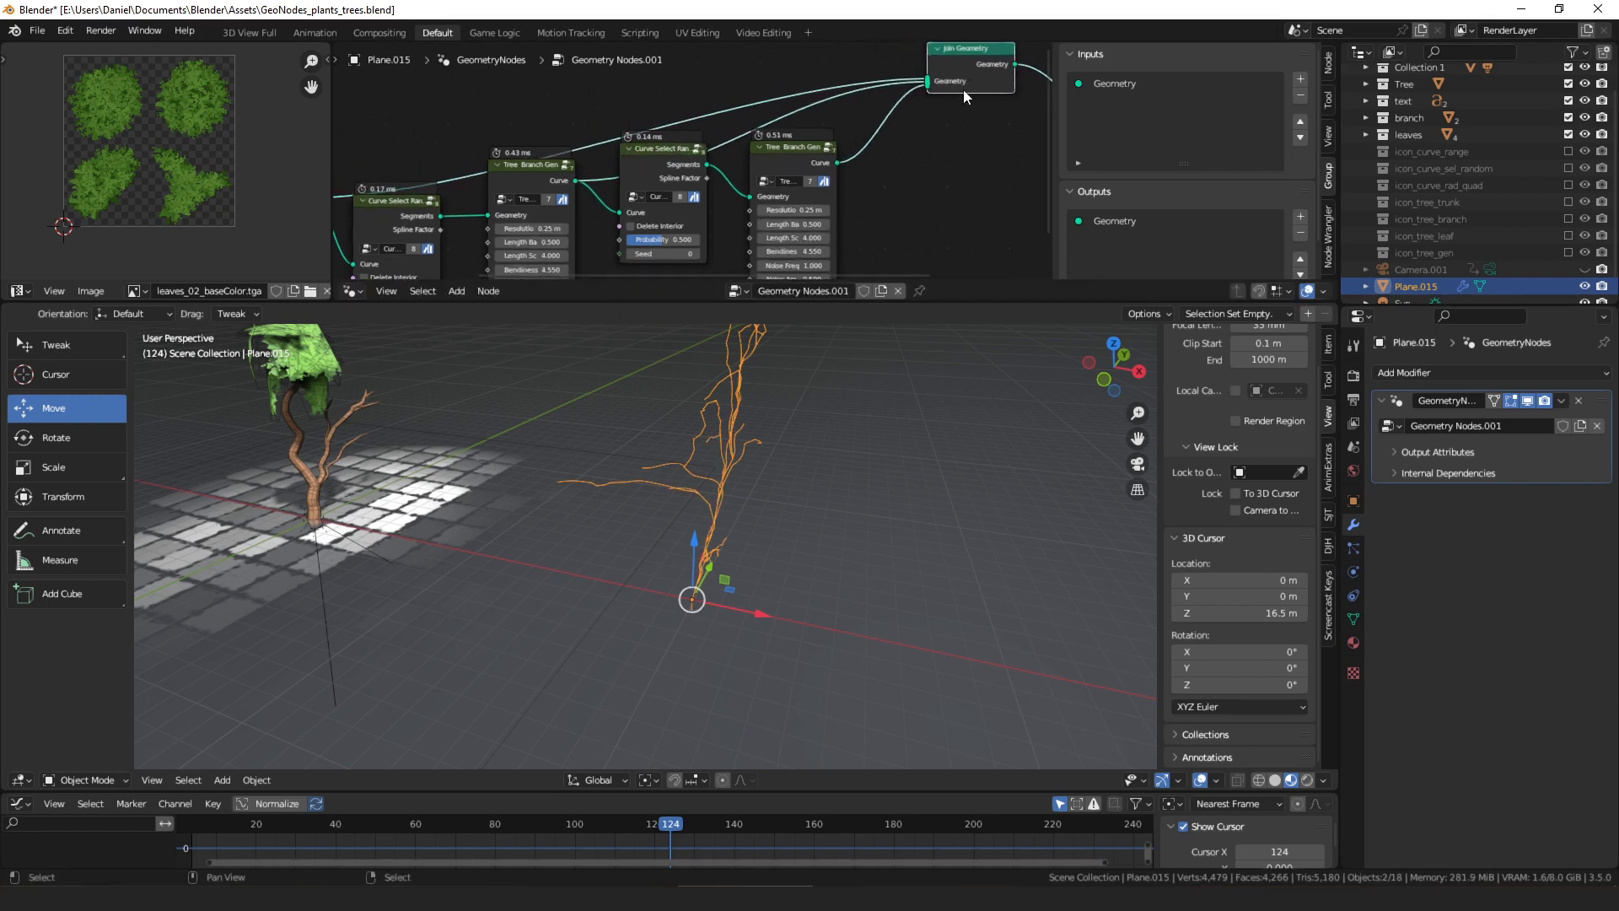
{"action": "middle_click_drag", "start_coordinate": [917, 199], "coordinate": [831, 179]}
{"action": "middle_click_drag", "start_coordinate": [853, 426], "coordinate": [717, 400]}
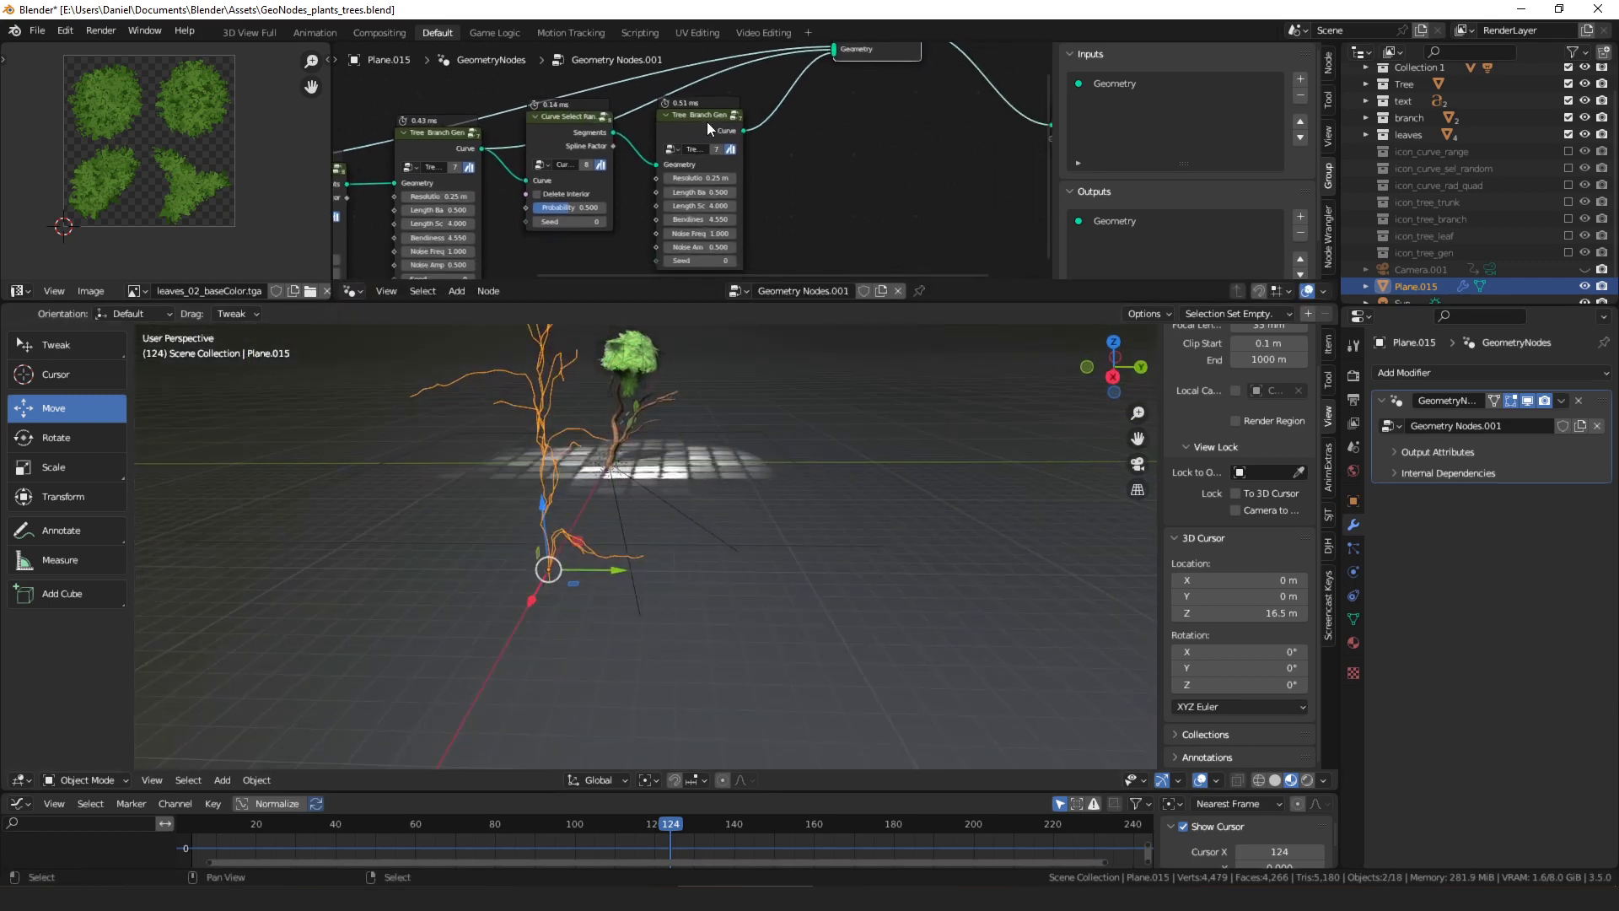
{"action": "scroll", "coordinate": [737, 142], "scroll_direction": "down", "scroll_amount": 2}
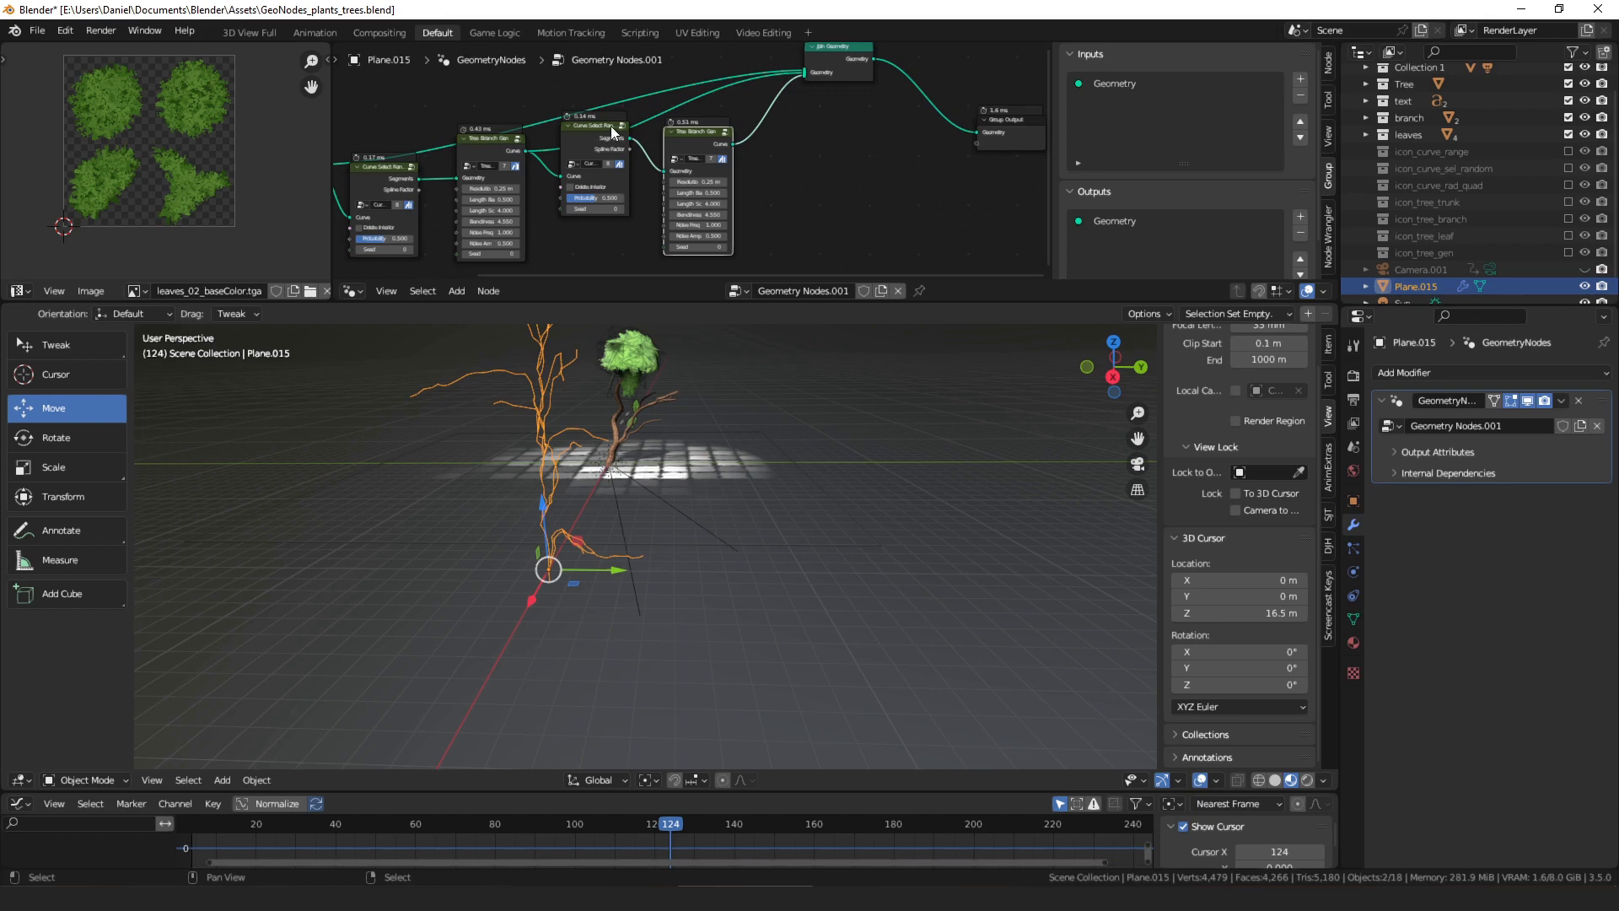
Add a reroute point on the link from the trunk to Join Geometry and place it above the branch nodes
{"action": "middle_click_drag", "start_coordinate": [759, 66], "coordinate": [767, 111]}
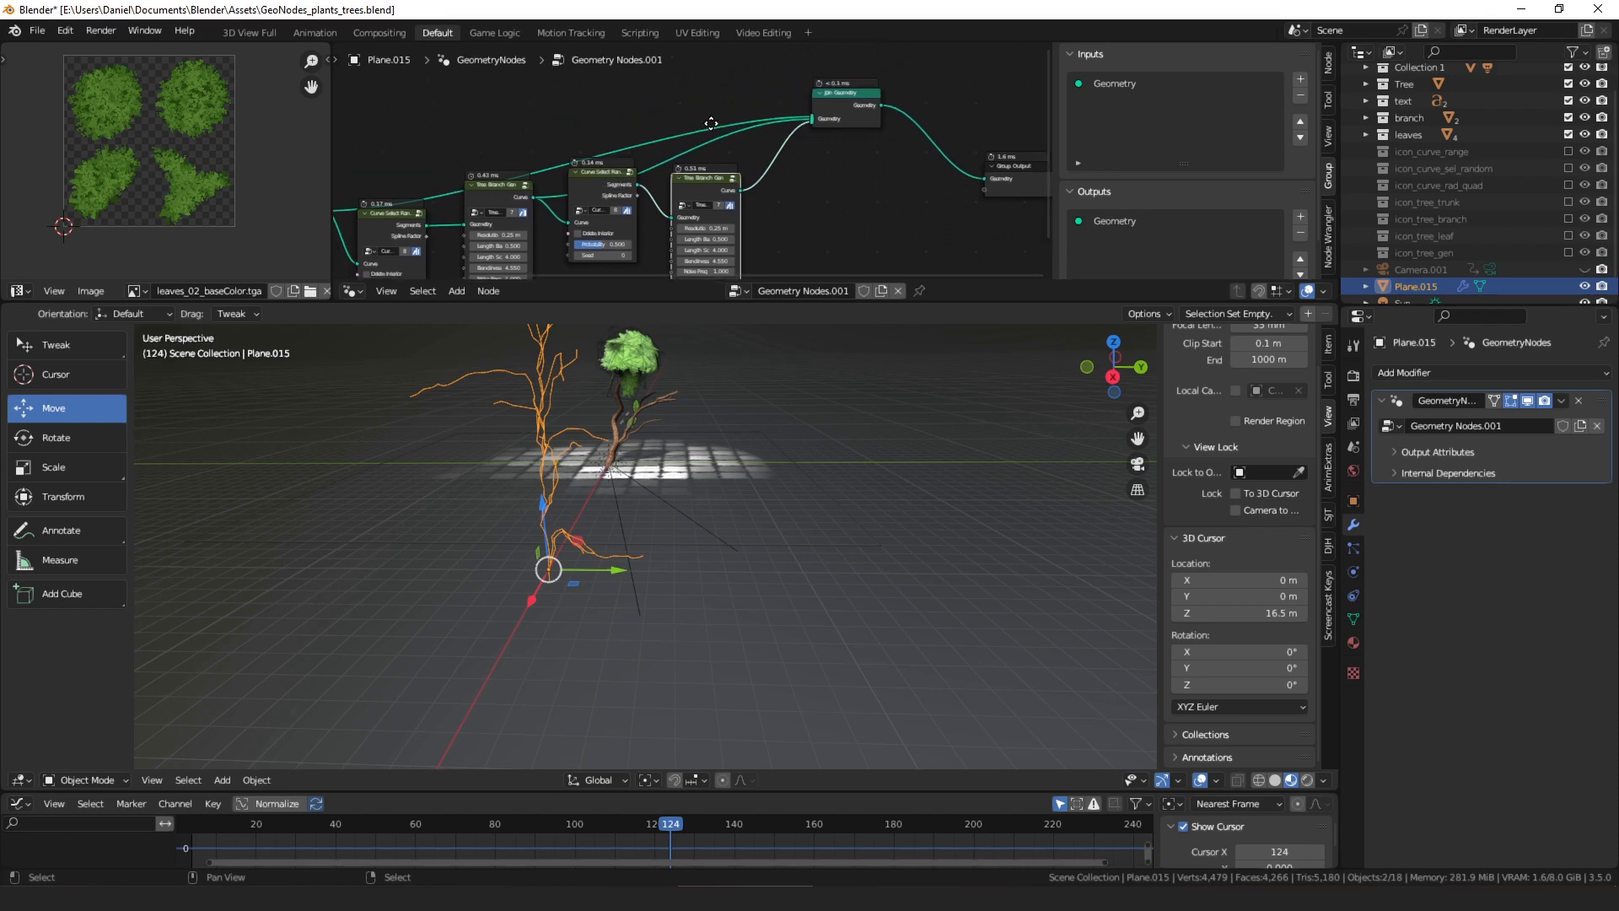
{"action": "right_click_drag", "start_coordinate": [627, 129], "coordinate": [636, 148], "text": "shift"}
{"action": "left_click_drag", "start_coordinate": [632, 148], "coordinate": [631, 135]}
{"action": "left_click", "coordinate": [679, 104]}
{"action": "middle_click_drag", "start_coordinate": [685, 93], "coordinate": [673, 138]}
{"action": "left_click", "coordinate": [675, 115]}
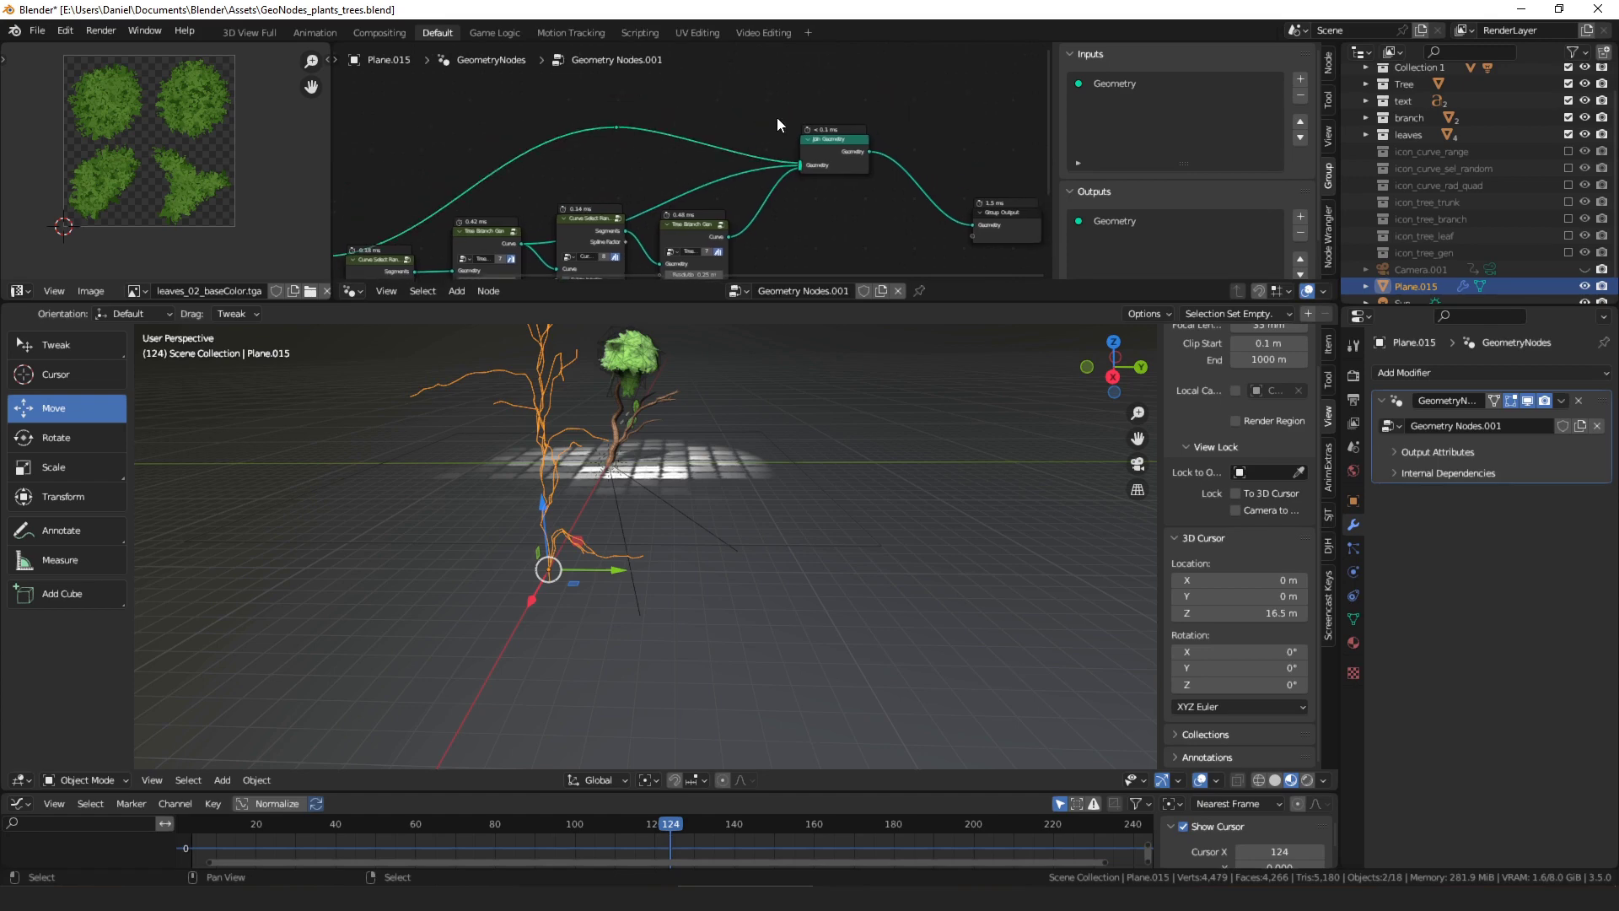
{"action": "middle_click_drag", "start_coordinate": [843, 140], "coordinate": [816, 121]}
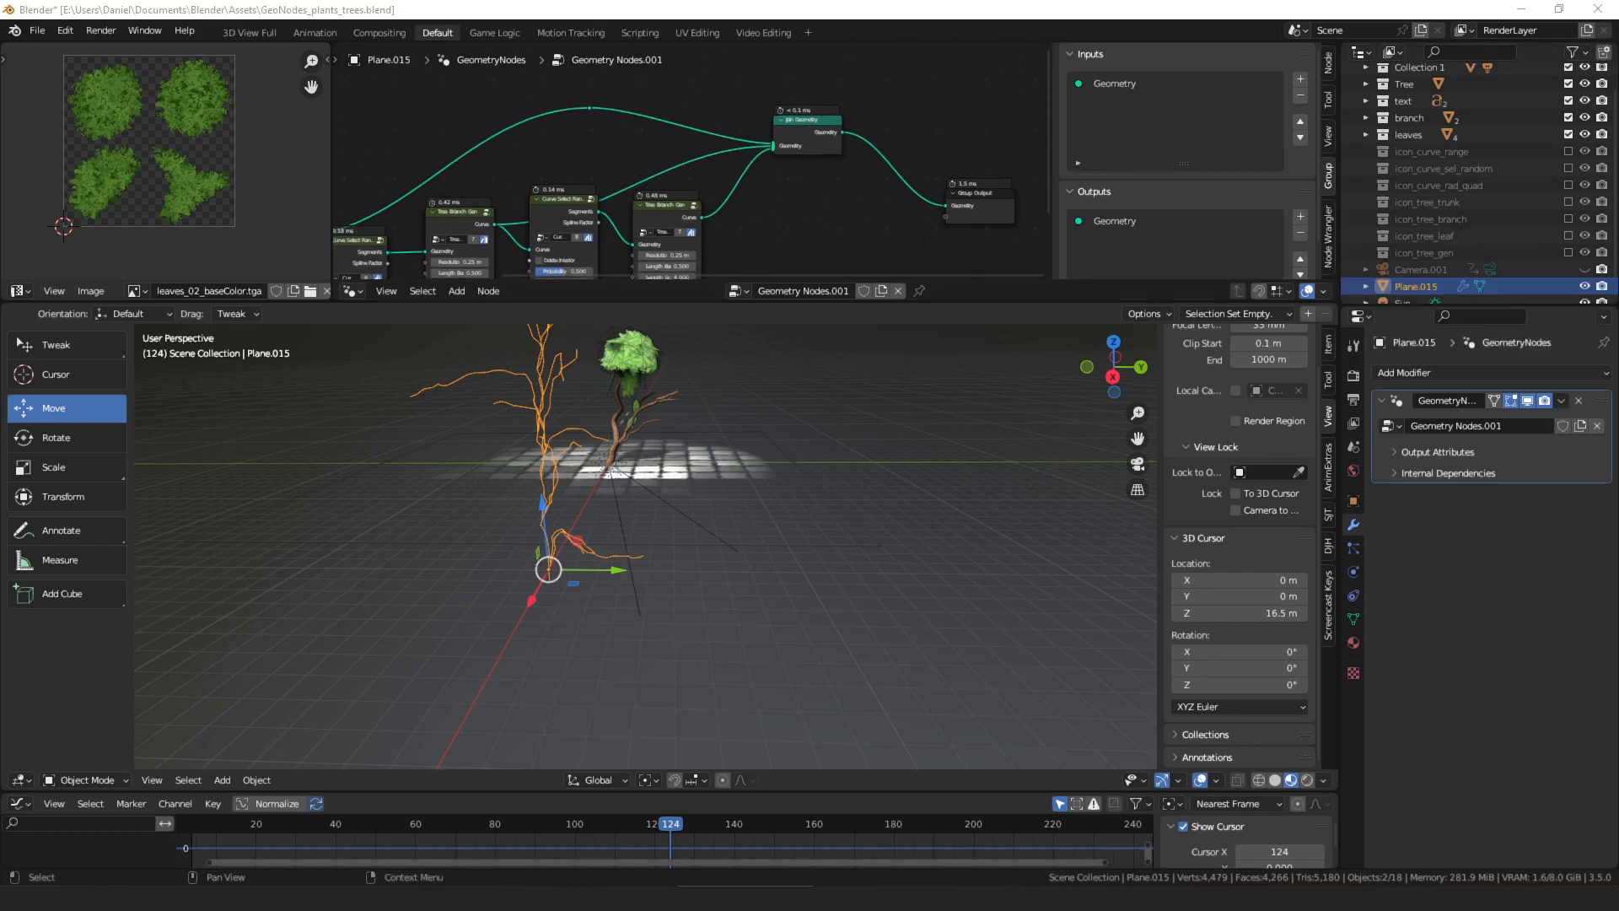
Insert a Tree Leaf Instance node between Join Geometry and Group Output and assign it the leaves collection
{"action": "left_click_drag", "start_coordinate": [936, 221], "coordinate": [816, 215]}
{"action": "middle_click_drag", "start_coordinate": [845, 195], "coordinate": [812, 159]}
{"action": "key", "text": "g"}
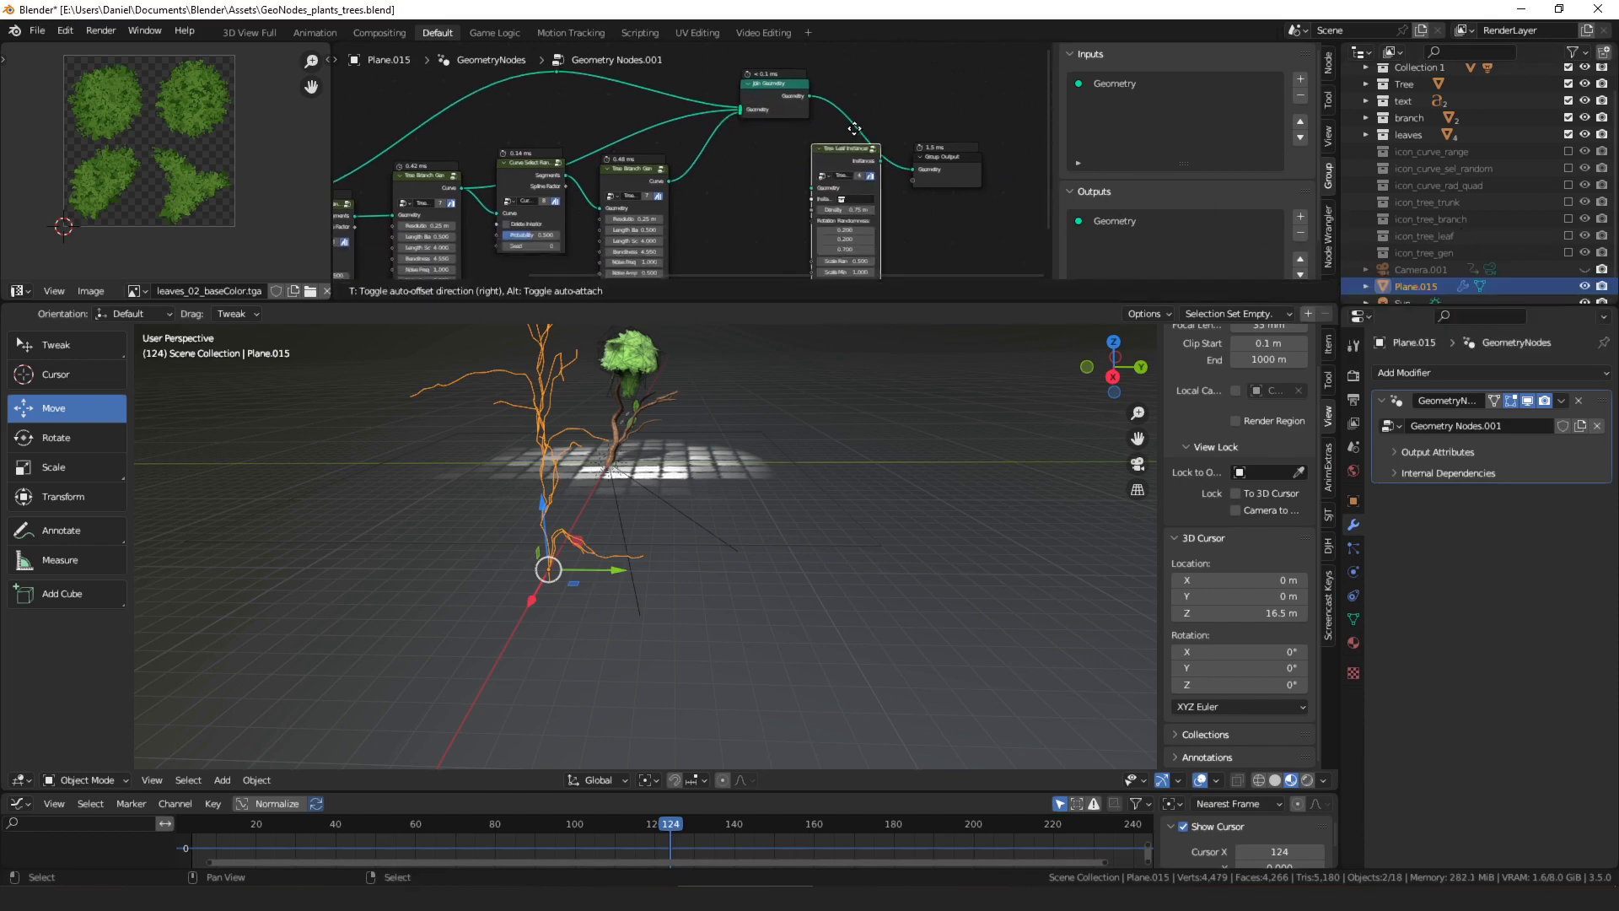
{"action": "left_click_drag", "start_coordinate": [855, 128], "coordinate": [892, 82]}
{"action": "left_click", "coordinate": [893, 154]}
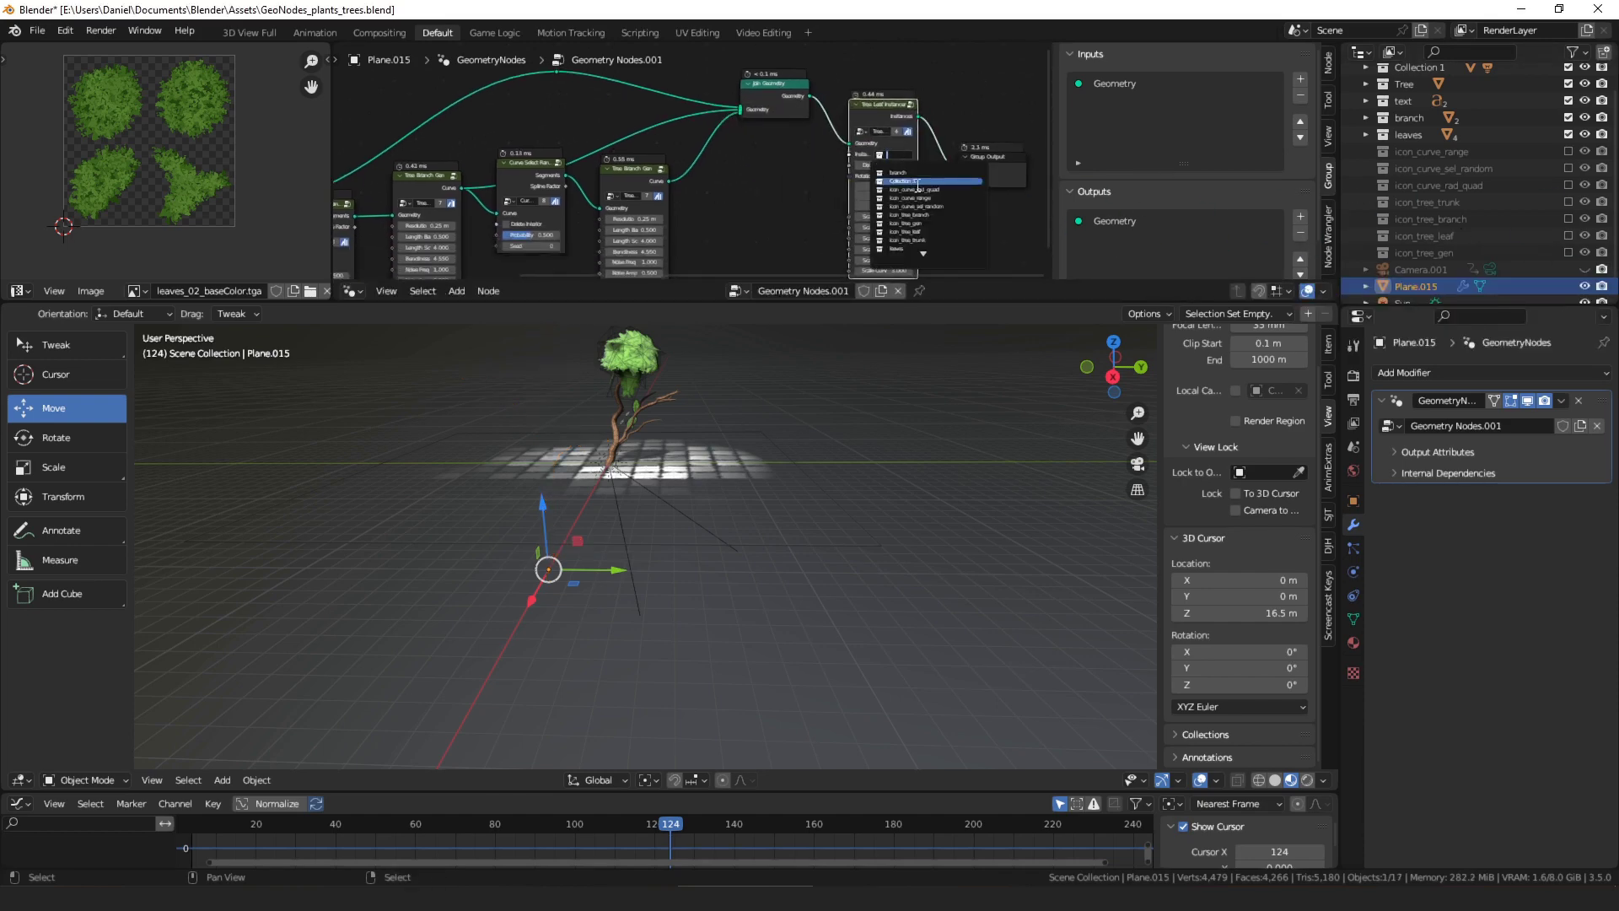
{"action": "left_click", "coordinate": [940, 247]}
{"action": "middle_click_drag", "start_coordinate": [860, 337], "coordinate": [686, 457]}
{"action": "scroll", "coordinate": [687, 457], "scroll_direction": "down", "scroll_amount": 3}
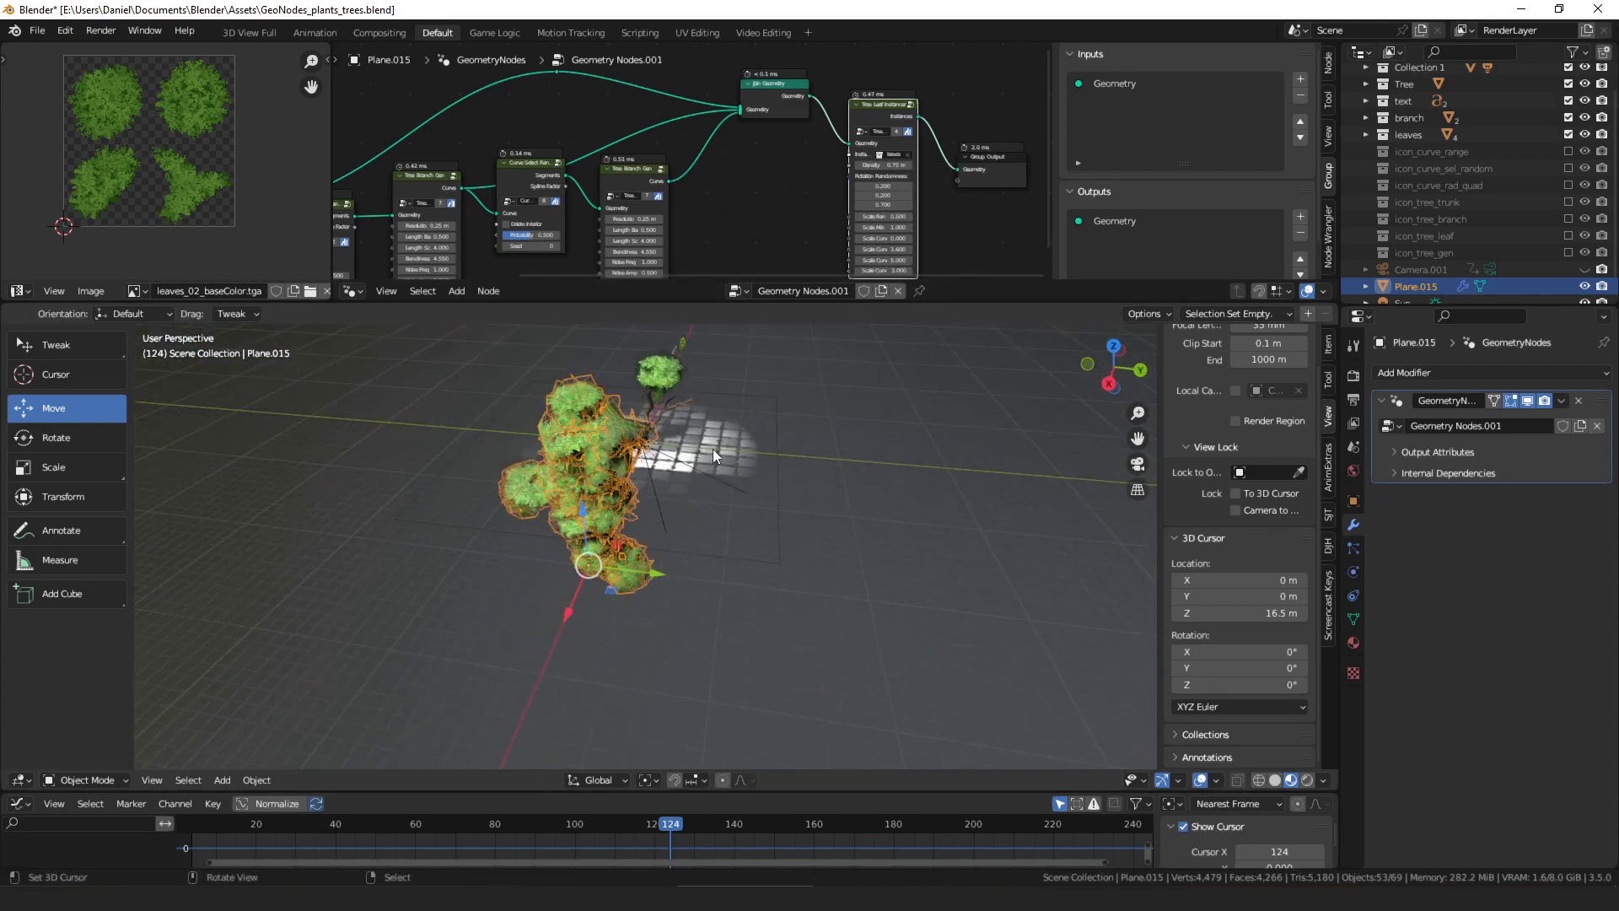
{"action": "scroll", "coordinate": [714, 449], "scroll_direction": "down", "scroll_amount": 1}
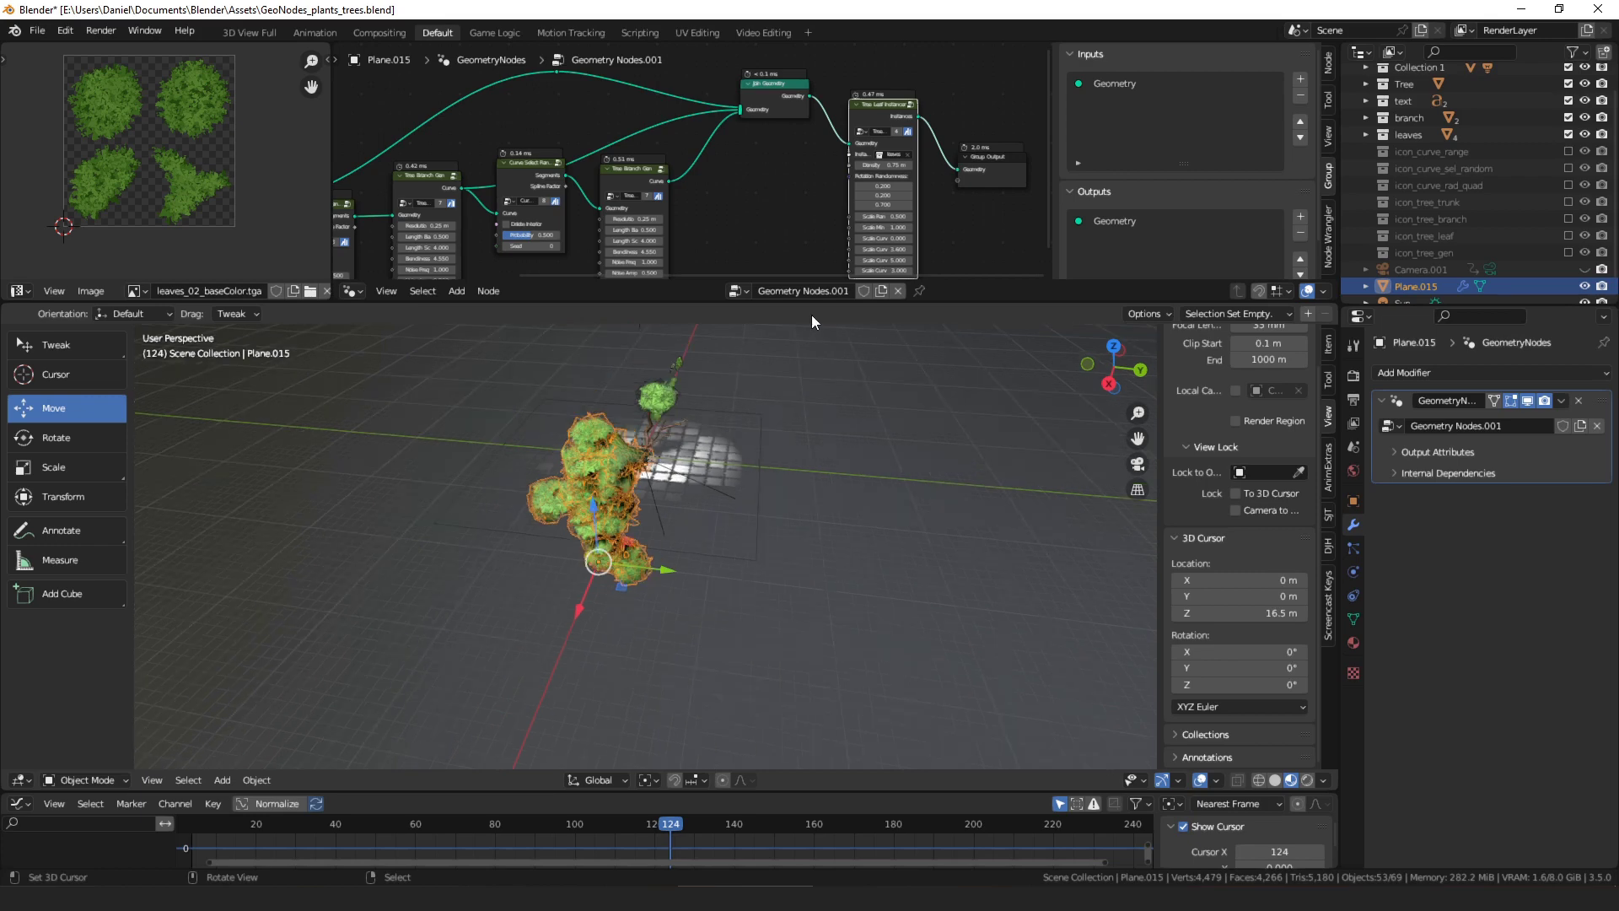
{"action": "scroll", "coordinate": [768, 150], "scroll_direction": "down", "scroll_amount": 5}
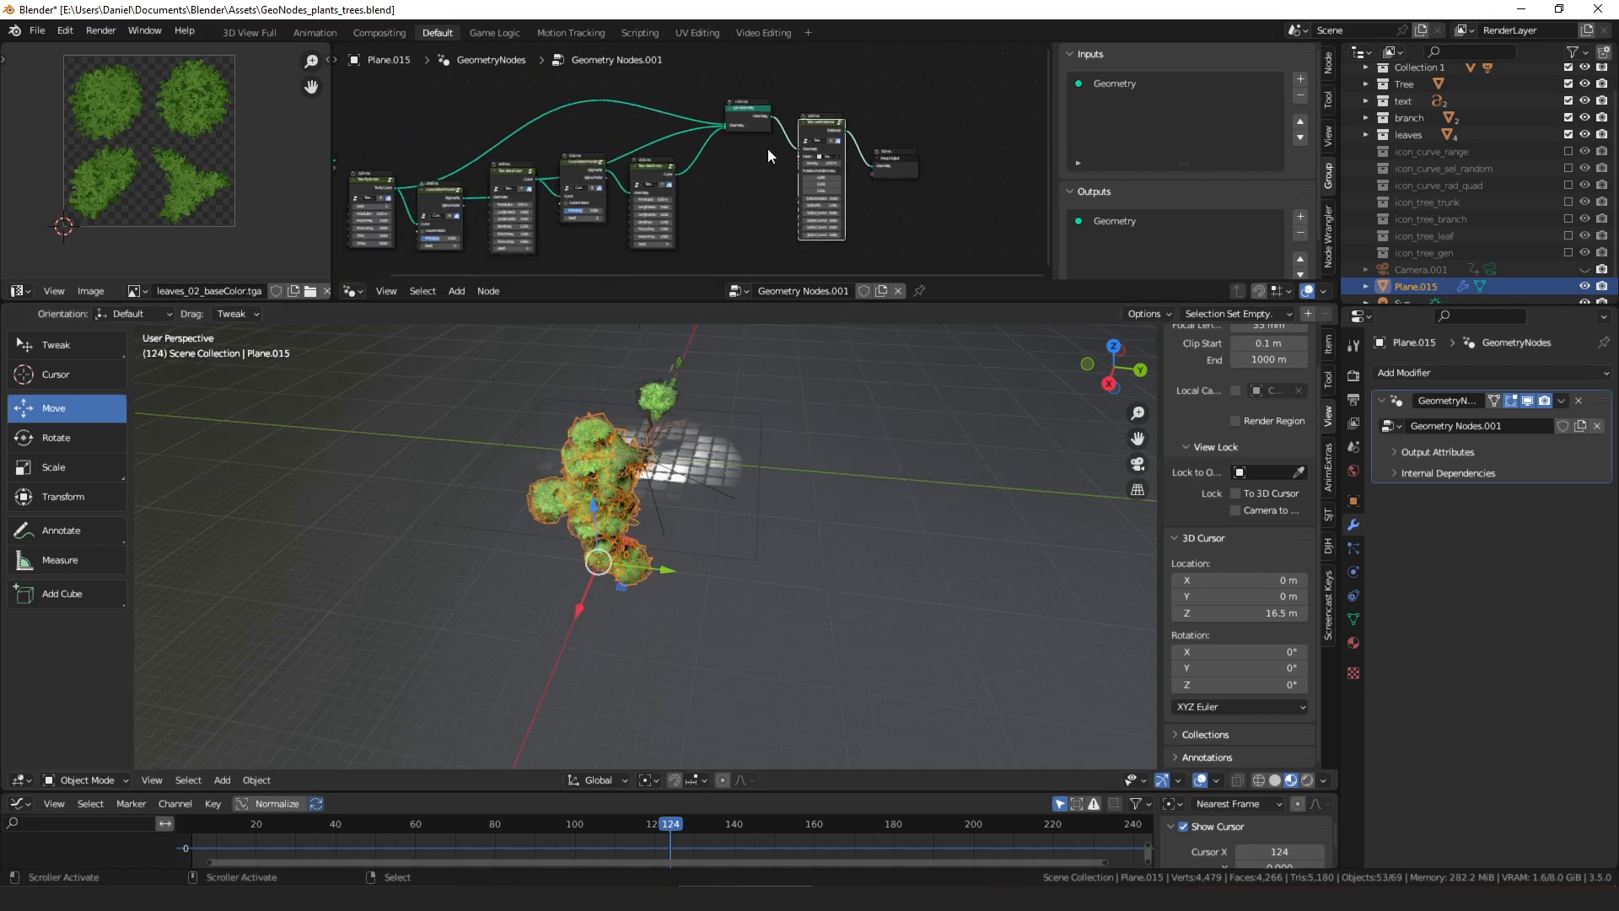
{"action": "middle_click_drag", "start_coordinate": [767, 148], "coordinate": [857, 134]}
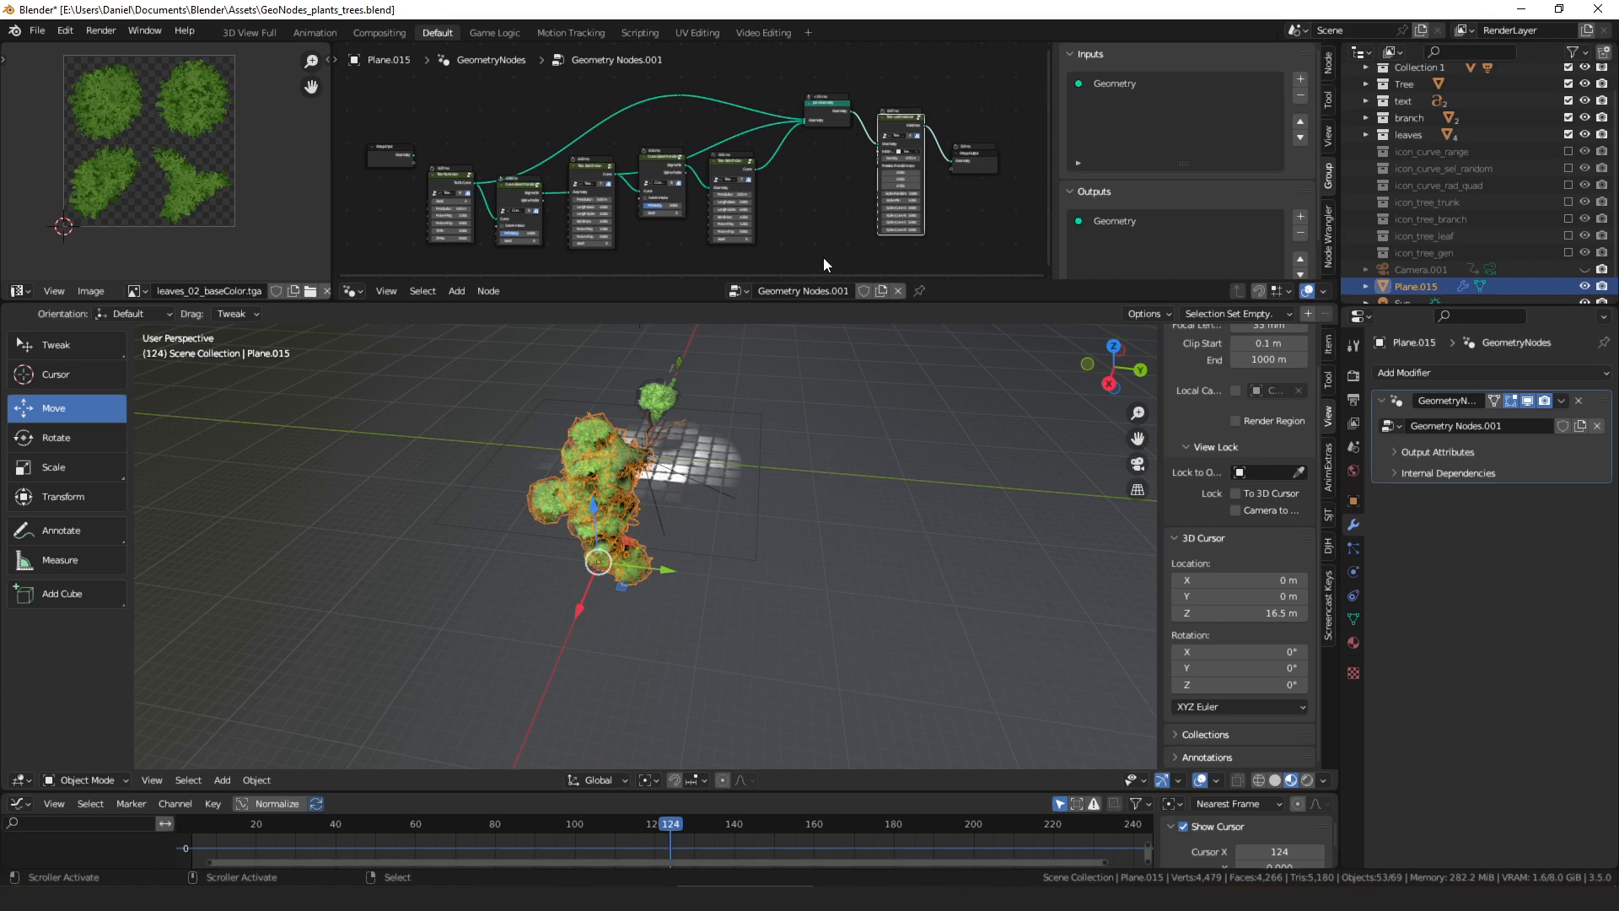
{"action": "middle_click_drag", "start_coordinate": [784, 354], "coordinate": [731, 405]}
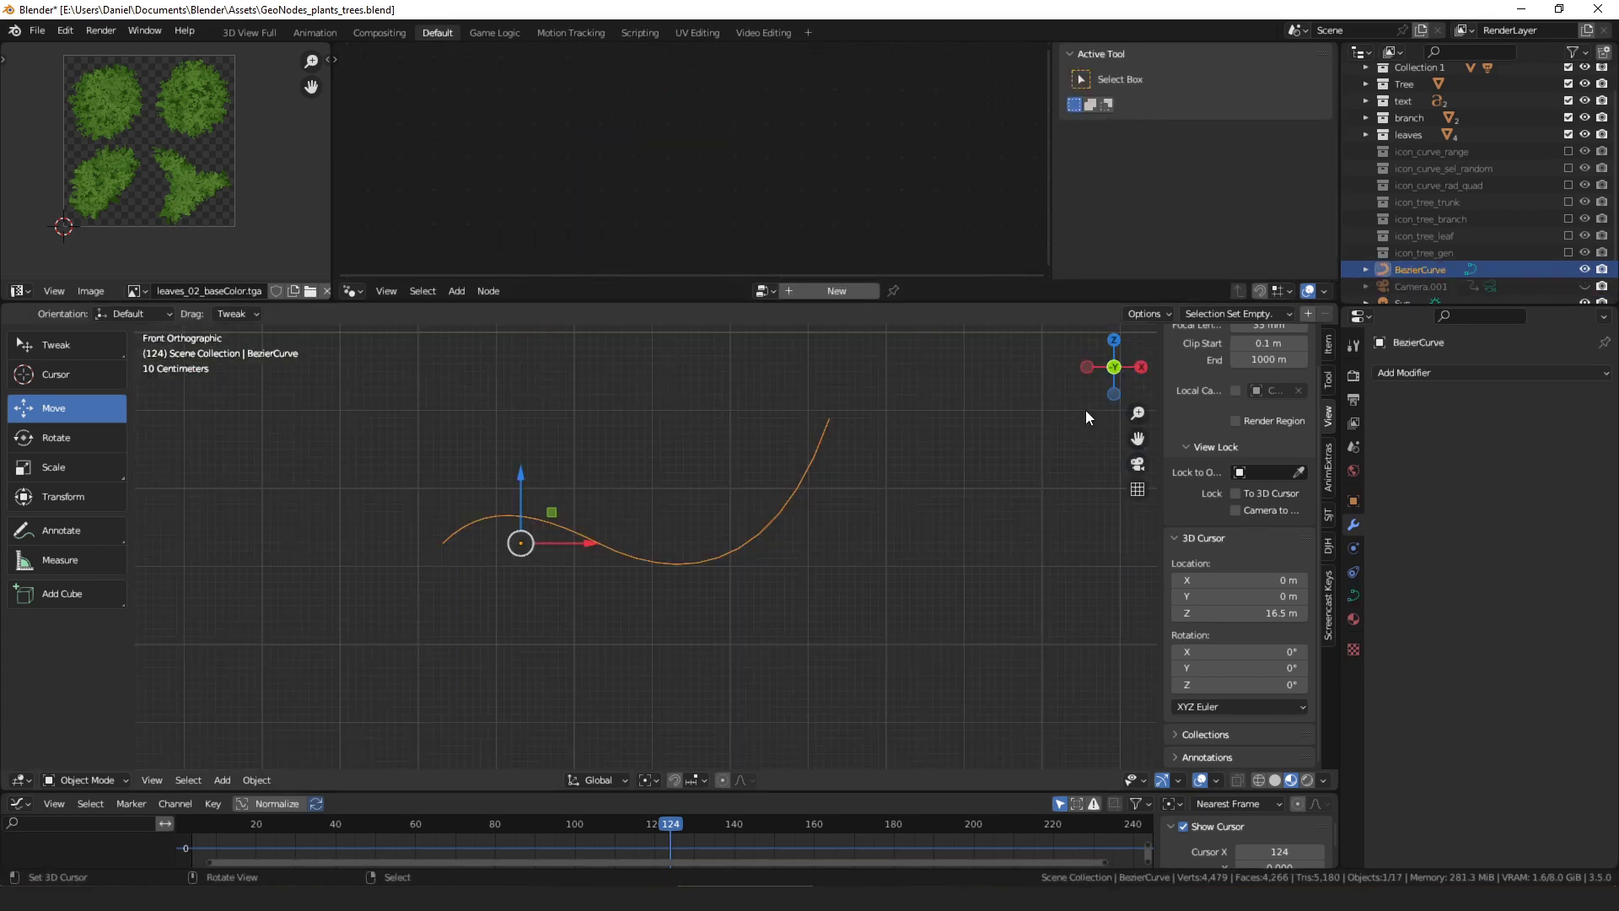
Add a Geometry Nodes modifier to the Bezier curve and assign it the Curve Quadratic Radius node group
{"action": "left_click", "coordinate": [1446, 373]}
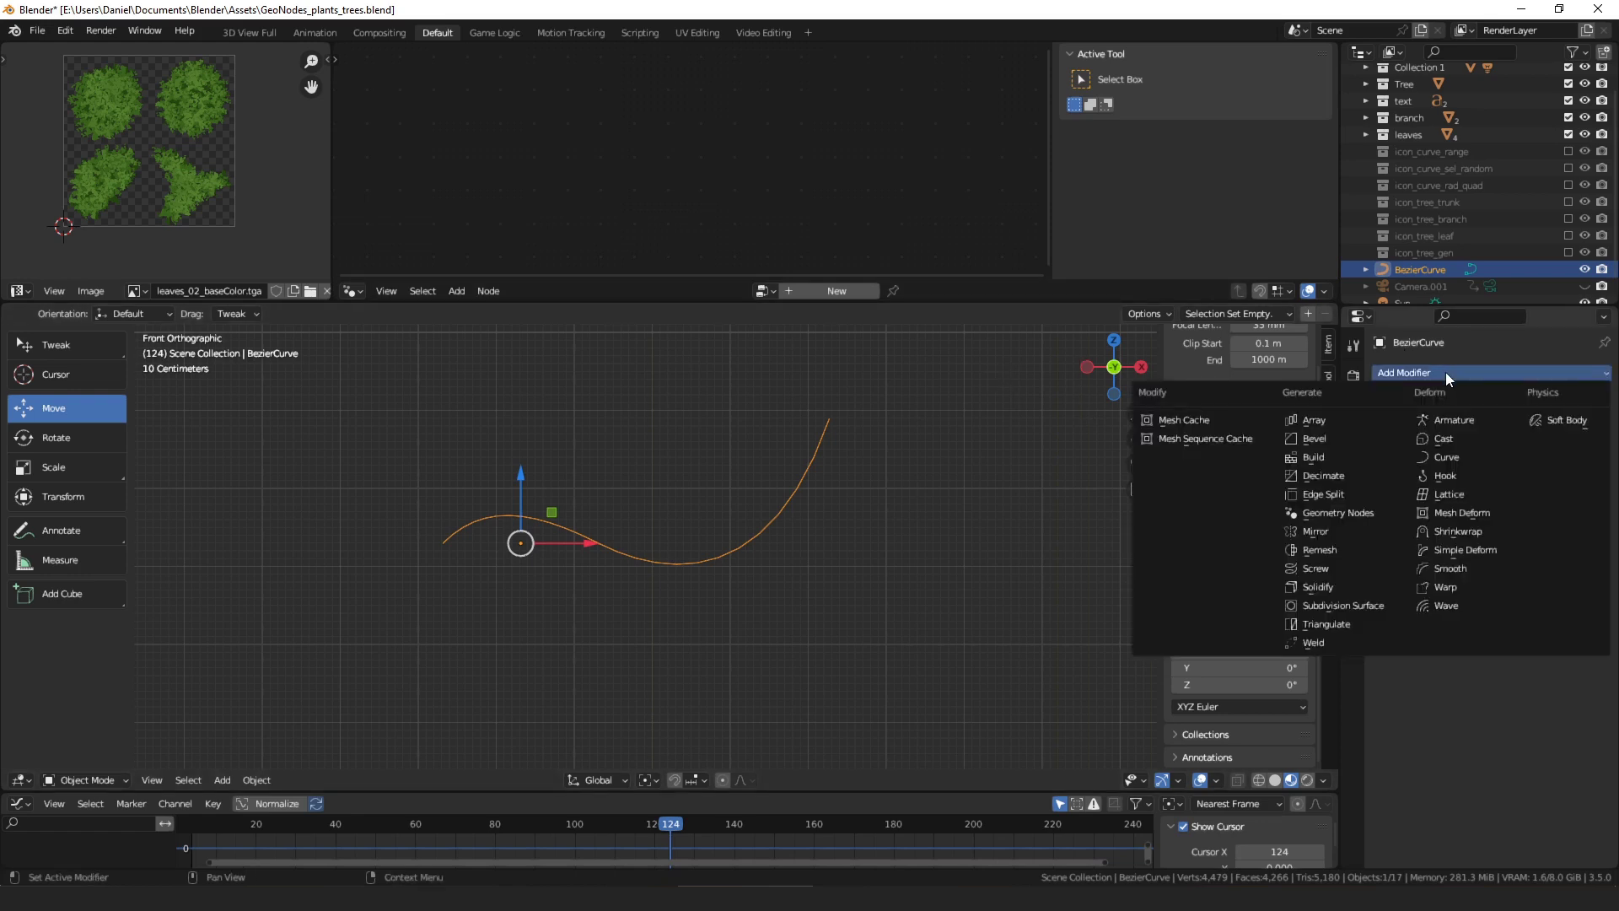
{"action": "left_click", "coordinate": [1337, 513]}
{"action": "left_click", "coordinate": [1388, 425]}
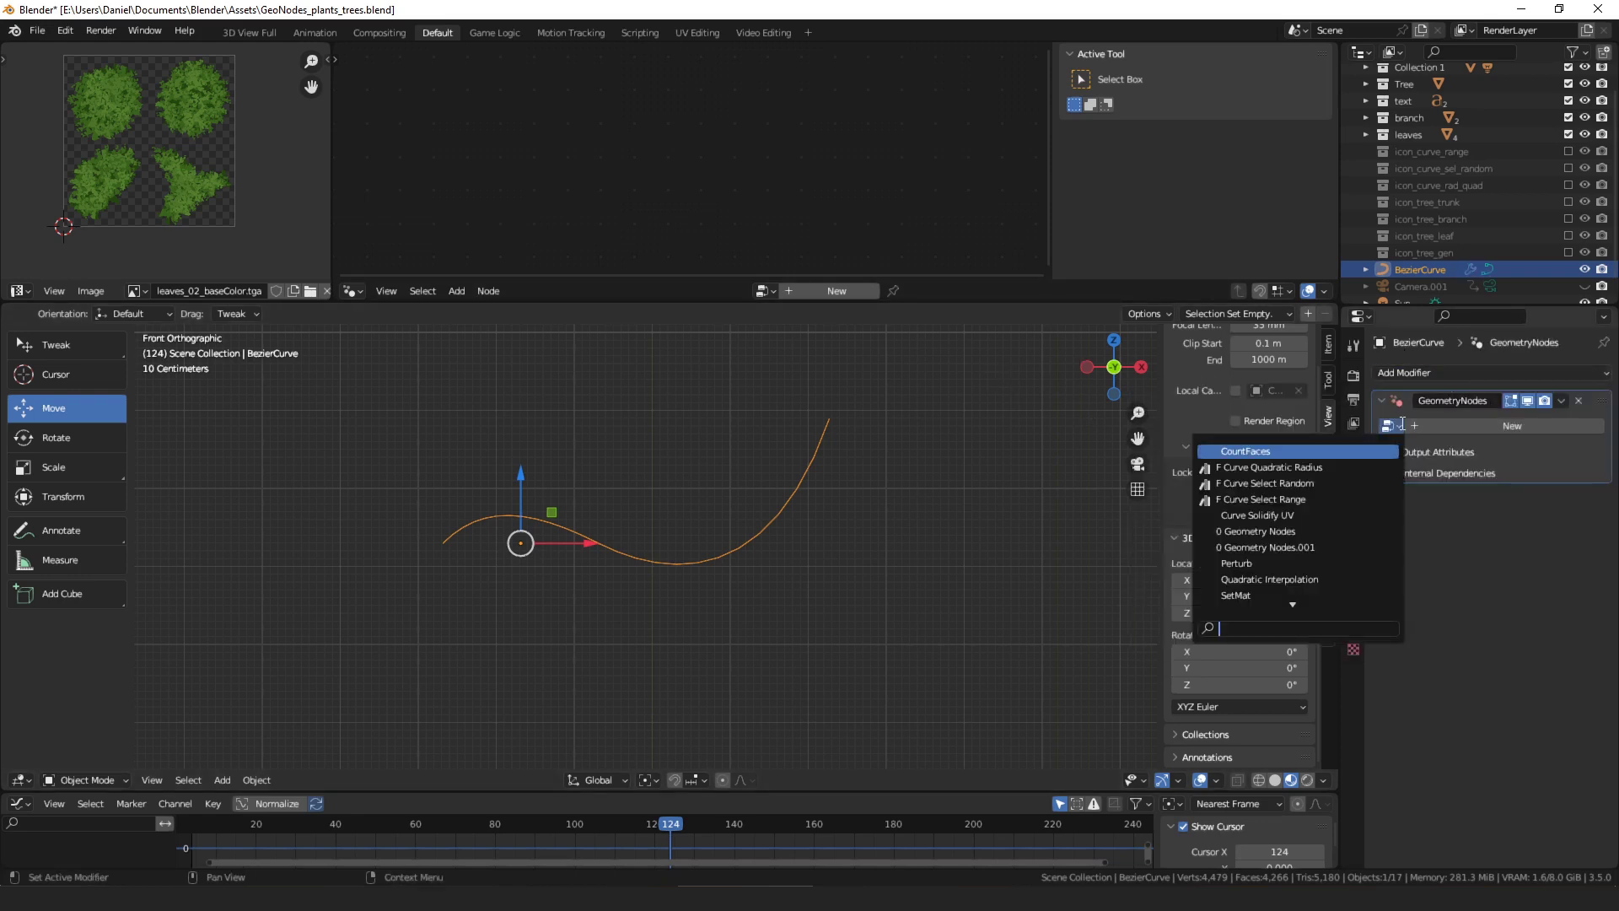
{"action": "type", "text": "quad"}
{"action": "key", "text": "Return"}
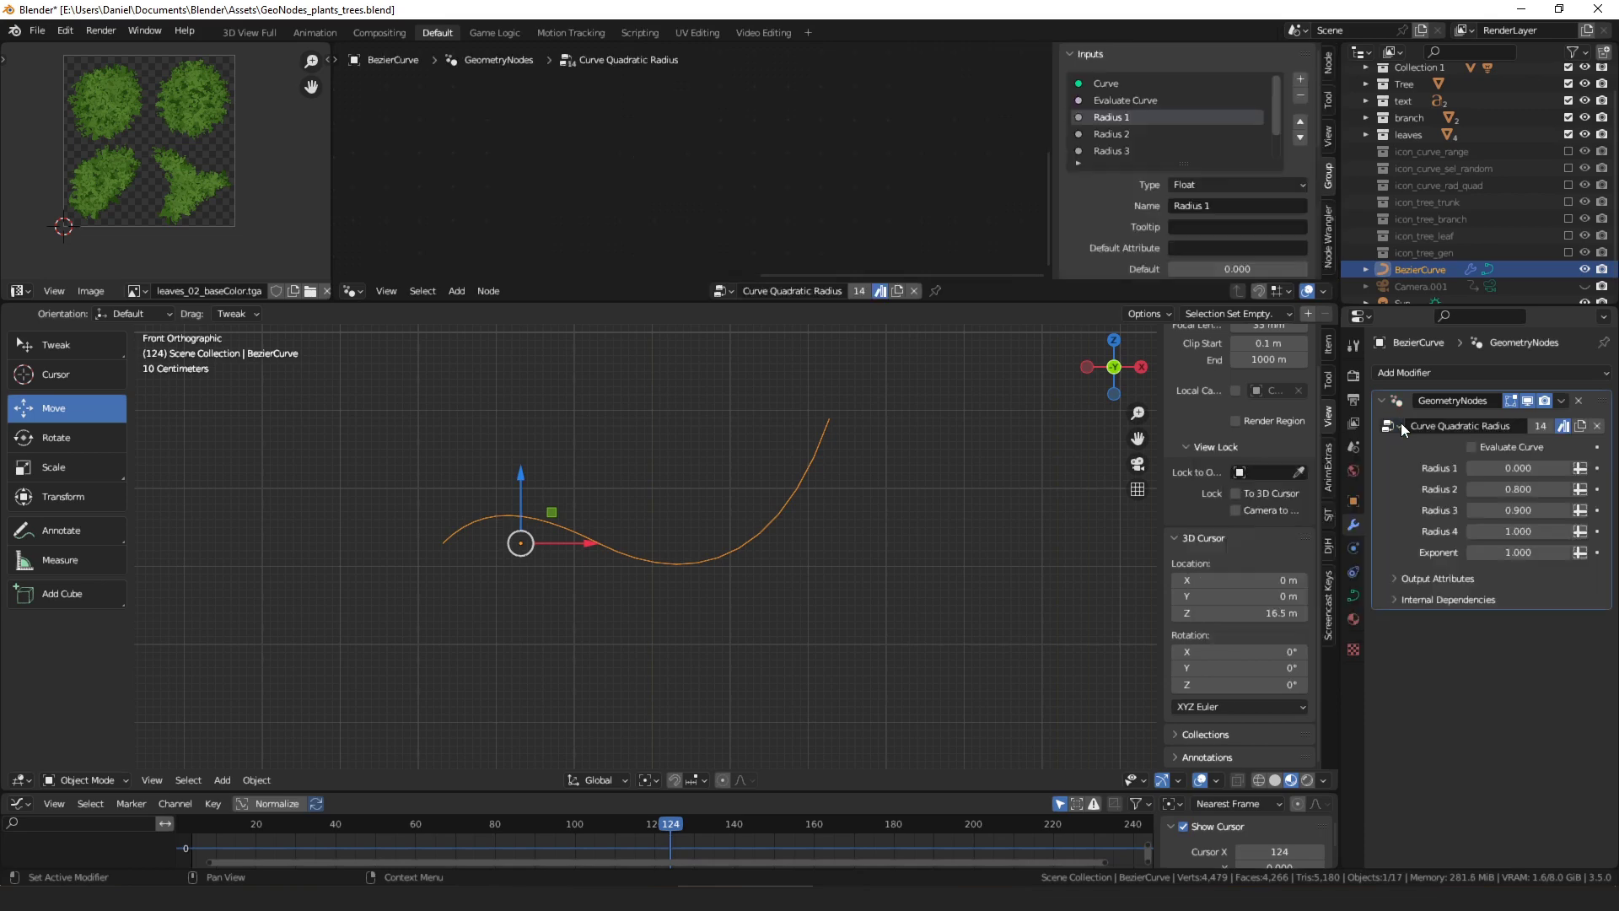
Add a second Geometry Nodes modifier to the Bezier curve with the Curve Solidify UV node group
{"action": "left_click", "coordinate": [1418, 373]}
{"action": "left_click", "coordinate": [1324, 510]}
{"action": "left_click", "coordinate": [1388, 647]}
{"action": "type", "text": "sol"}
{"action": "key", "text": "Return"}
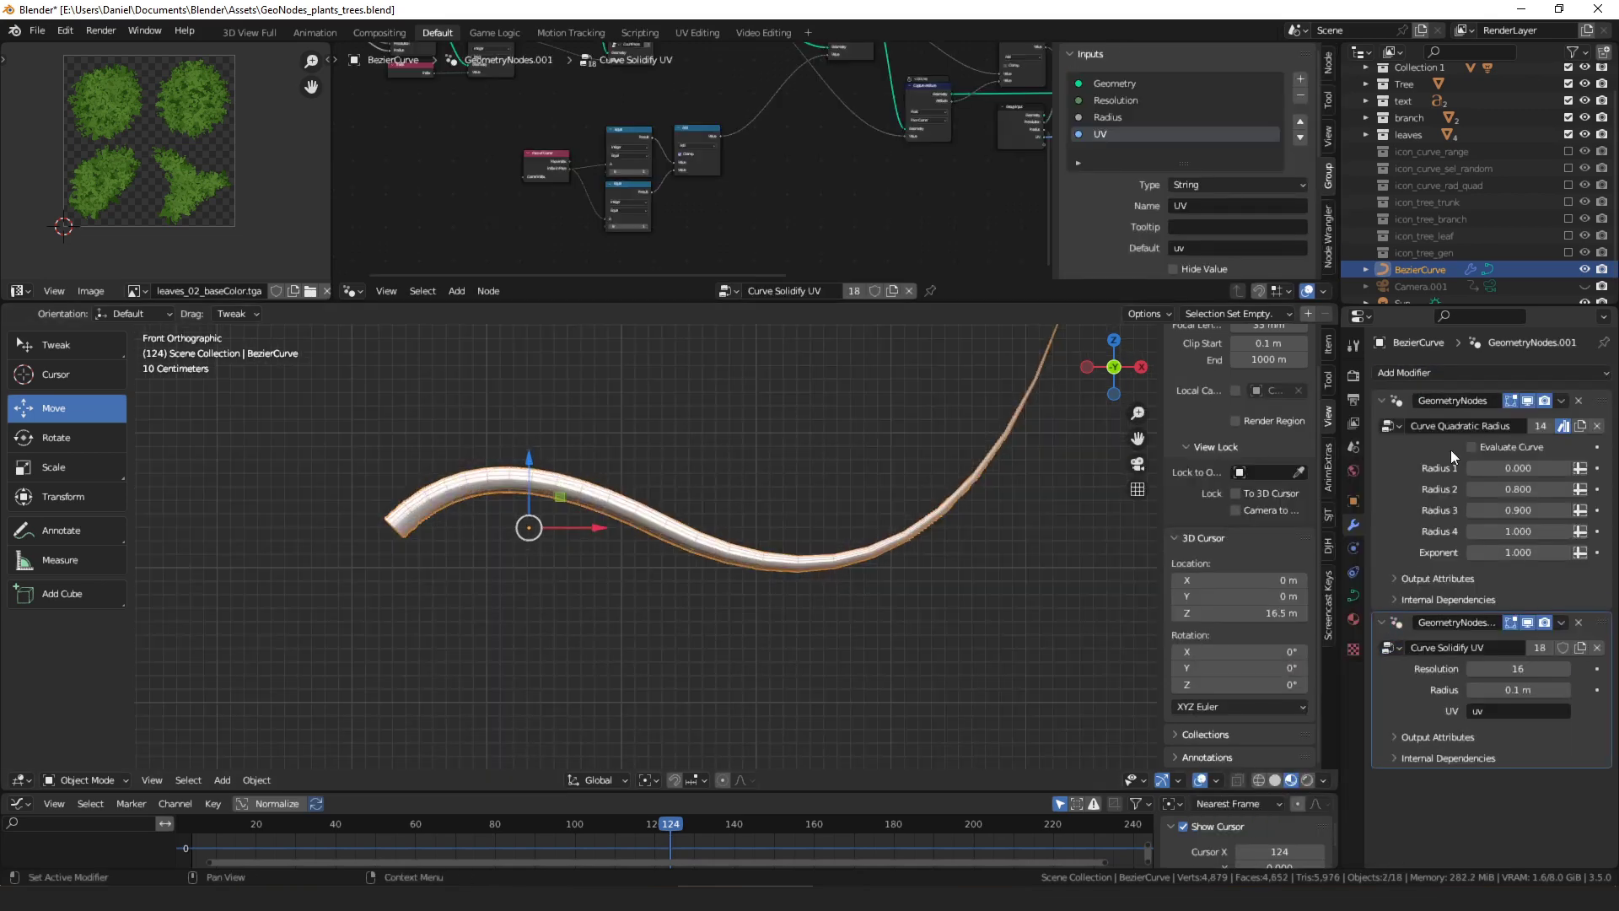
{"action": "scroll", "coordinate": [887, 454], "scroll_direction": "down", "scroll_amount": 2}
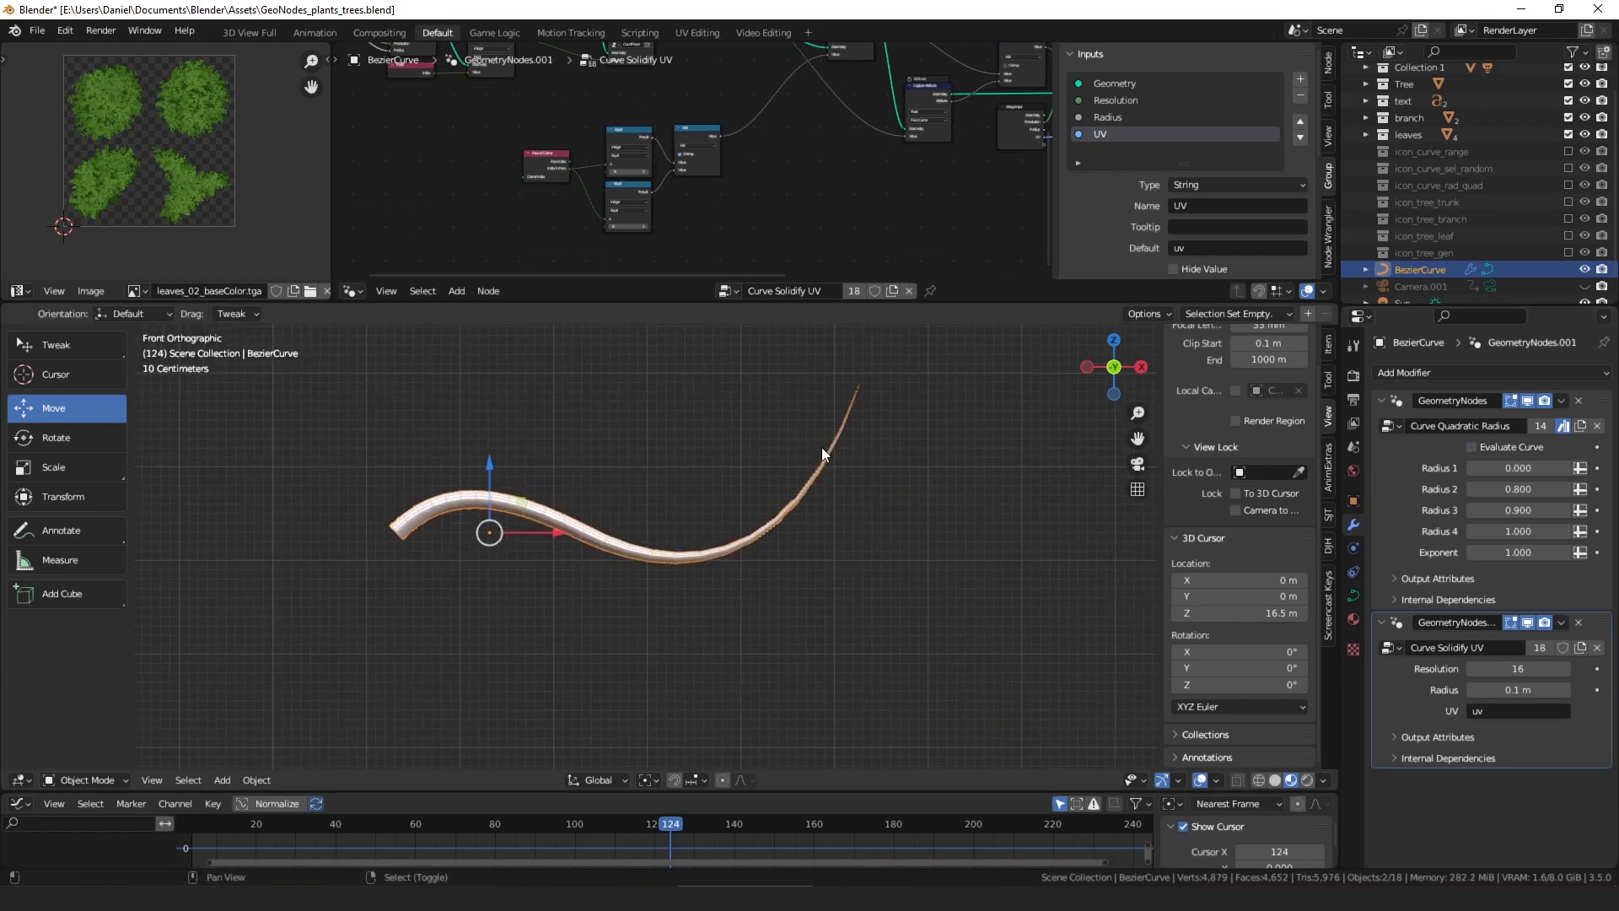
{"action": "key", "text": "Tab"}
{"action": "left_click", "coordinate": [395, 533]}
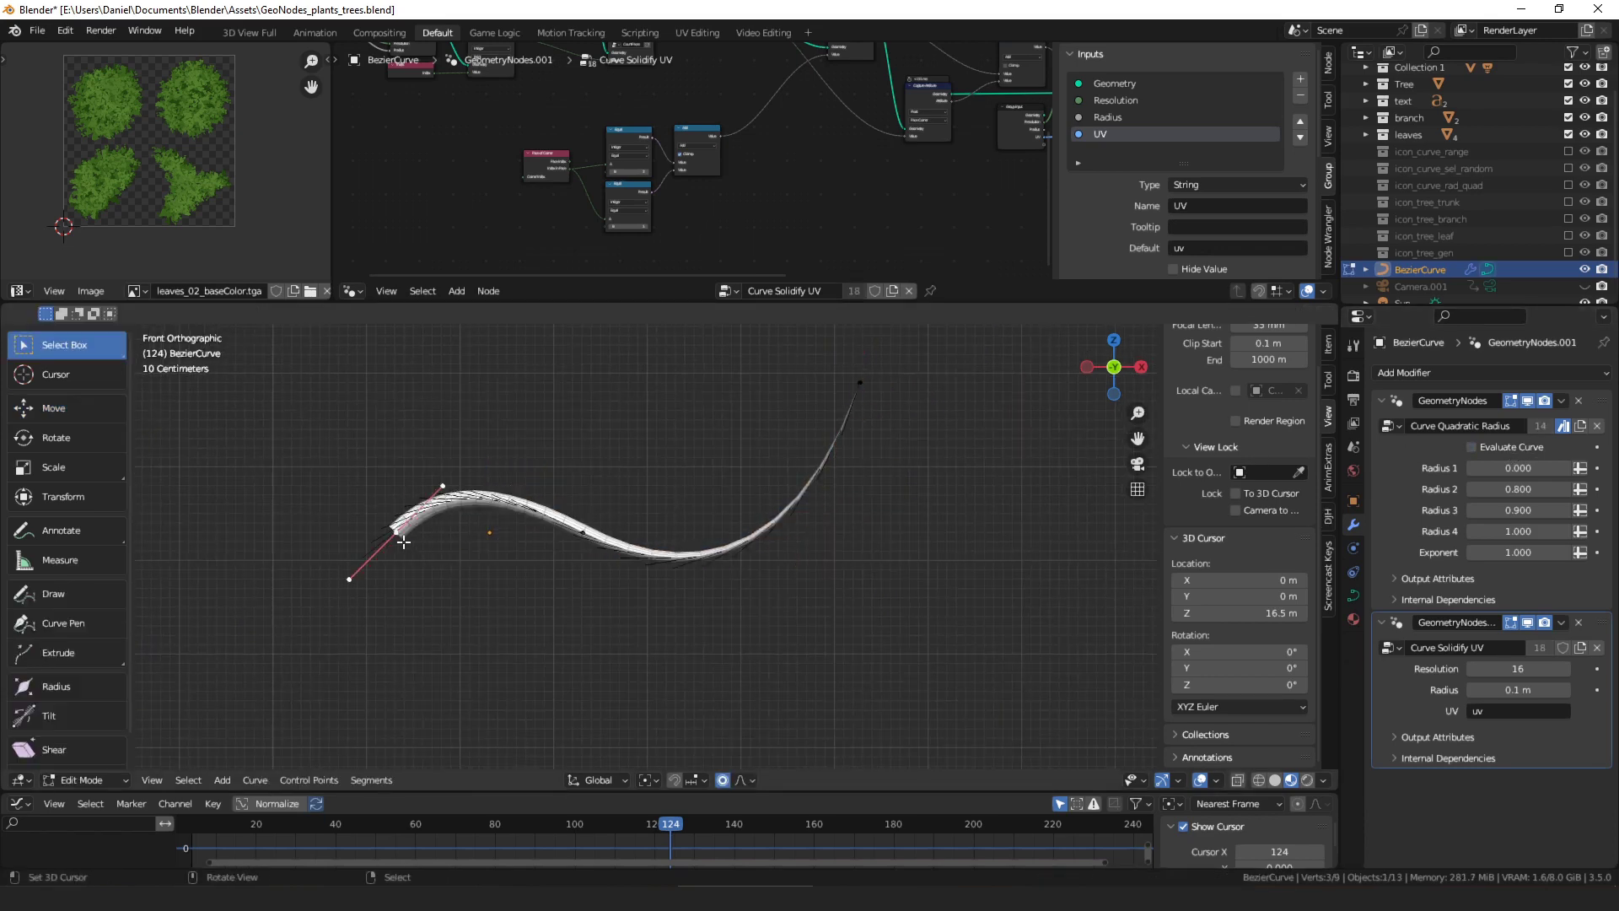
{"action": "key", "text": "s"}
{"action": "right_click", "coordinate": [498, 569]}
{"action": "key", "text": "Tab"}
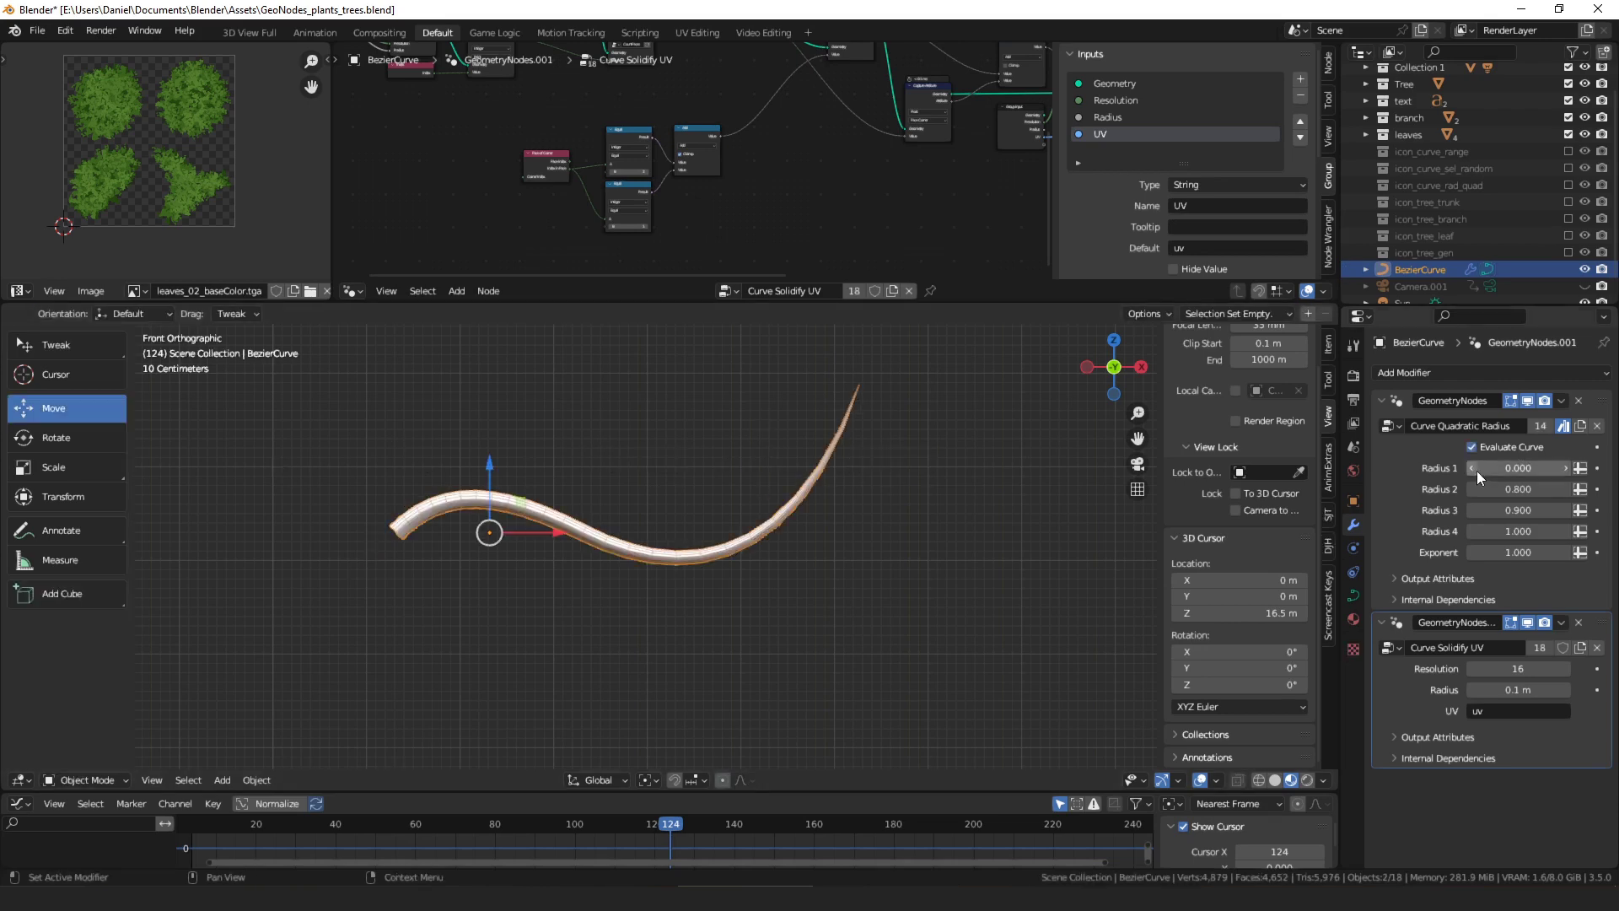
Enable Evaluate Curve in the Curve Quadratic Radius modifier and check the curve's control points in Edit Mode
{"action": "left_click", "coordinate": [1472, 447]}
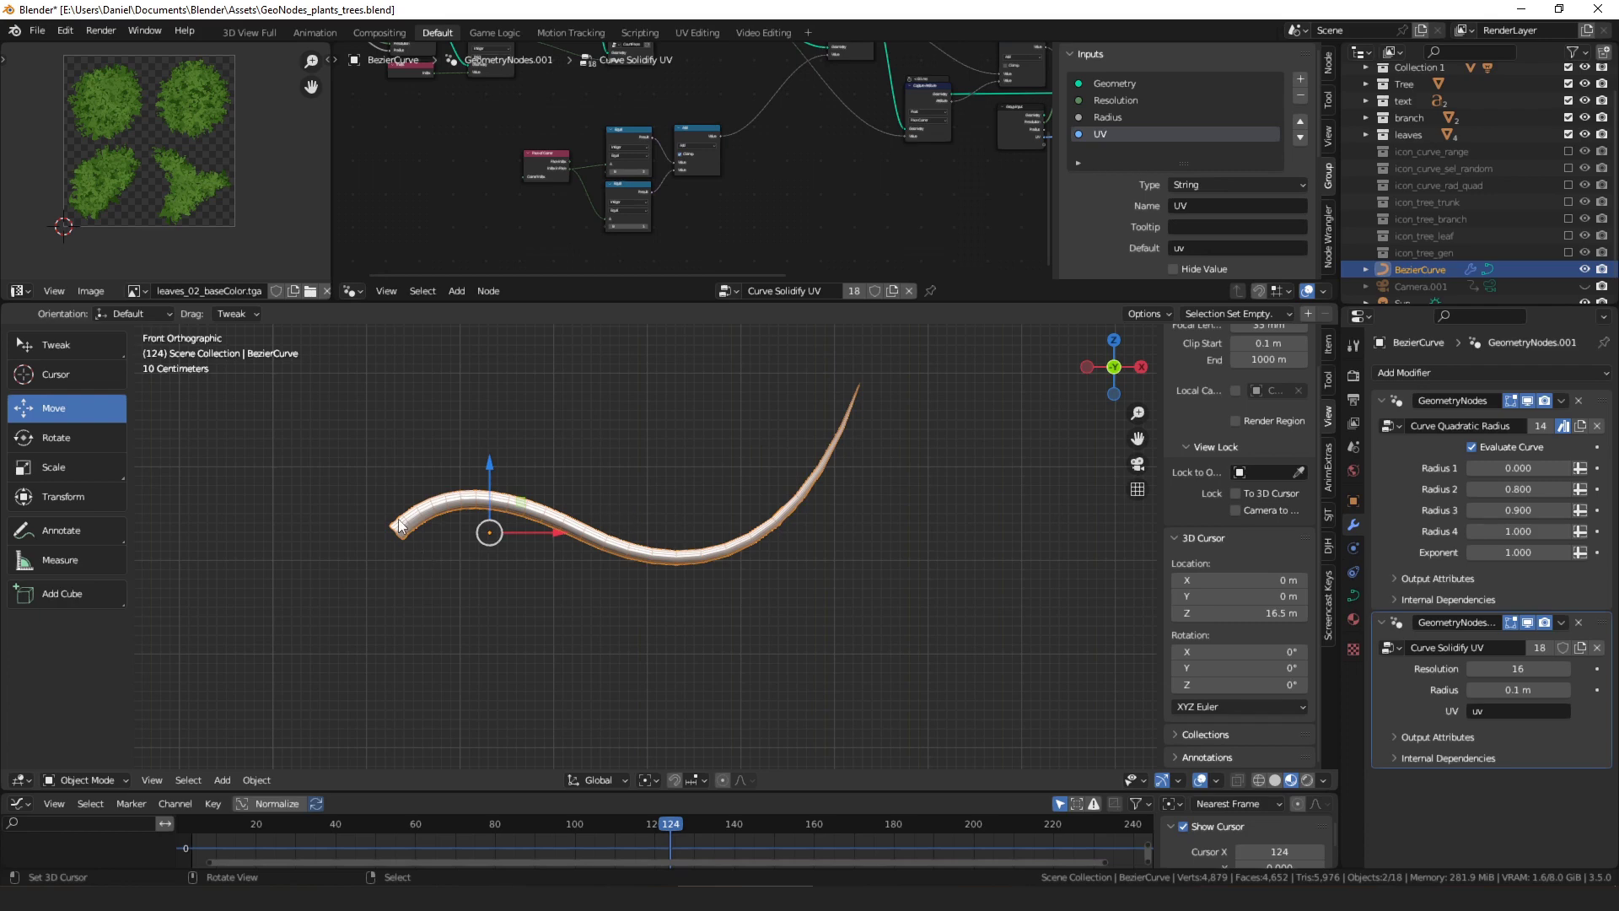
{"action": "key", "text": "ctrl+Tab"}
{"action": "left_click", "coordinate": [899, 526]}
{"action": "right_click", "coordinate": [405, 537]}
{"action": "right_click", "coordinate": [574, 534]}
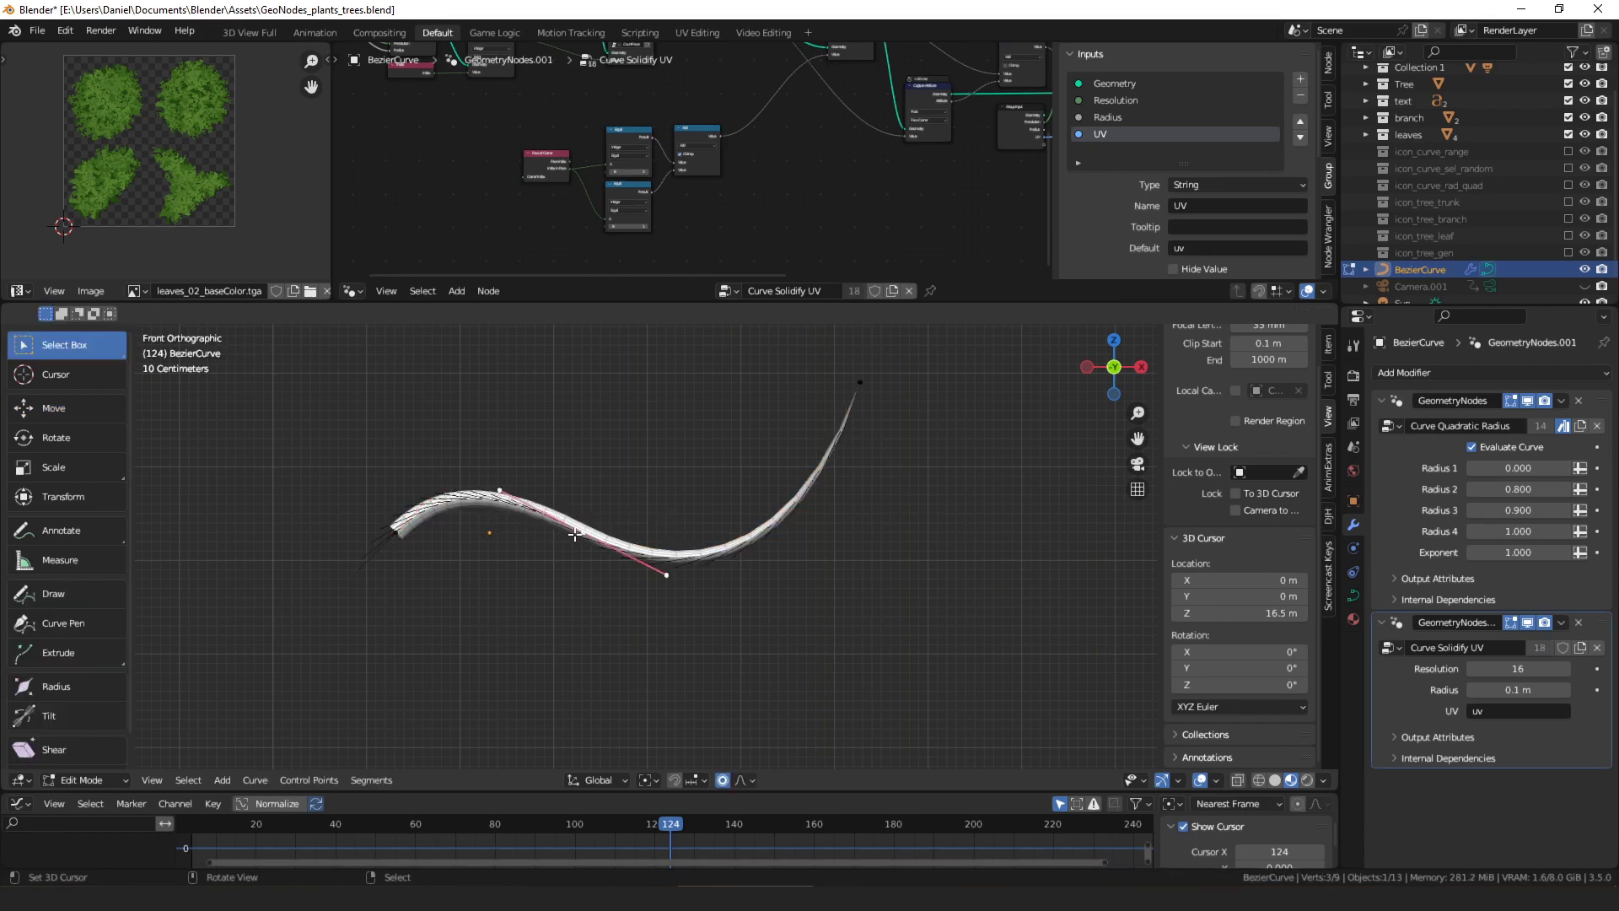
{"action": "right_click", "coordinate": [879, 411]}
{"action": "key", "text": "g"}
{"action": "left_click", "coordinate": [892, 397]}
{"action": "key", "text": "ctrl+Tab"}
{"action": "left_click", "coordinate": [738, 441]}
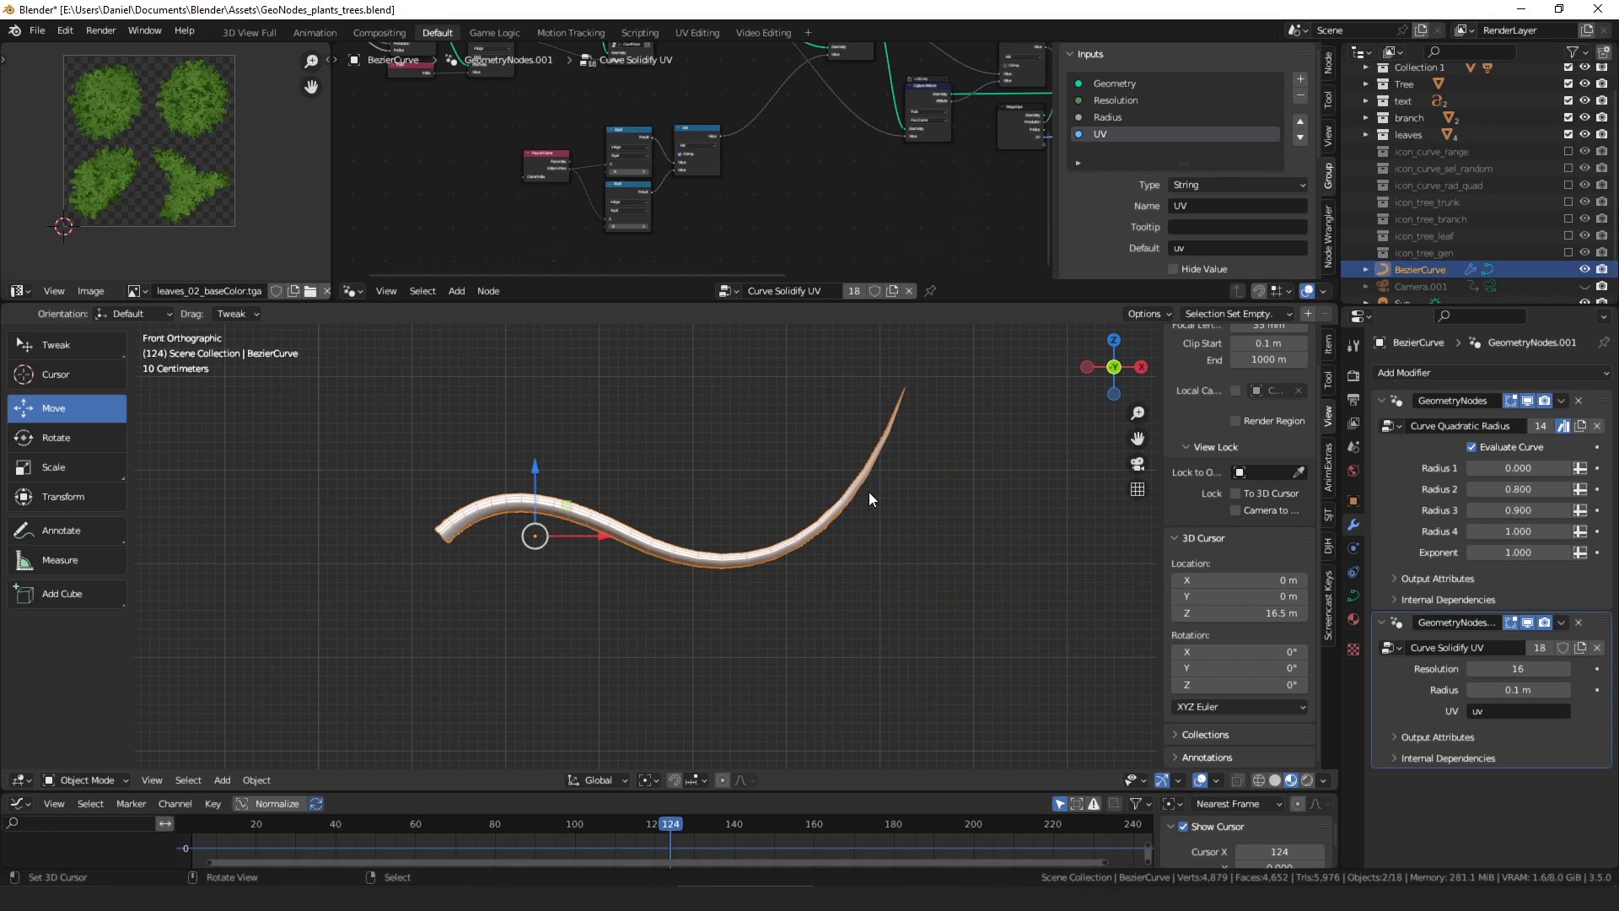
Circle the curve's start, end and two evenly spaced points between them with annotation strokes
{"action": "scroll", "coordinate": [864, 483], "scroll_direction": "up", "scroll_amount": 2}
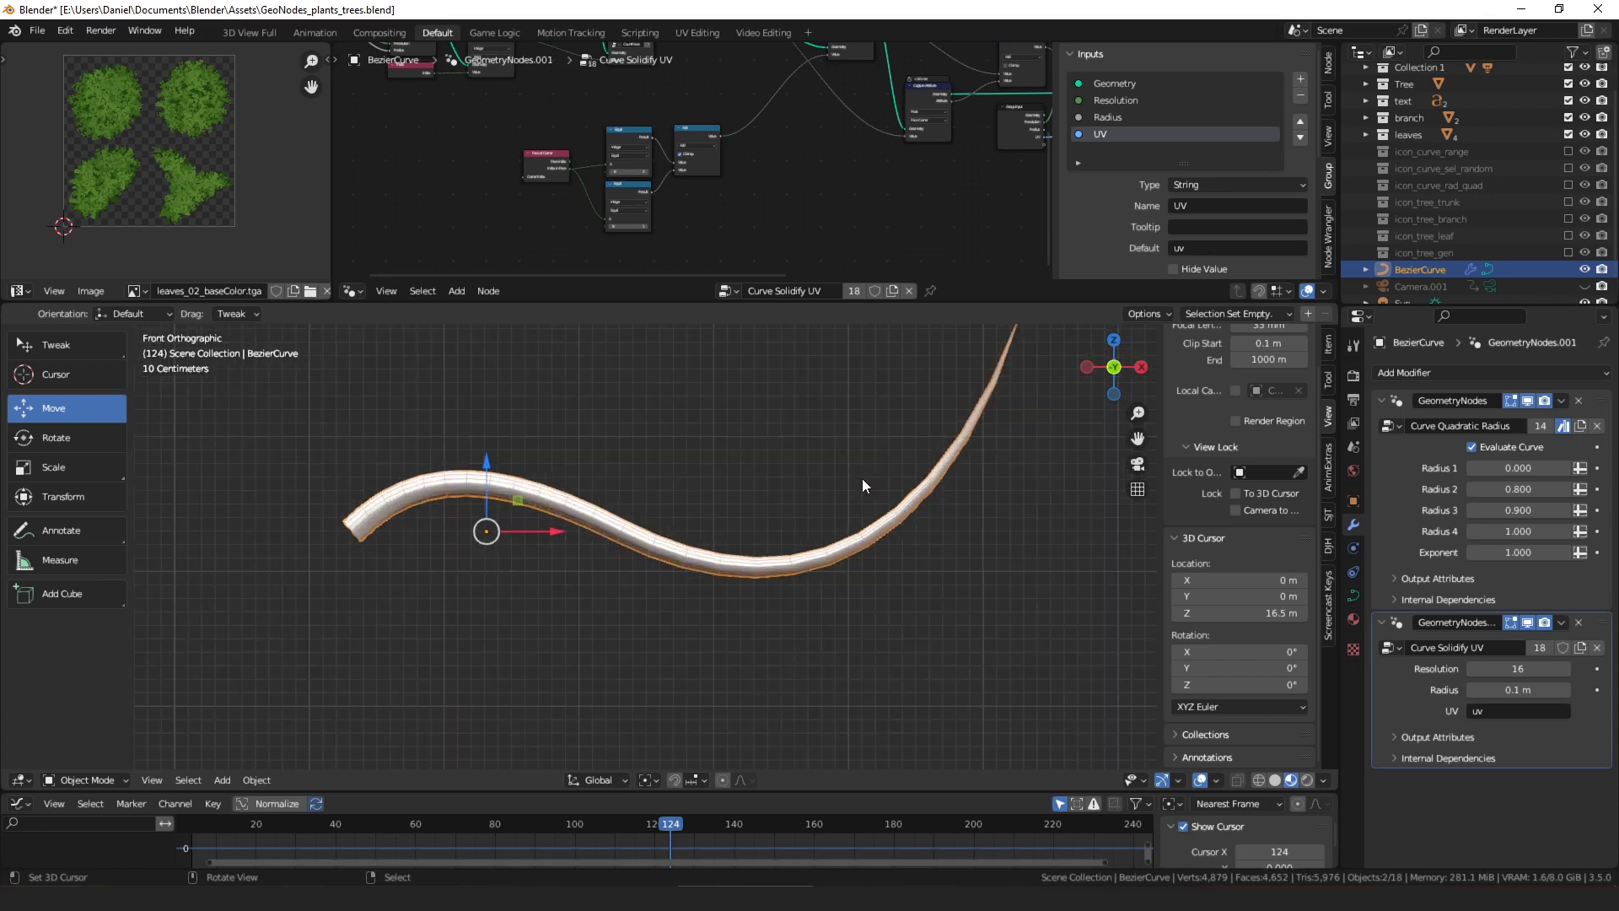
{"action": "middle_click_drag", "start_coordinate": [868, 479], "coordinate": [818, 529], "text": "shift"}
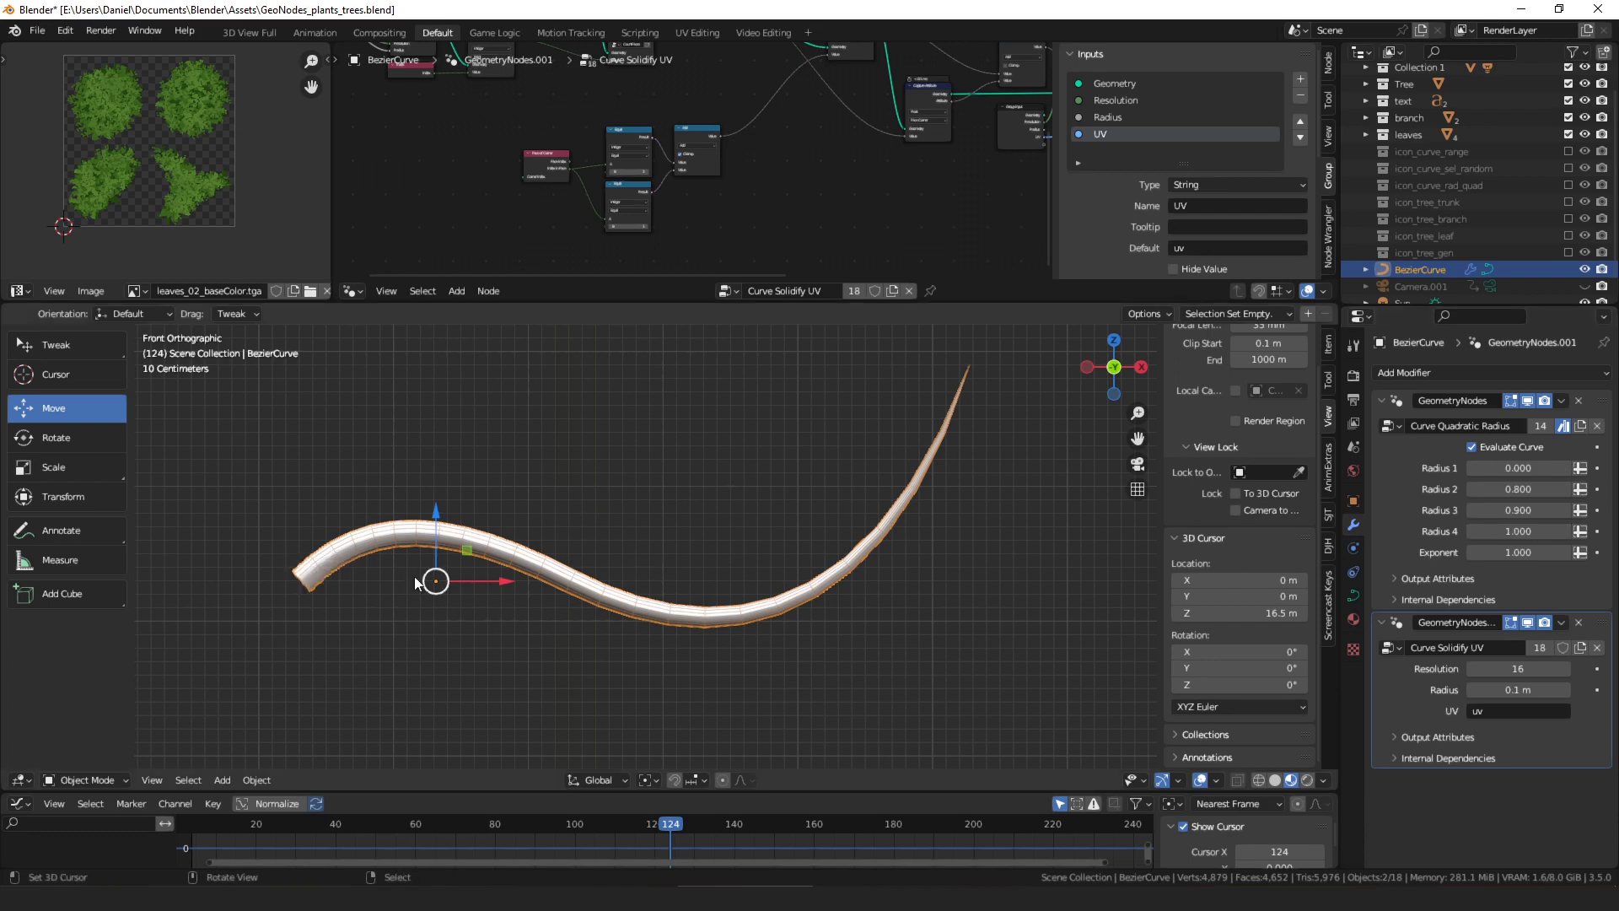
{"action": "mouse_move", "coordinate": [300, 594]}
{"action": "left_mouse_down"}
{"action": "mouse_move", "coordinate": [324, 552]}
{"action": "mouse_move", "coordinate": [282, 601]}
{"action": "mouse_move", "coordinate": [314, 556]}
{"action": "left_mouse_up"}
{"action": "mouse_move", "coordinate": [596, 602]}
{"action": "left_mouse_down"}
{"action": "mouse_move", "coordinate": [592, 552]}
{"action": "mouse_move", "coordinate": [601, 609]}
{"action": "left_mouse_up"}
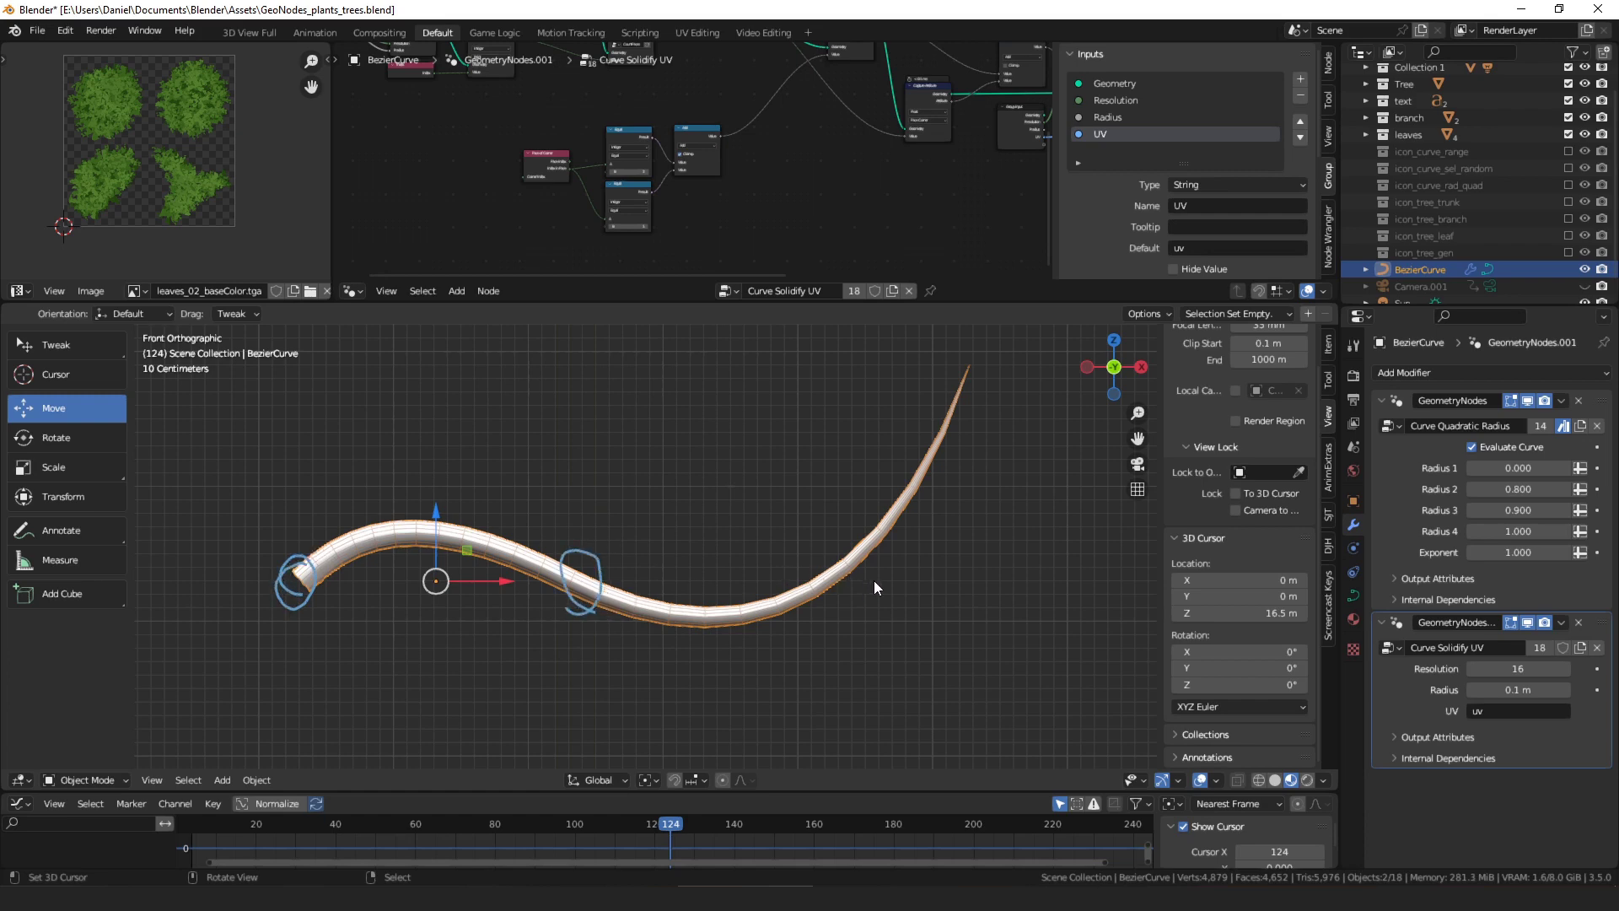
{"action": "left_click_drag", "start_coordinate": [828, 567], "coordinate": [872, 585]}
{"action": "mouse_move", "coordinate": [996, 382]}
{"action": "left_mouse_down"}
{"action": "mouse_move", "coordinate": [950, 348]}
{"action": "mouse_move", "coordinate": [988, 388]}
{"action": "left_mouse_up"}
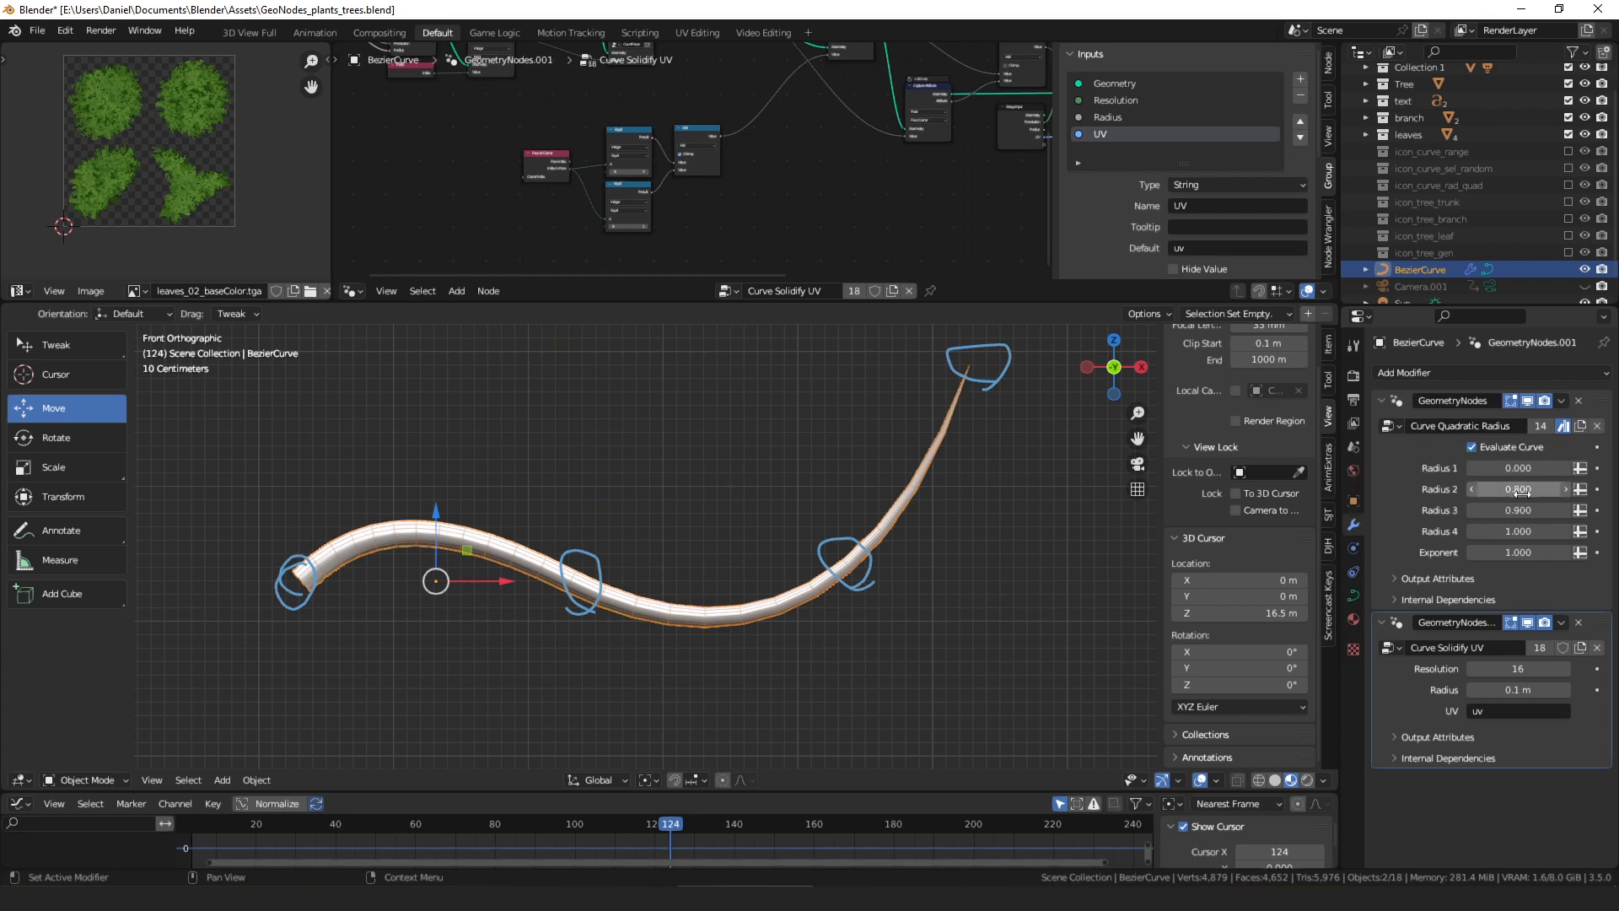
Adjust the Curve Quadratic Radius values to give the curve a uniform thickness and collapse both modifiers
{"action": "mouse_move", "coordinate": [1512, 509]}
{"action": "left_mouse_down"}
{"action": "mouse_move", "coordinate": [1589, 510]}
{"action": "mouse_move", "coordinate": [1484, 490]}
{"action": "mouse_move", "coordinate": [1555, 489]}
{"action": "mouse_move", "coordinate": [1488, 531]}
{"action": "left_mouse_up"}
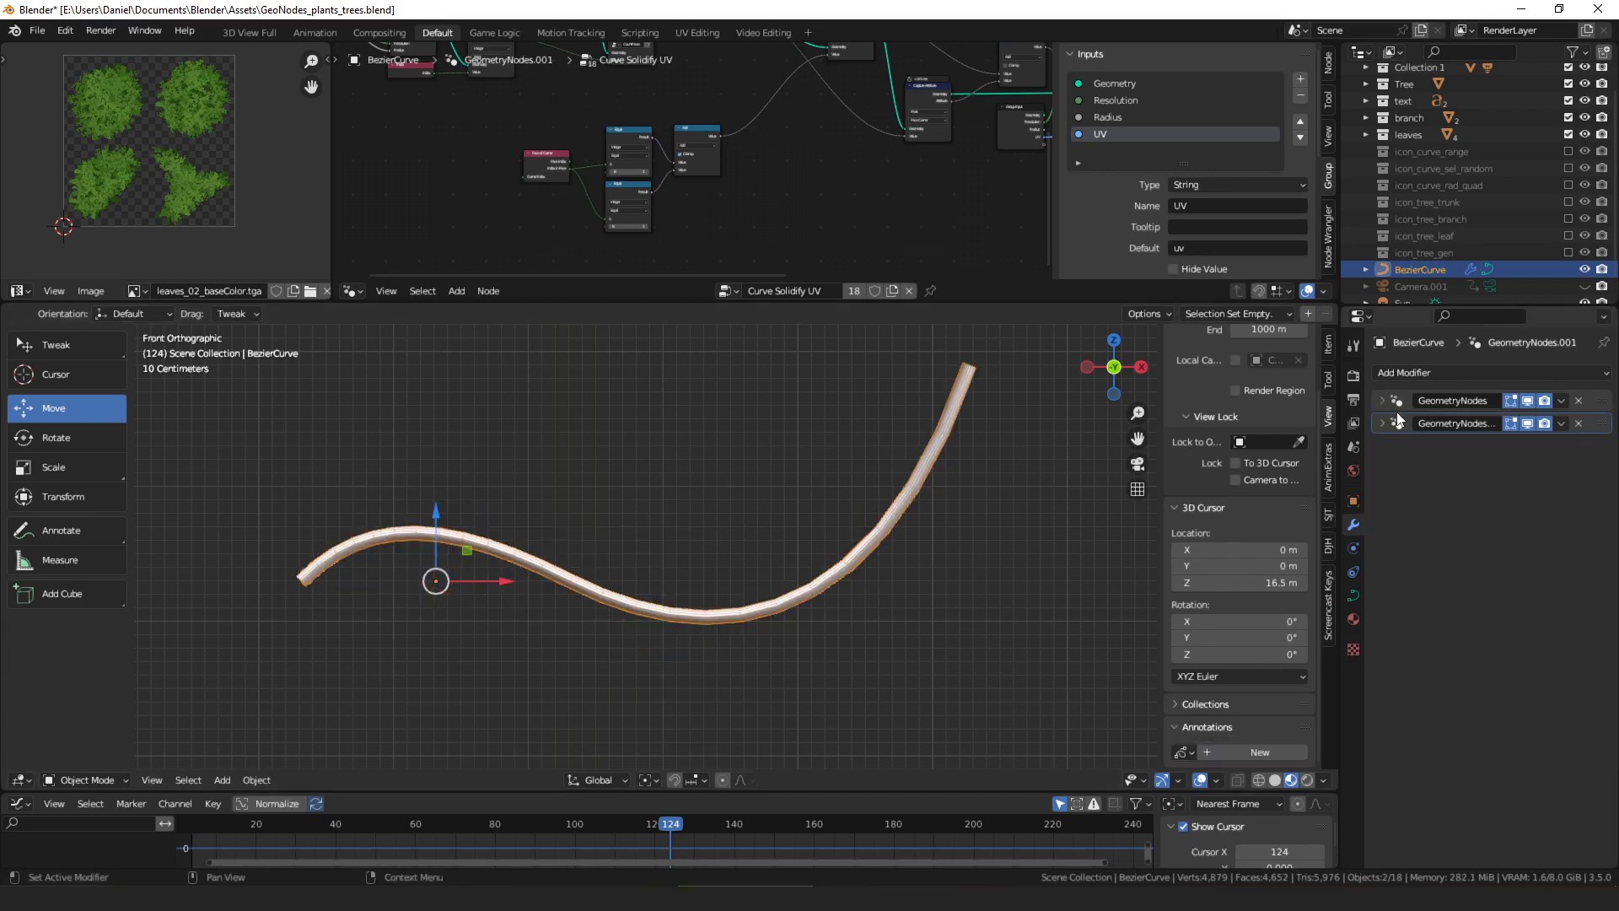
Add a Geometry Nodes modifier with the Curve Select Random node group and move it above the Curve Solidify UV modifier
{"action": "left_click", "coordinate": [1414, 375]}
{"action": "left_click", "coordinate": [1342, 513]}
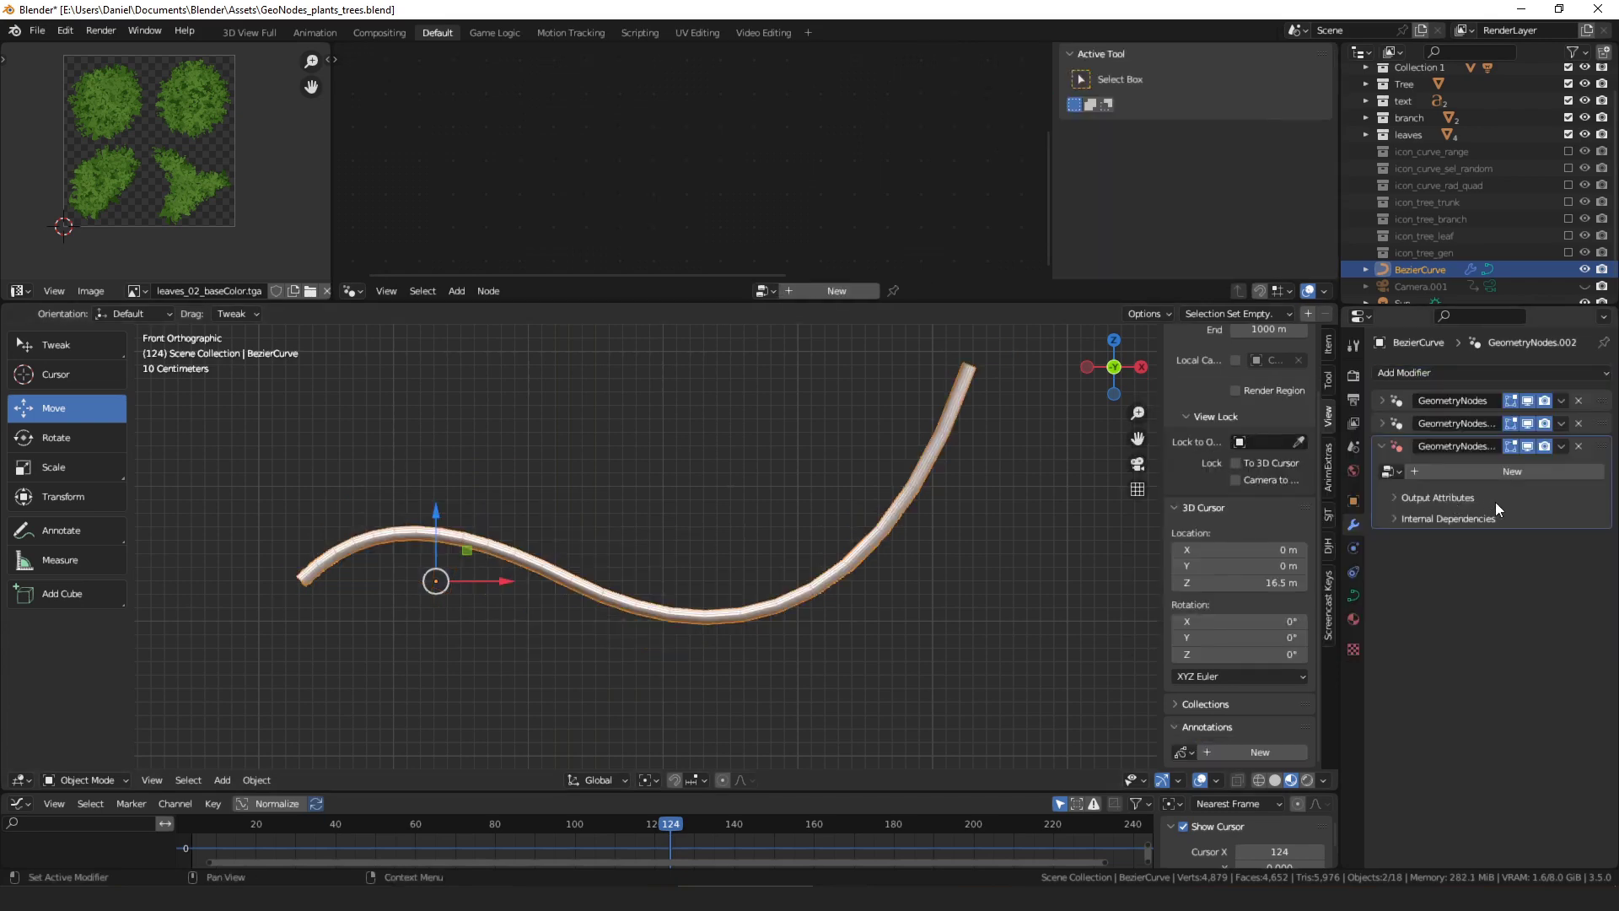
{"action": "left_click", "coordinate": [1389, 471]}
{"action": "type", "text": "selec"}
{"action": "key", "text": "Down"}
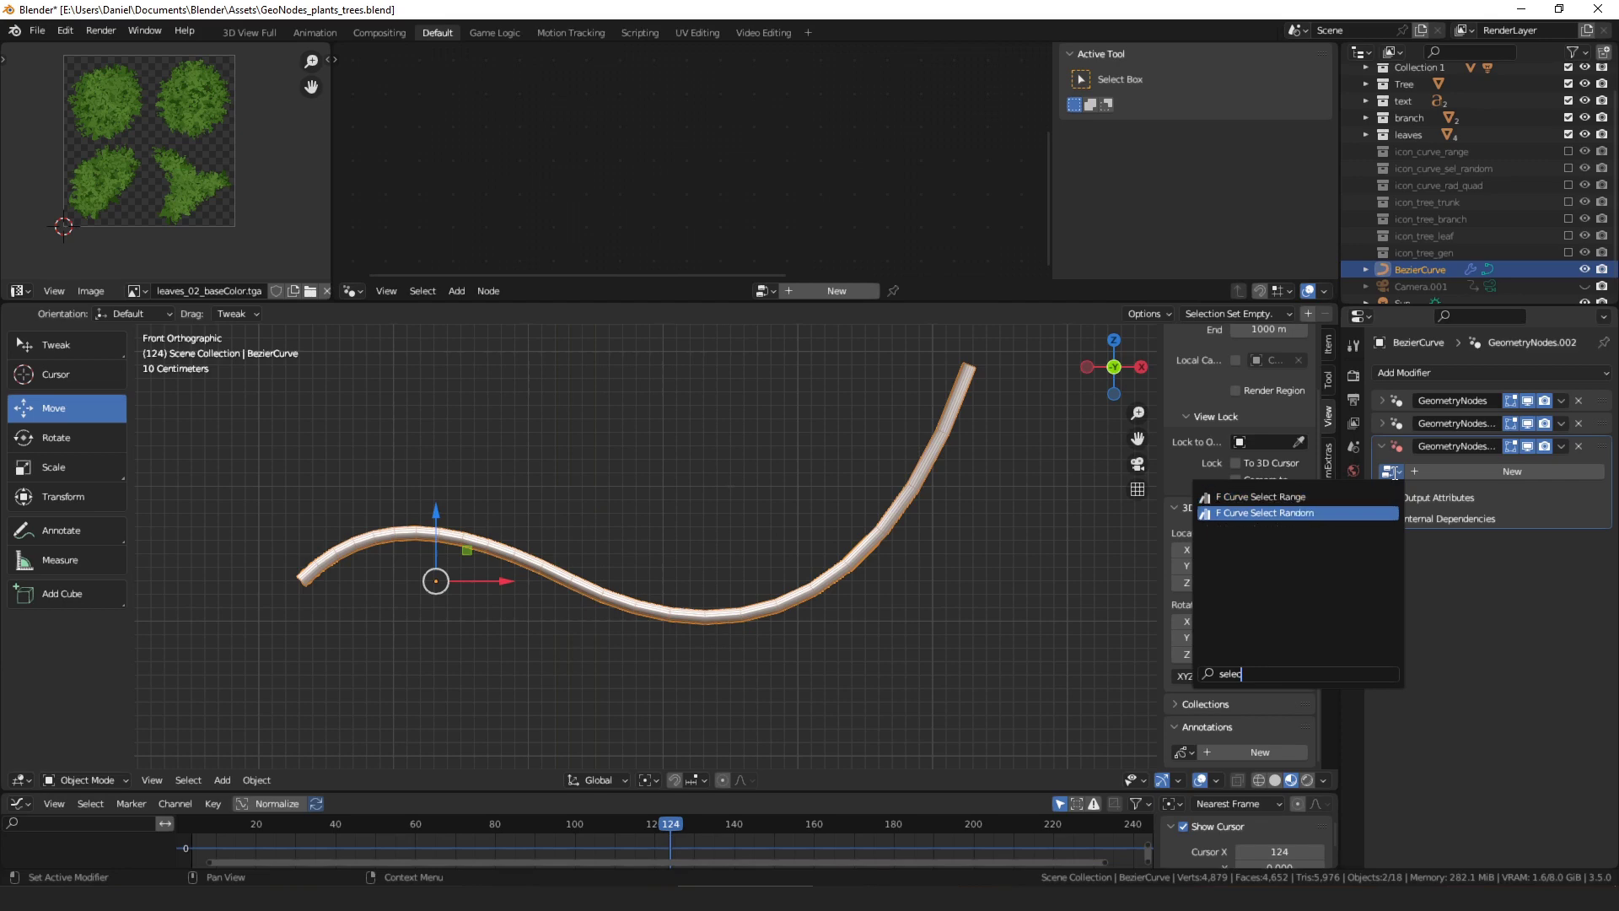
{"action": "key", "text": "Return"}
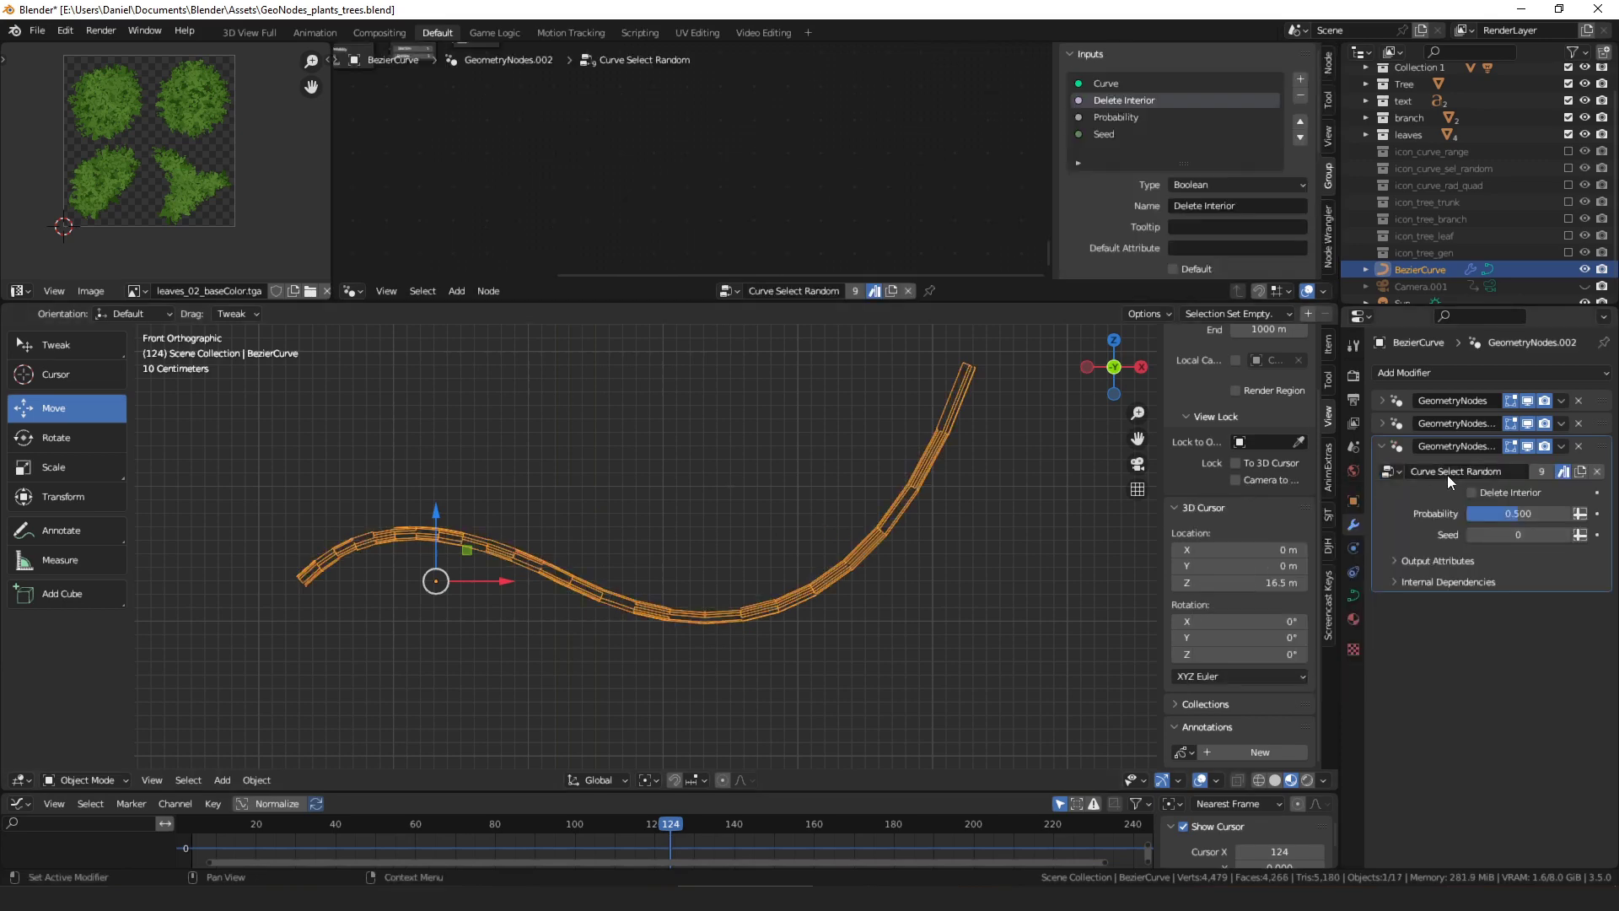
{"action": "mouse_move", "coordinate": [1601, 446]}
{"action": "left_mouse_down"}
{"action": "mouse_move", "coordinate": [1593, 416]}
{"action": "mouse_move", "coordinate": [1591, 441]}
{"action": "left_mouse_up"}
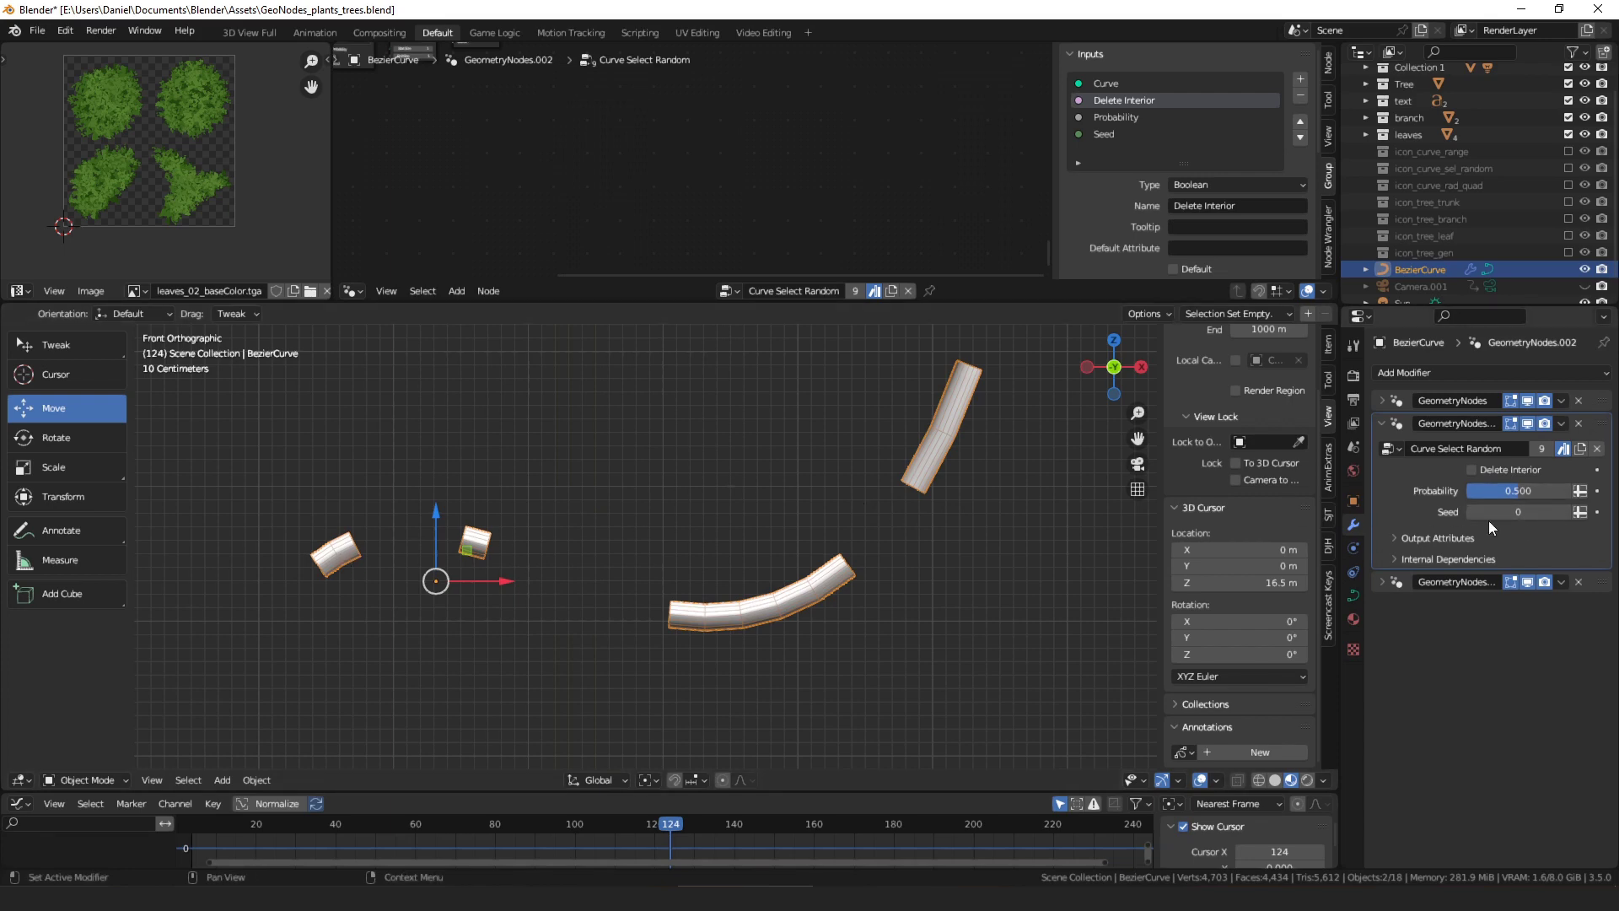
Set the Probability of the Curve Select Random modifier to 0.532
{"action": "mouse_move", "coordinate": [1518, 490]}
{"action": "left_mouse_down"}
{"action": "mouse_move", "coordinate": [1496, 490]}
{"action": "mouse_move", "coordinate": [1560, 490]}
{"action": "mouse_move", "coordinate": [1543, 490]}
{"action": "left_mouse_up"}
{"action": "scroll", "coordinate": [509, 563], "scroll_direction": "down", "scroll_amount": 1}
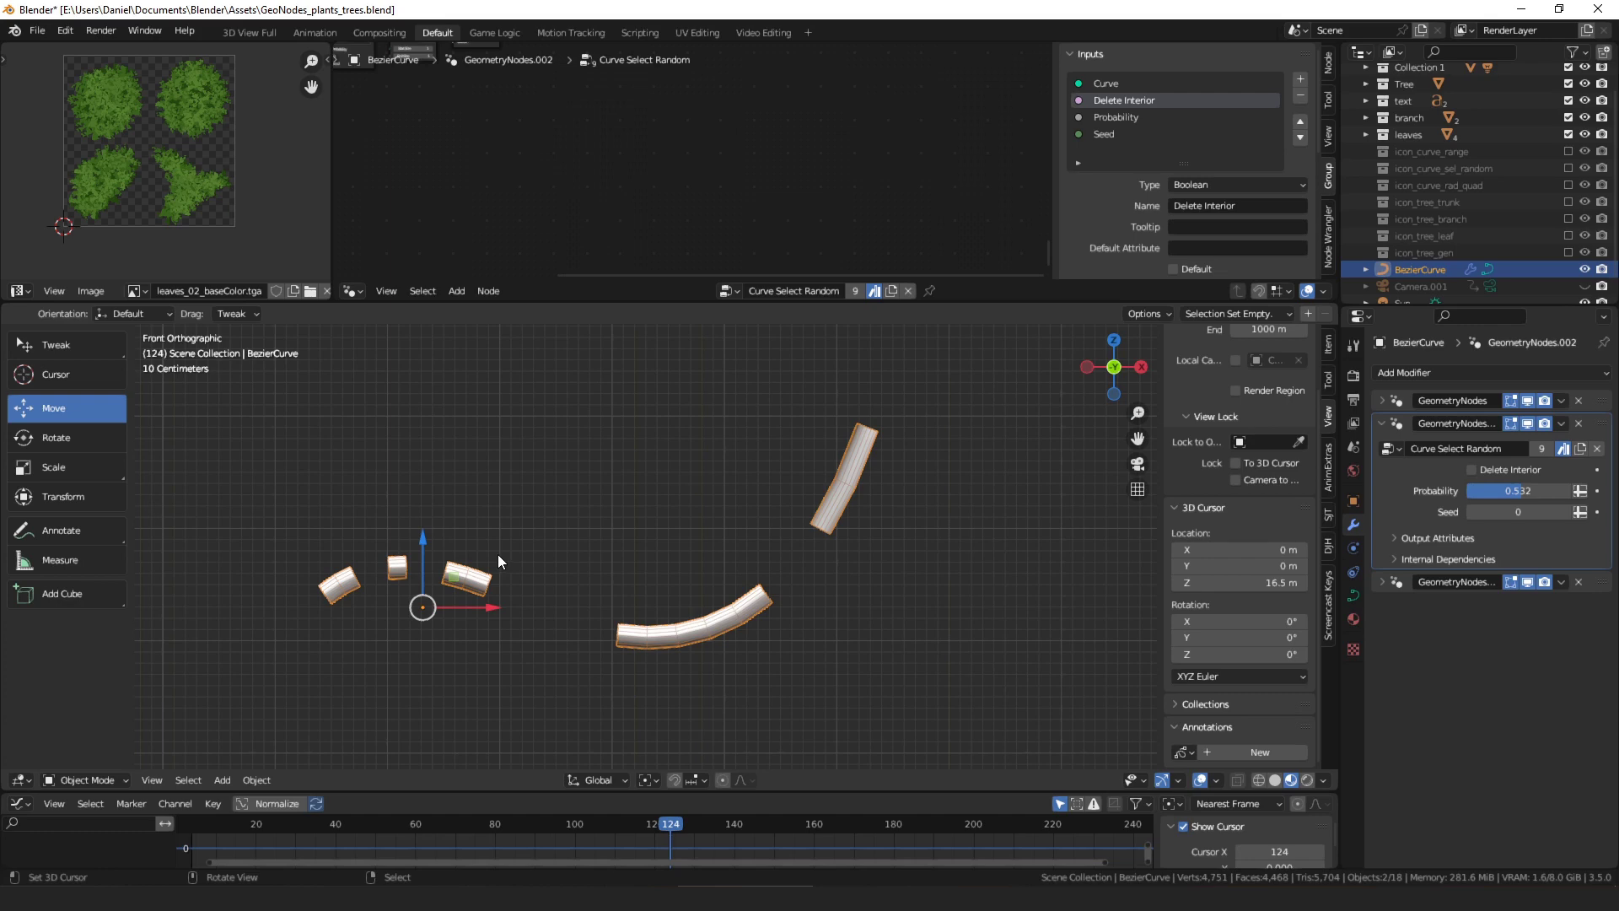
Sketch annotation strokes as example branches growing from the randomly selected curve segments
{"action": "left_click_drag", "start_coordinate": [339, 585], "coordinate": [406, 423]}
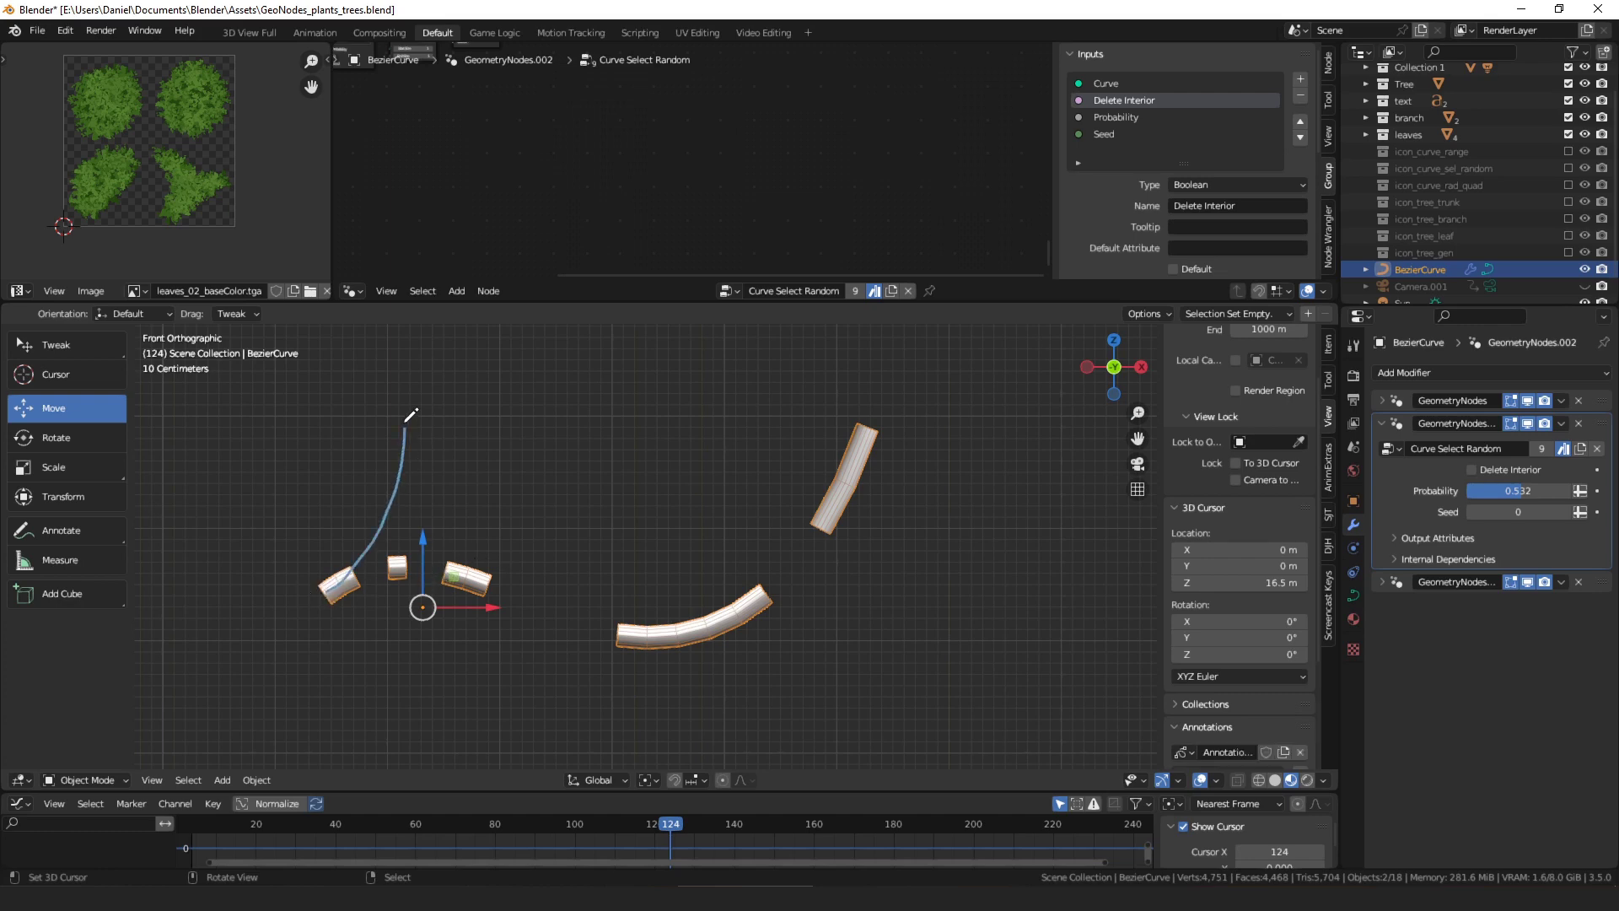
{"action": "key", "text": "g"}
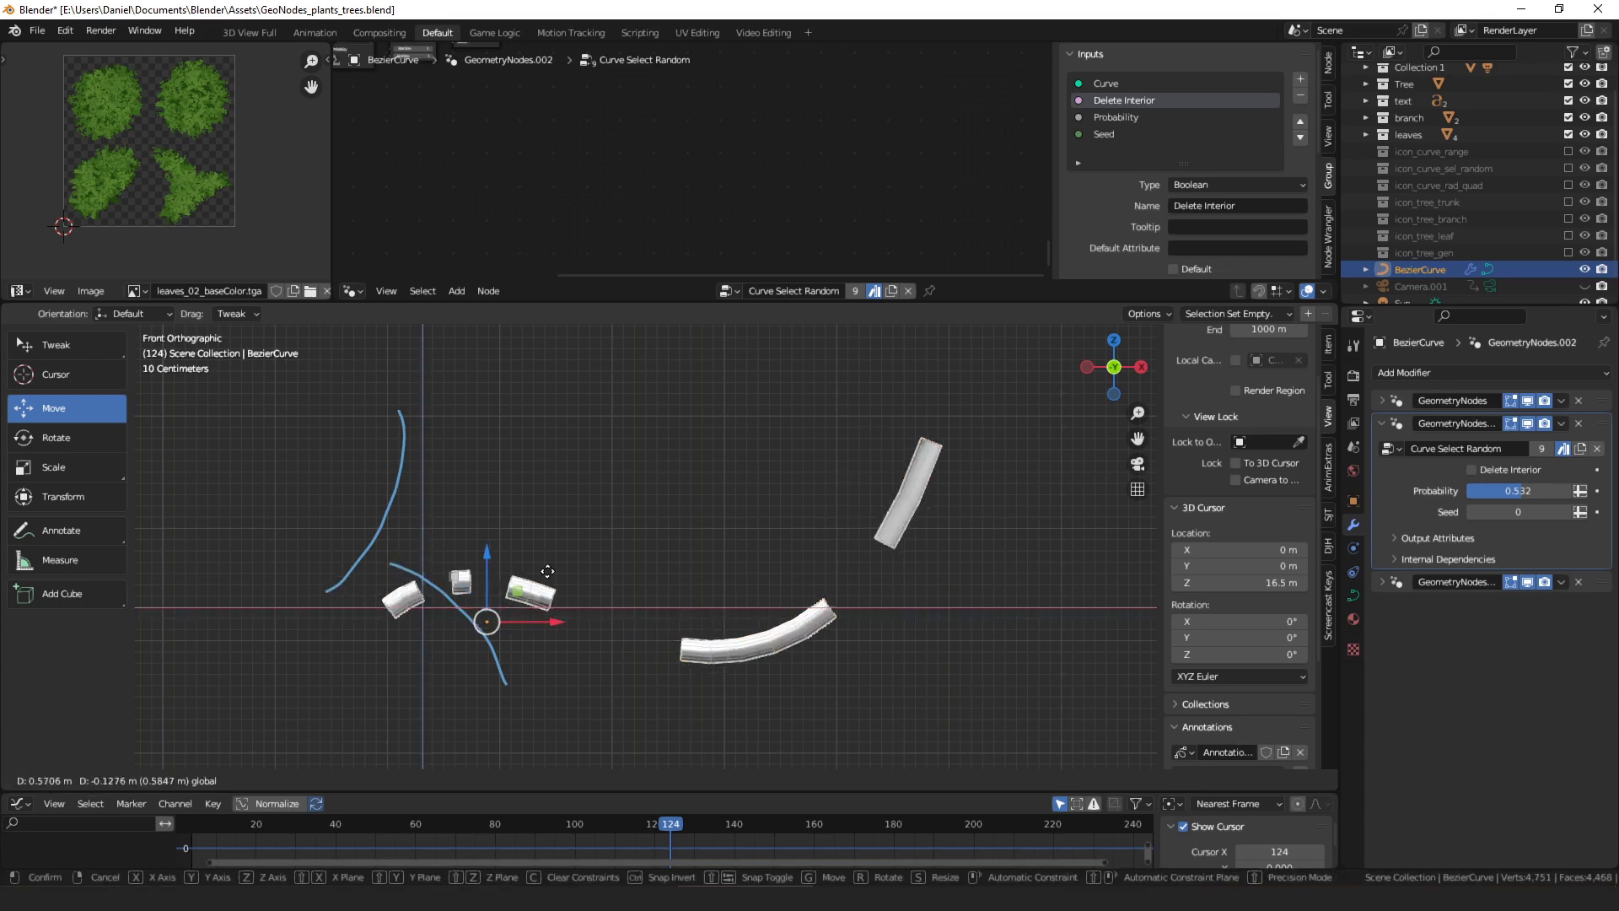
{"action": "left_click", "coordinate": [506, 565]}
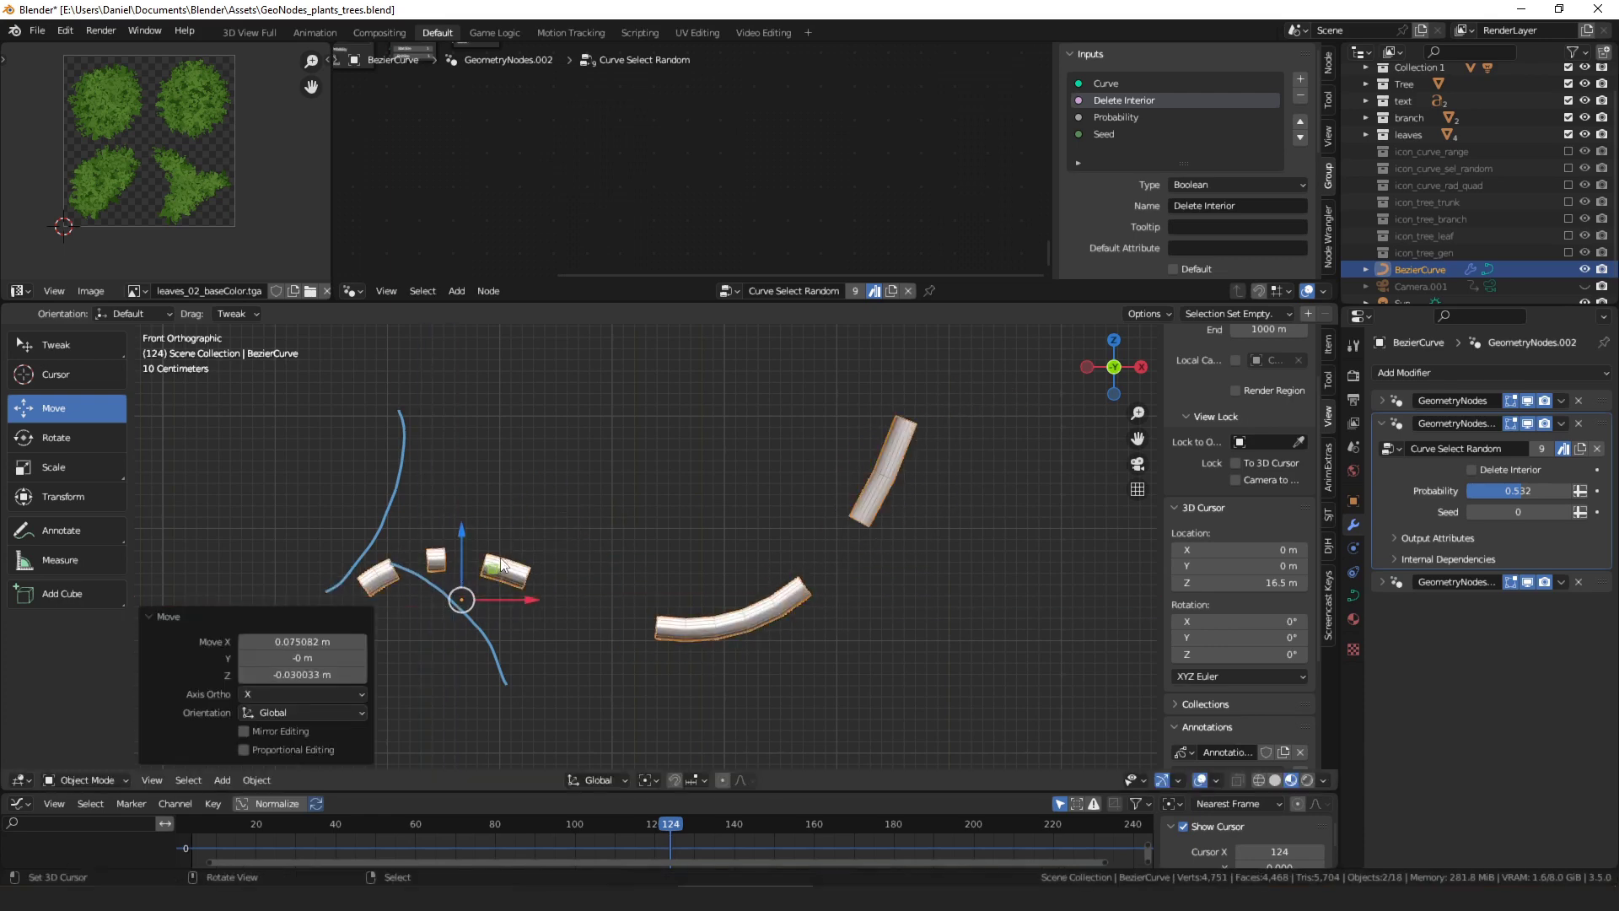
{"action": "left_click_drag", "start_coordinate": [607, 548], "coordinate": [636, 534]}
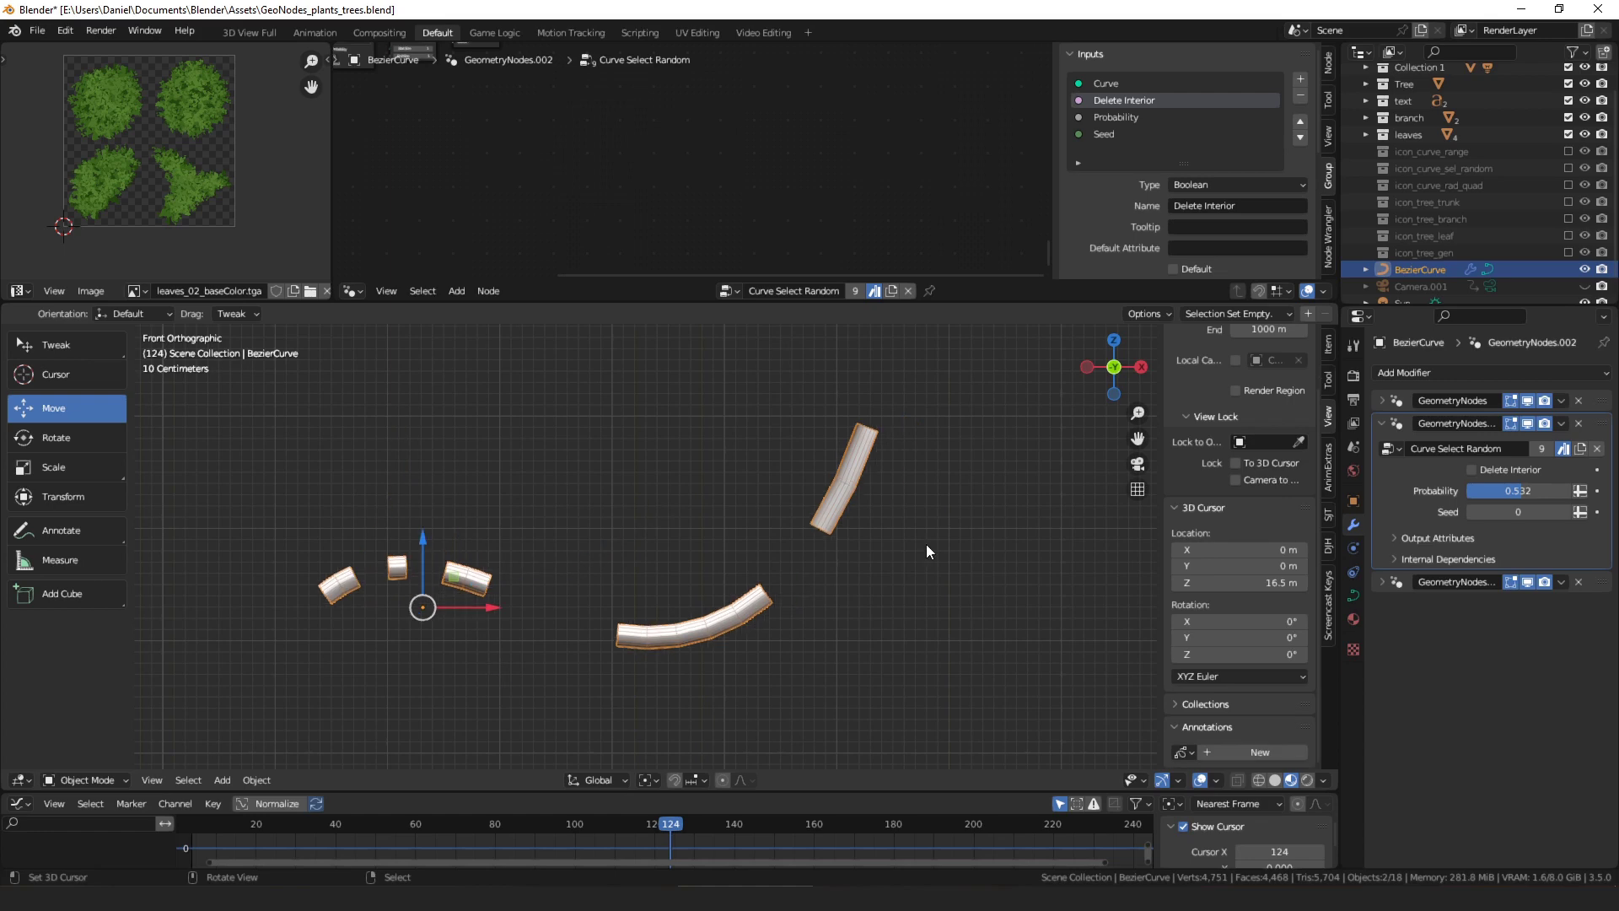
{"action": "middle_click_drag", "start_coordinate": [850, 565], "coordinate": [863, 518], "text": "shift"}
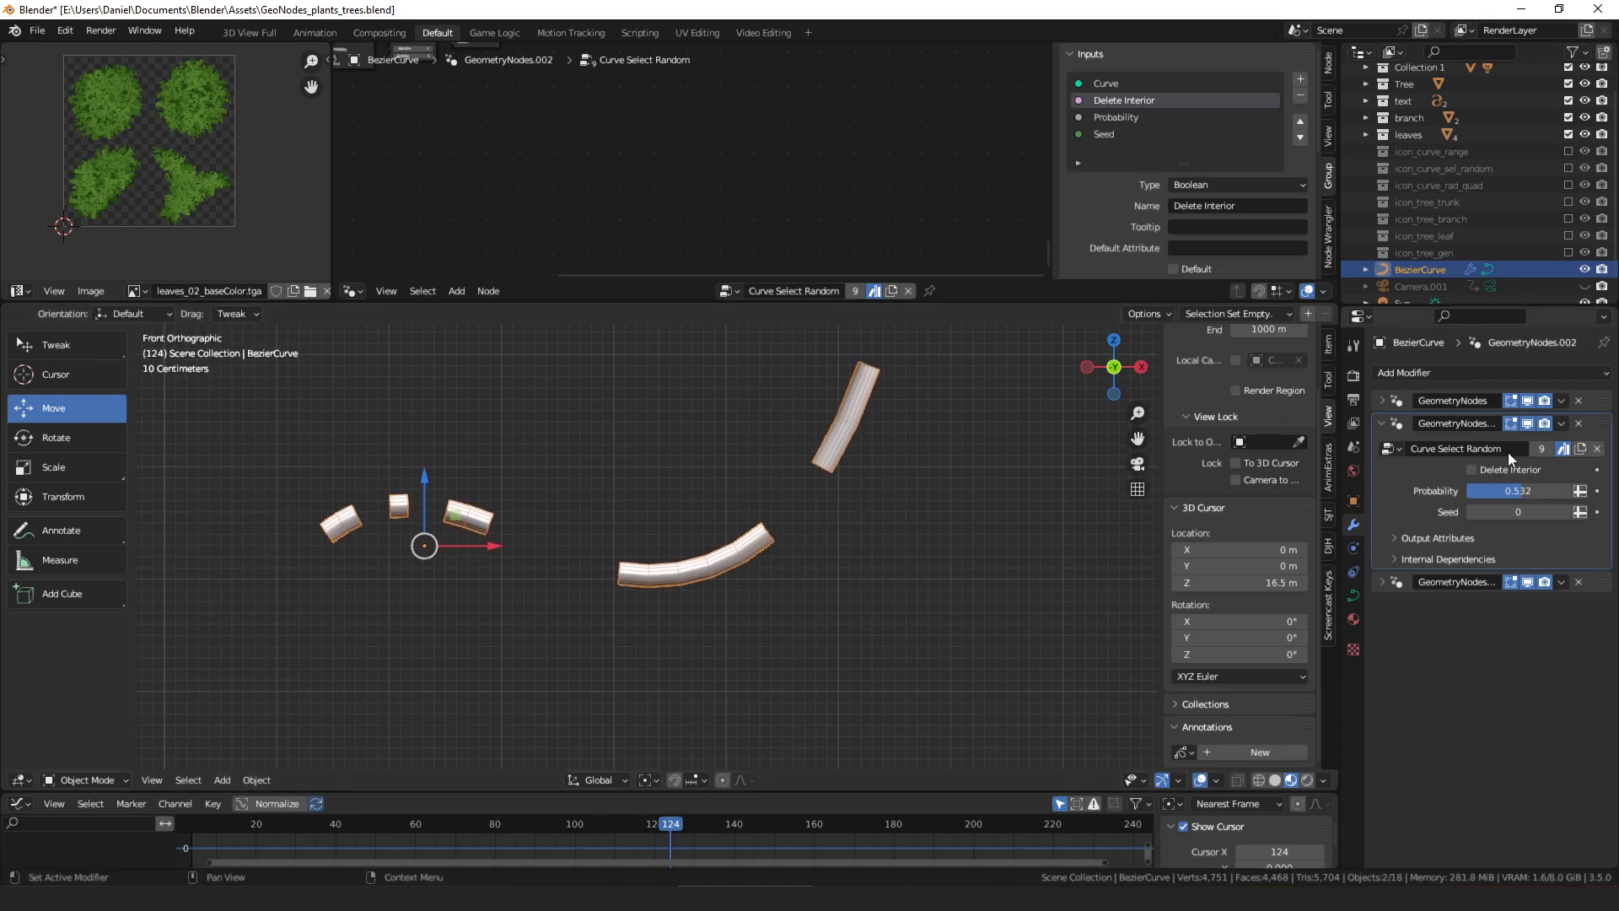
Switch the Bezier curve's Curve Select Random modifier to the Curve Select Range node group
{"action": "left_click", "coordinate": [1389, 449]}
{"action": "left_click", "coordinate": [1265, 521]}
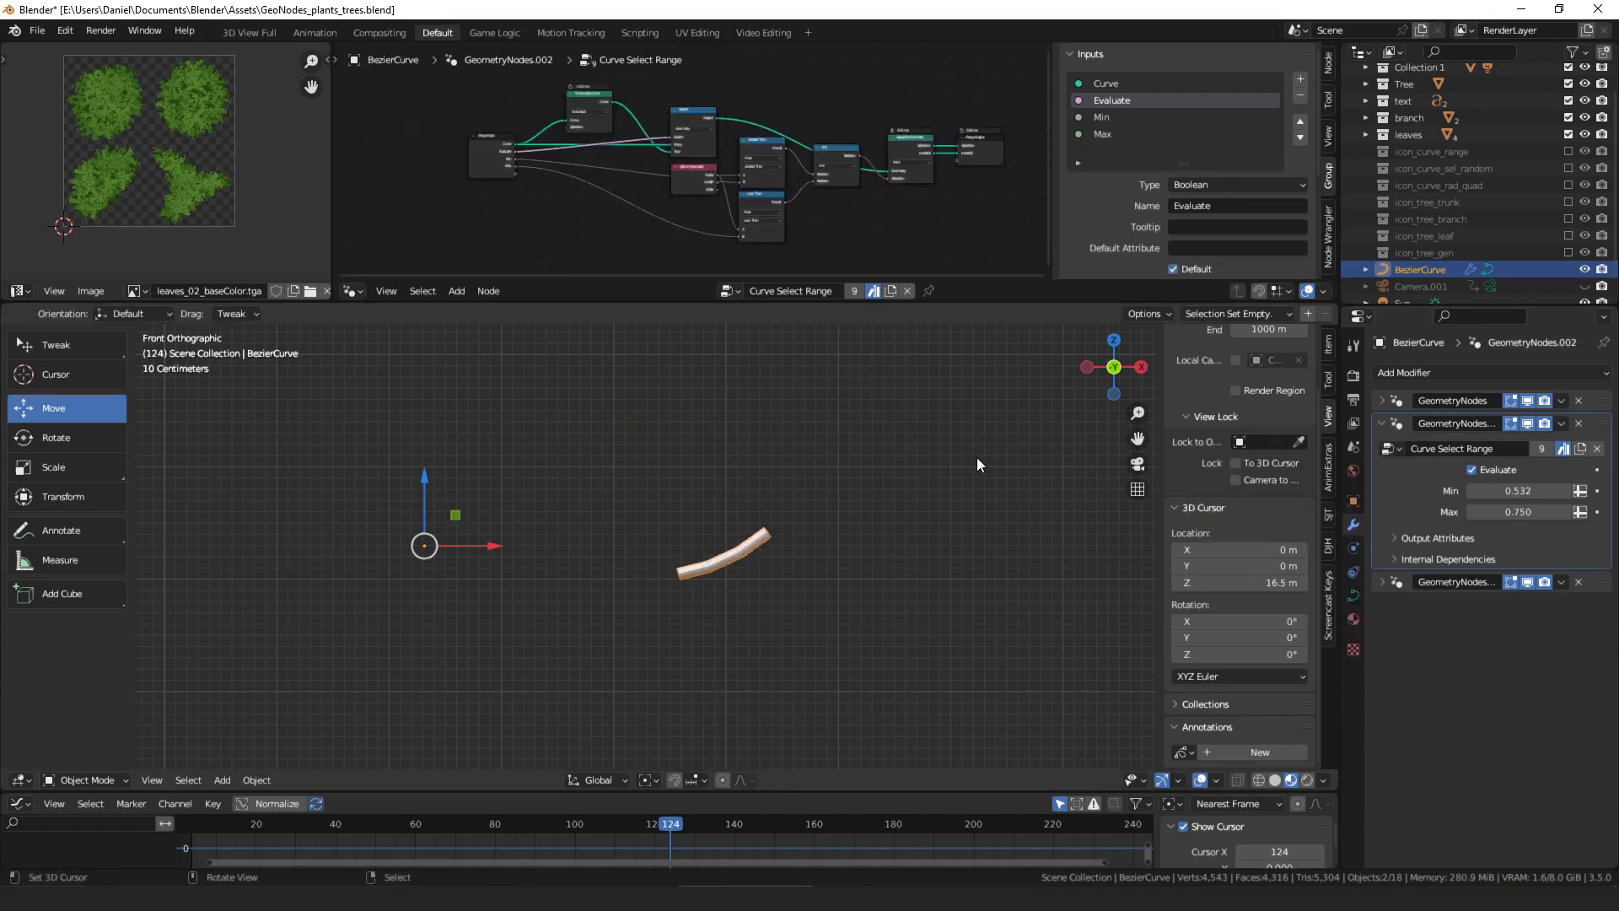
{"action": "middle_click_drag", "start_coordinate": [787, 499], "coordinate": [801, 478], "text": "shift"}
Set the Curve Select Range modifier's Min to 0 and Max to 1
{"action": "double_click", "coordinate": [1518, 492]}
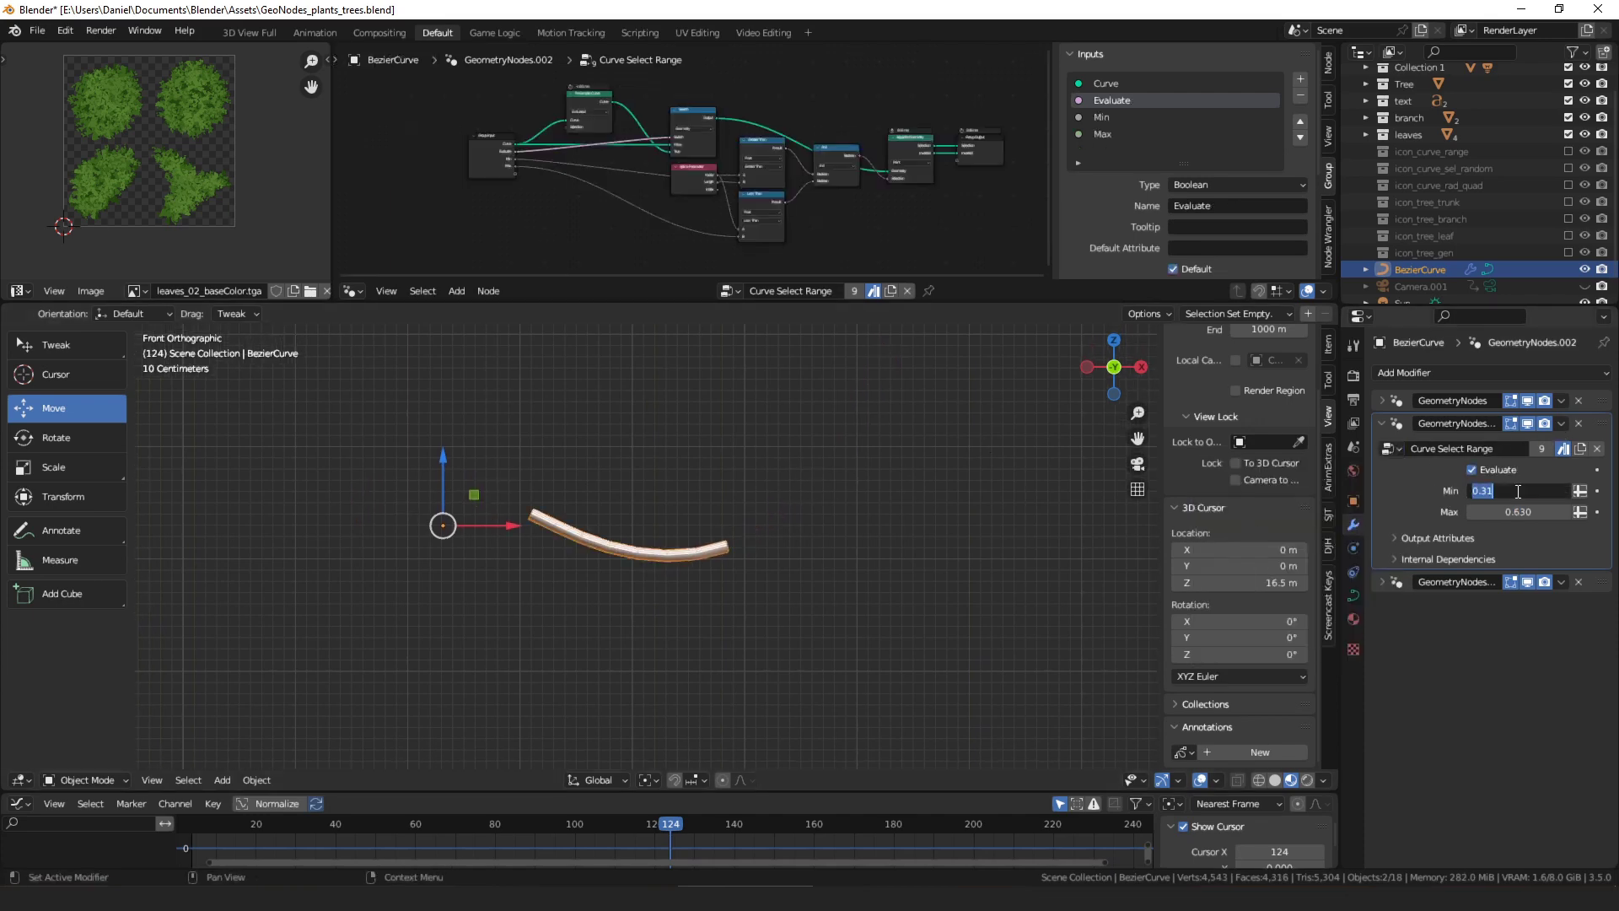
{"action": "type", "text": "0"}
{"action": "key", "text": "Return"}
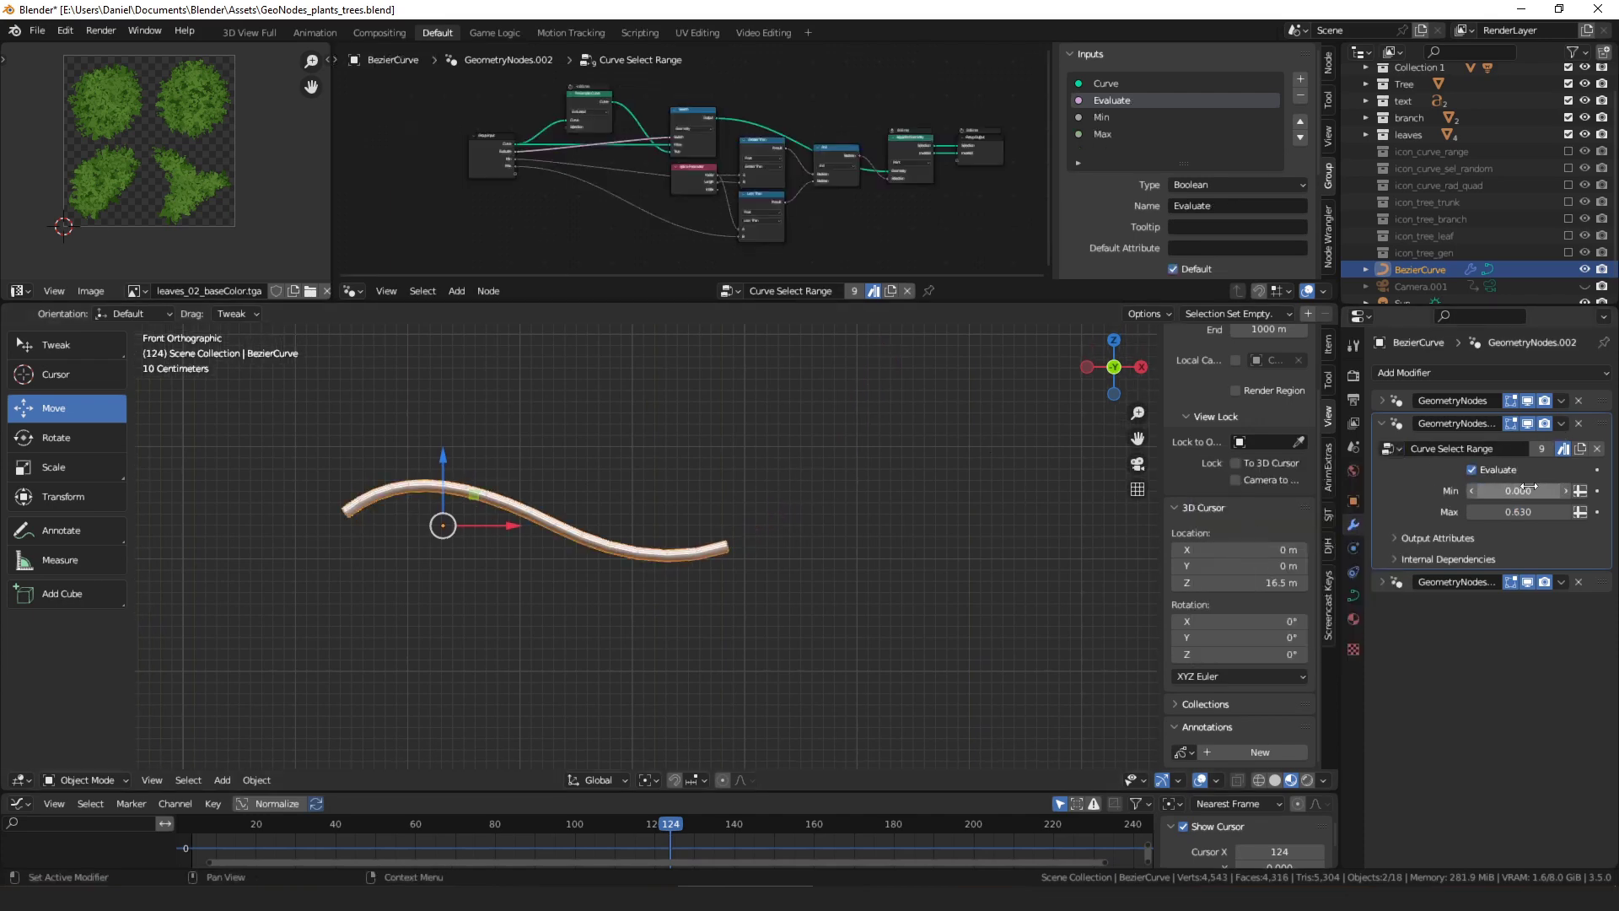
{"action": "double_click", "coordinate": [1518, 508]}
{"action": "type", "text": "1"}
{"action": "key", "text": "Return"}
Narrow the selected curve range by setting Min to 0.2 and Max to 0.75
{"action": "left_click_drag", "start_coordinate": [1518, 490], "coordinate": [1463, 512]}
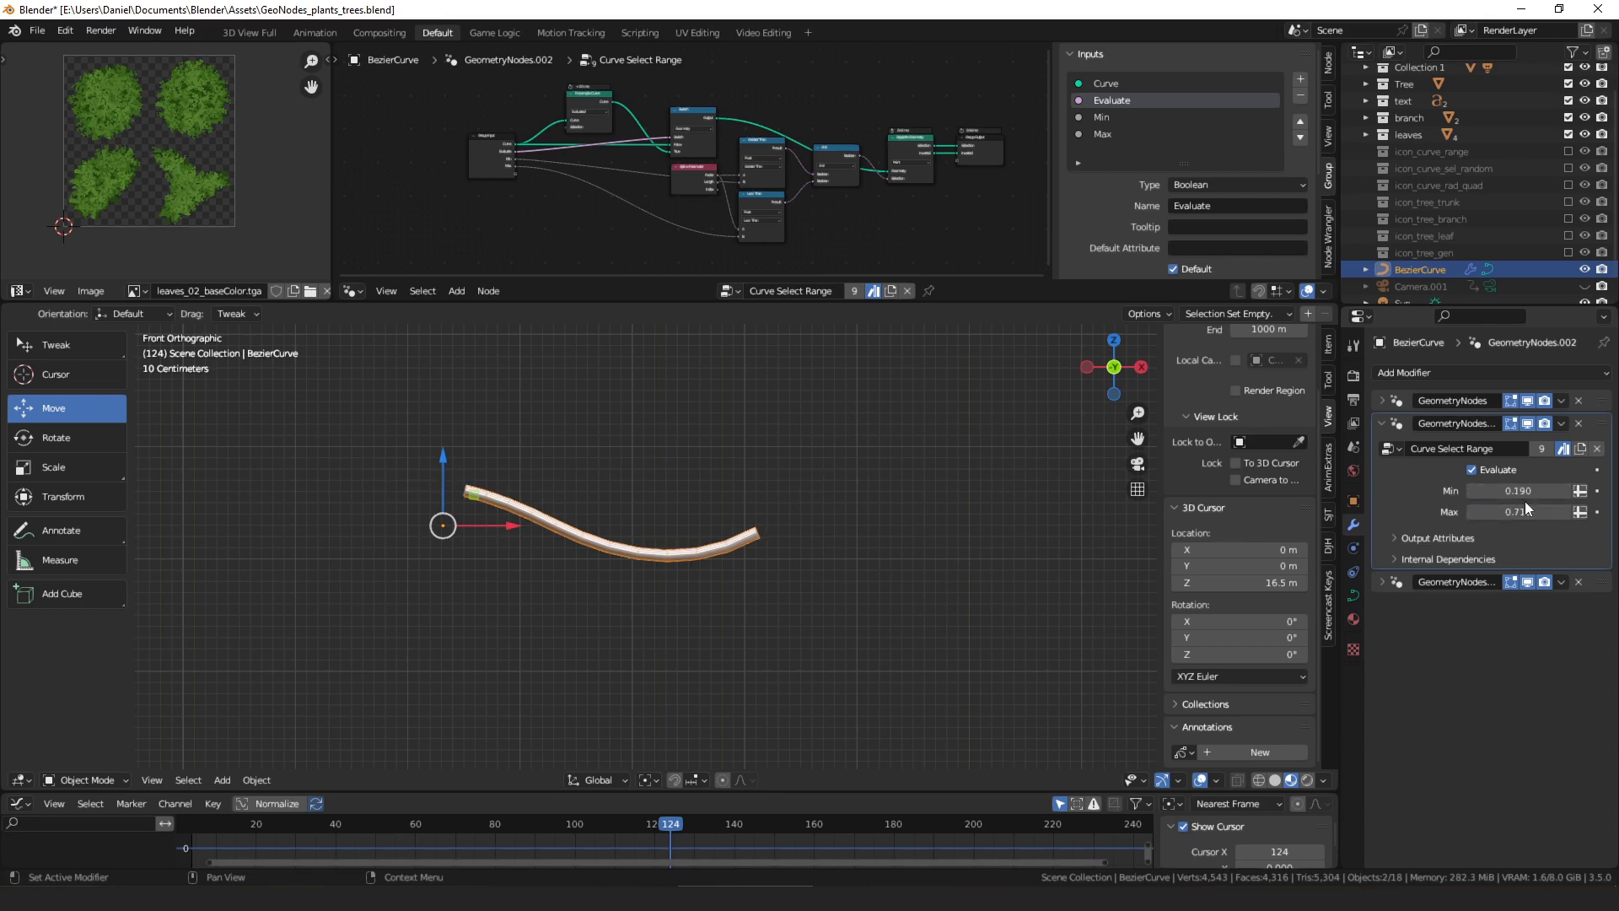
{"action": "left_click", "coordinate": [1489, 489]}
{"action": "type", "text": "0.2"}
{"action": "key", "text": "Tab"}
{"action": "key", "text": "BackSpace"}
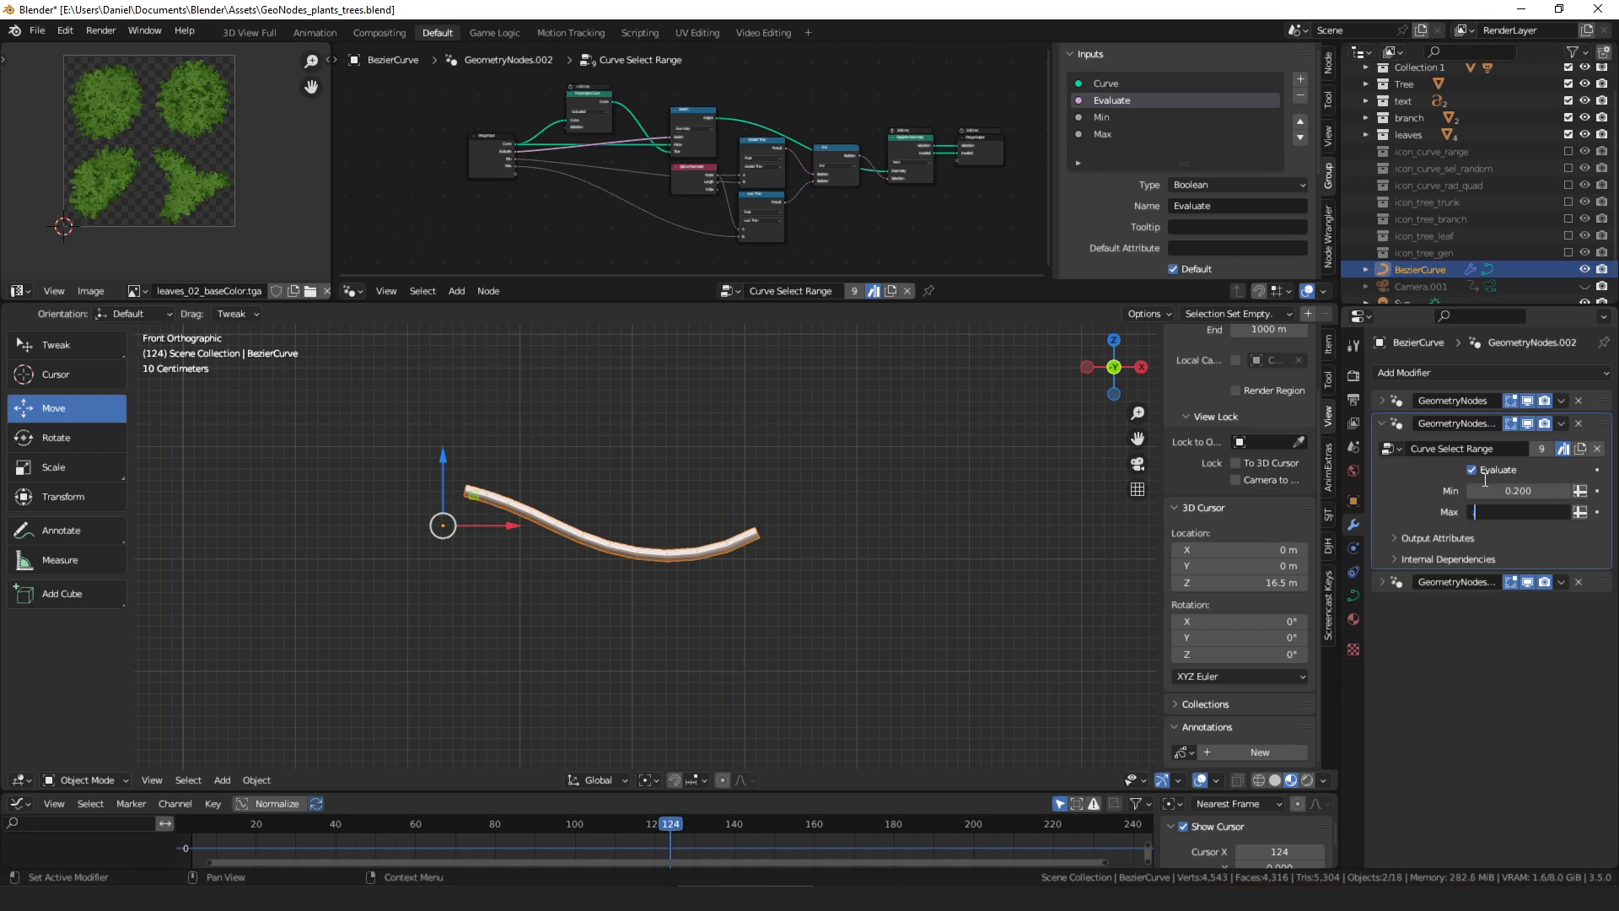
{"action": "type", "text": "0.75"}
{"action": "key", "text": "Return"}
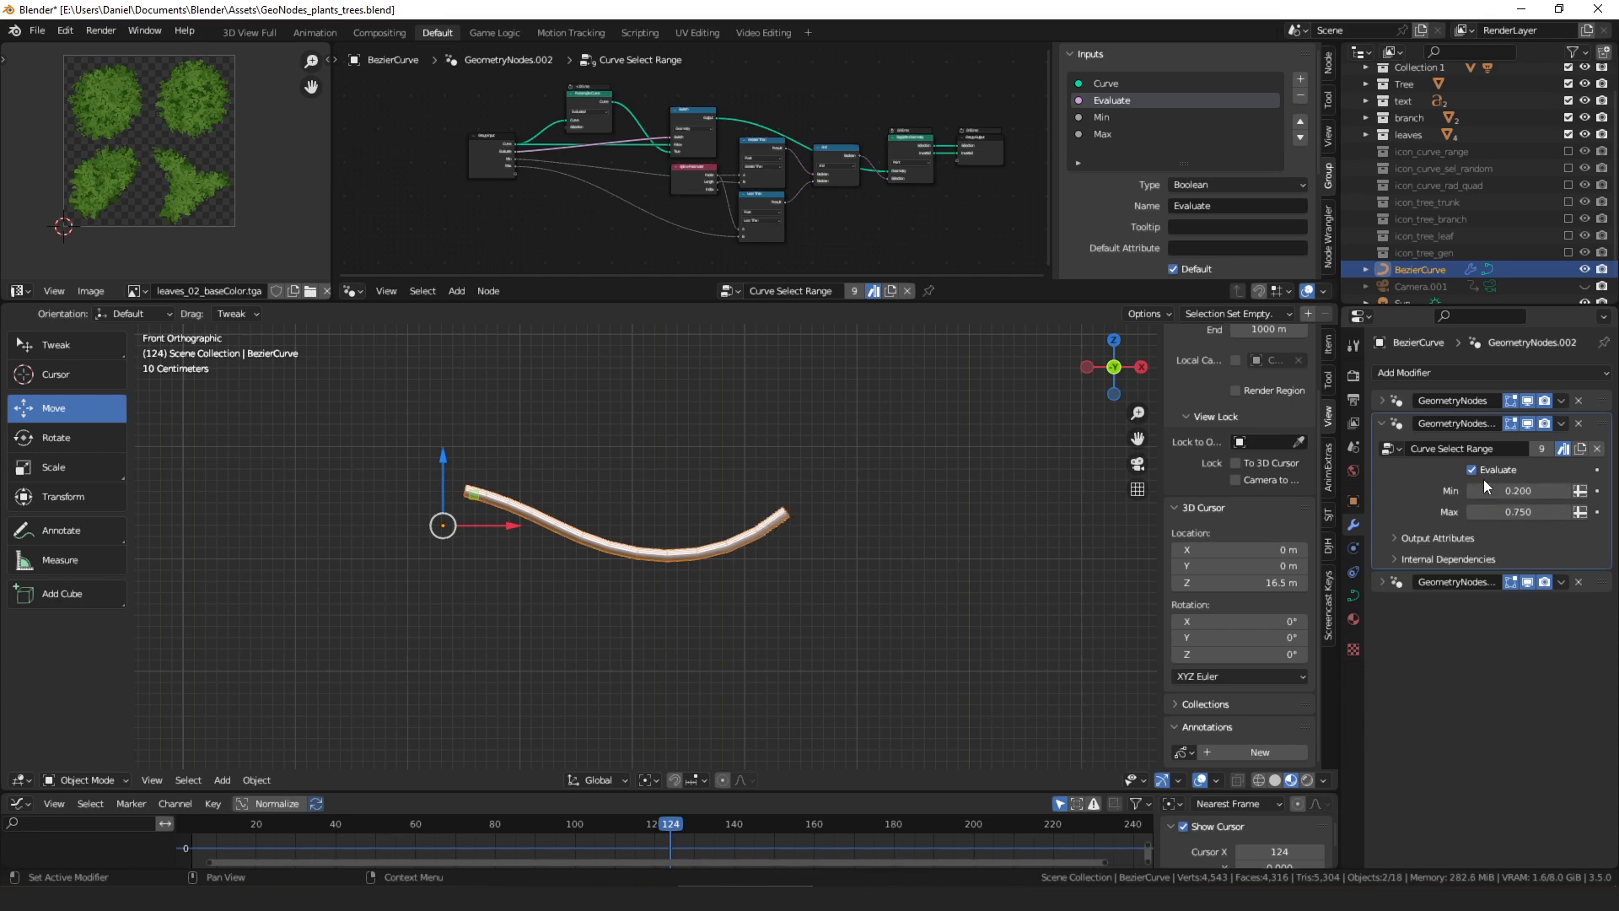
Add a Trim Curve node to the Curve Select Range node group, placed below the Group Output node
{"action": "middle_click_drag", "start_coordinate": [807, 170], "coordinate": [540, 157]}
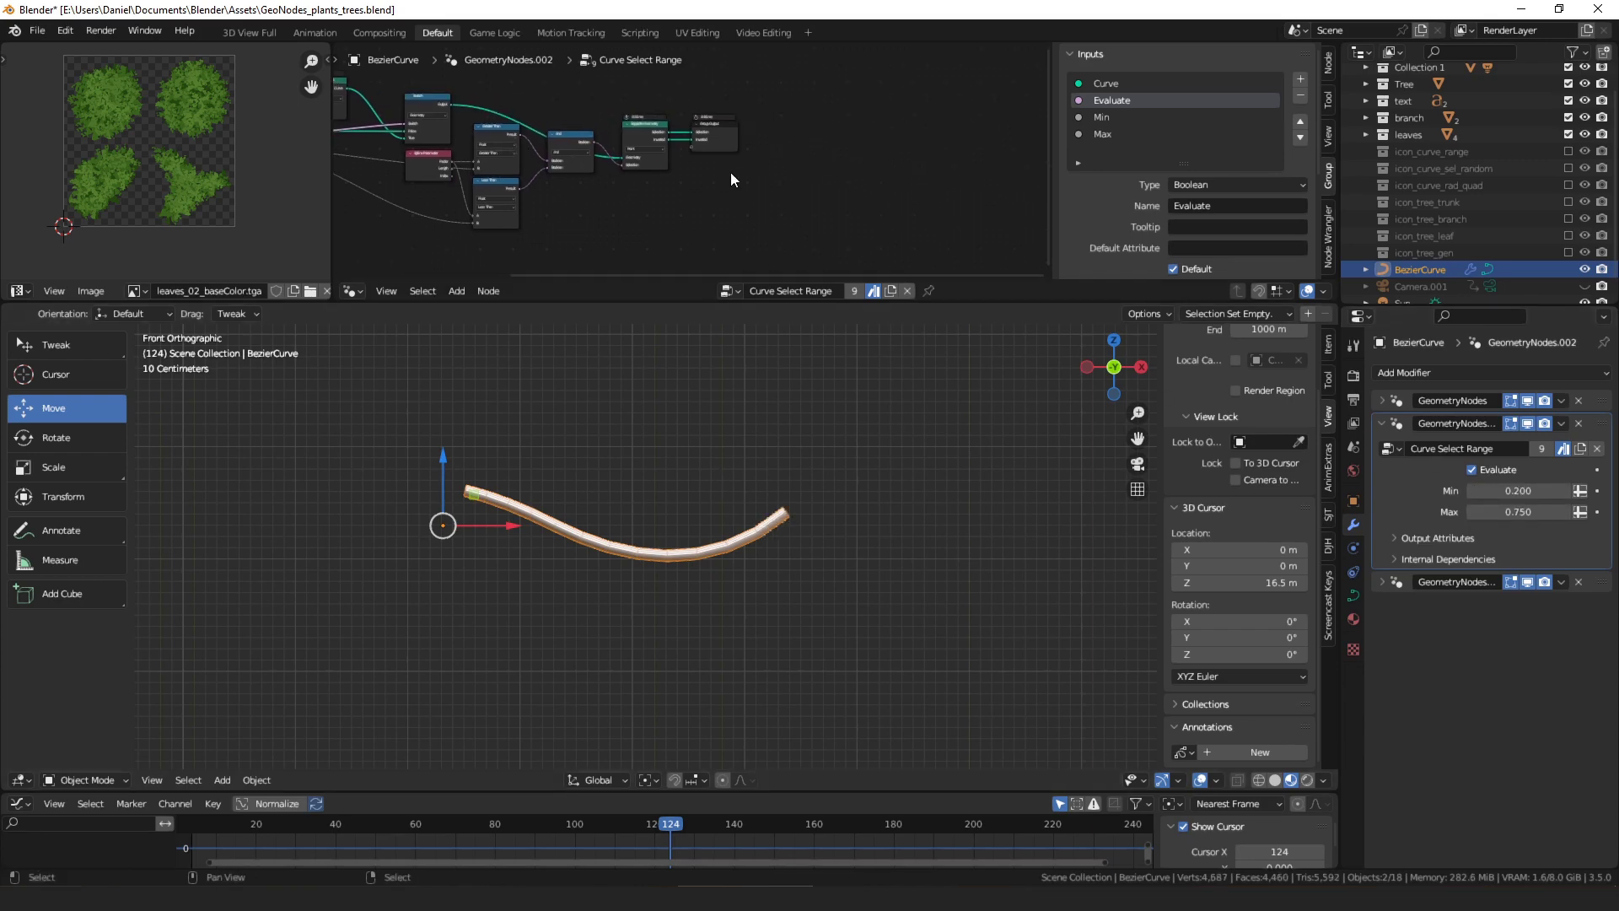
{"action": "scroll", "coordinate": [798, 192], "scroll_direction": "up", "scroll_amount": 5}
{"action": "key", "text": "shift+a"}
{"action": "type", "text": "s"}
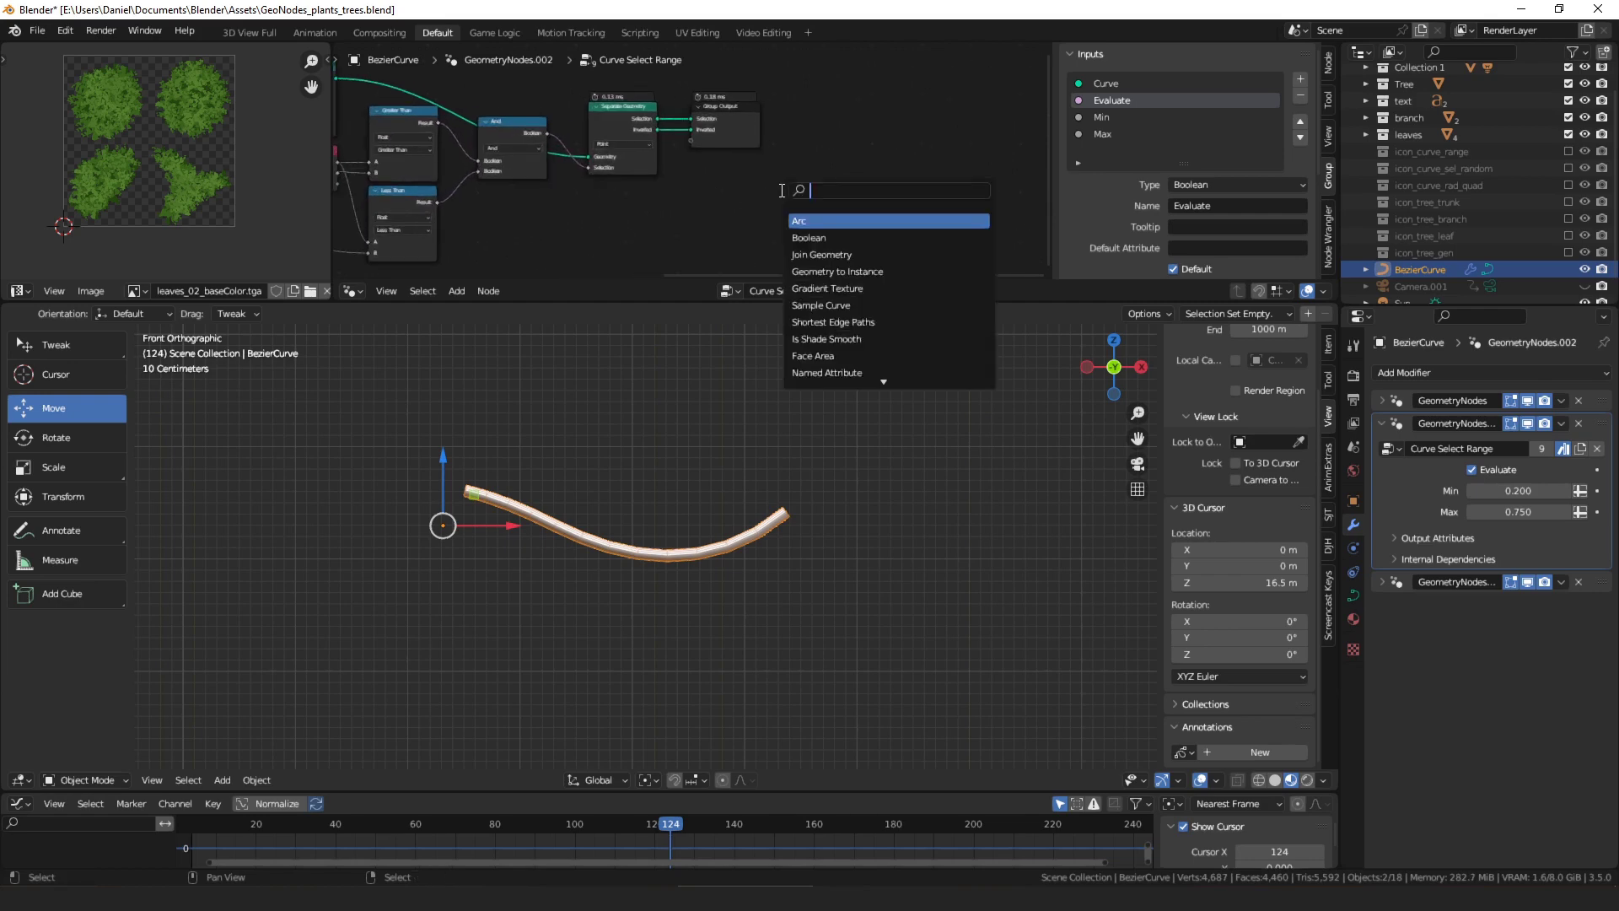
{"action": "type", "text": "curve tr"}
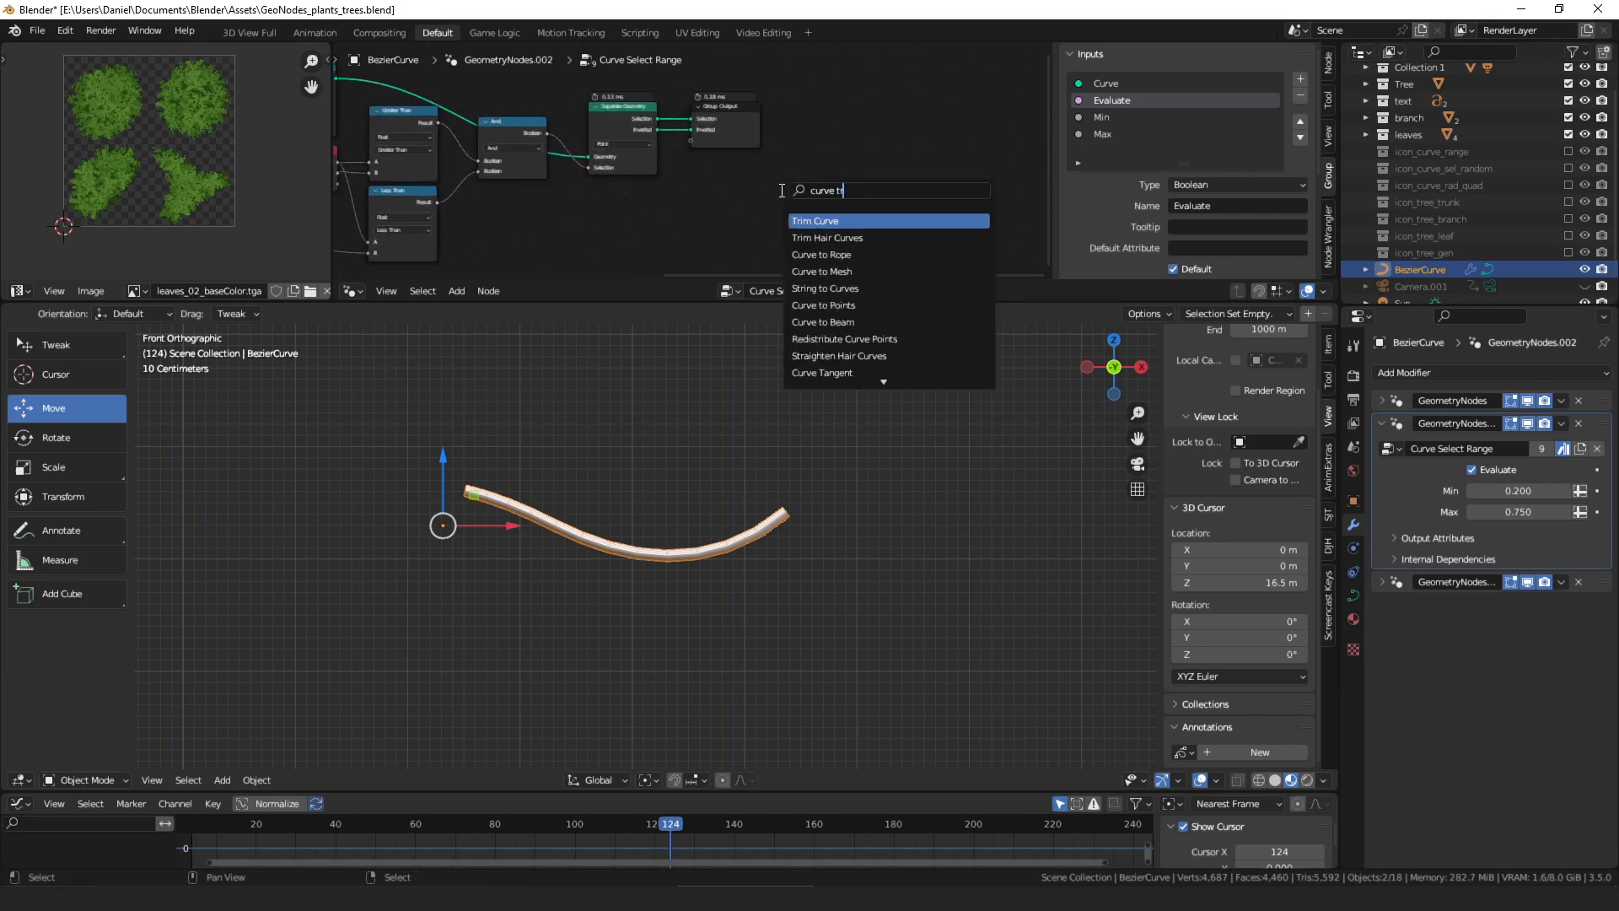
{"action": "key", "text": "Return"}
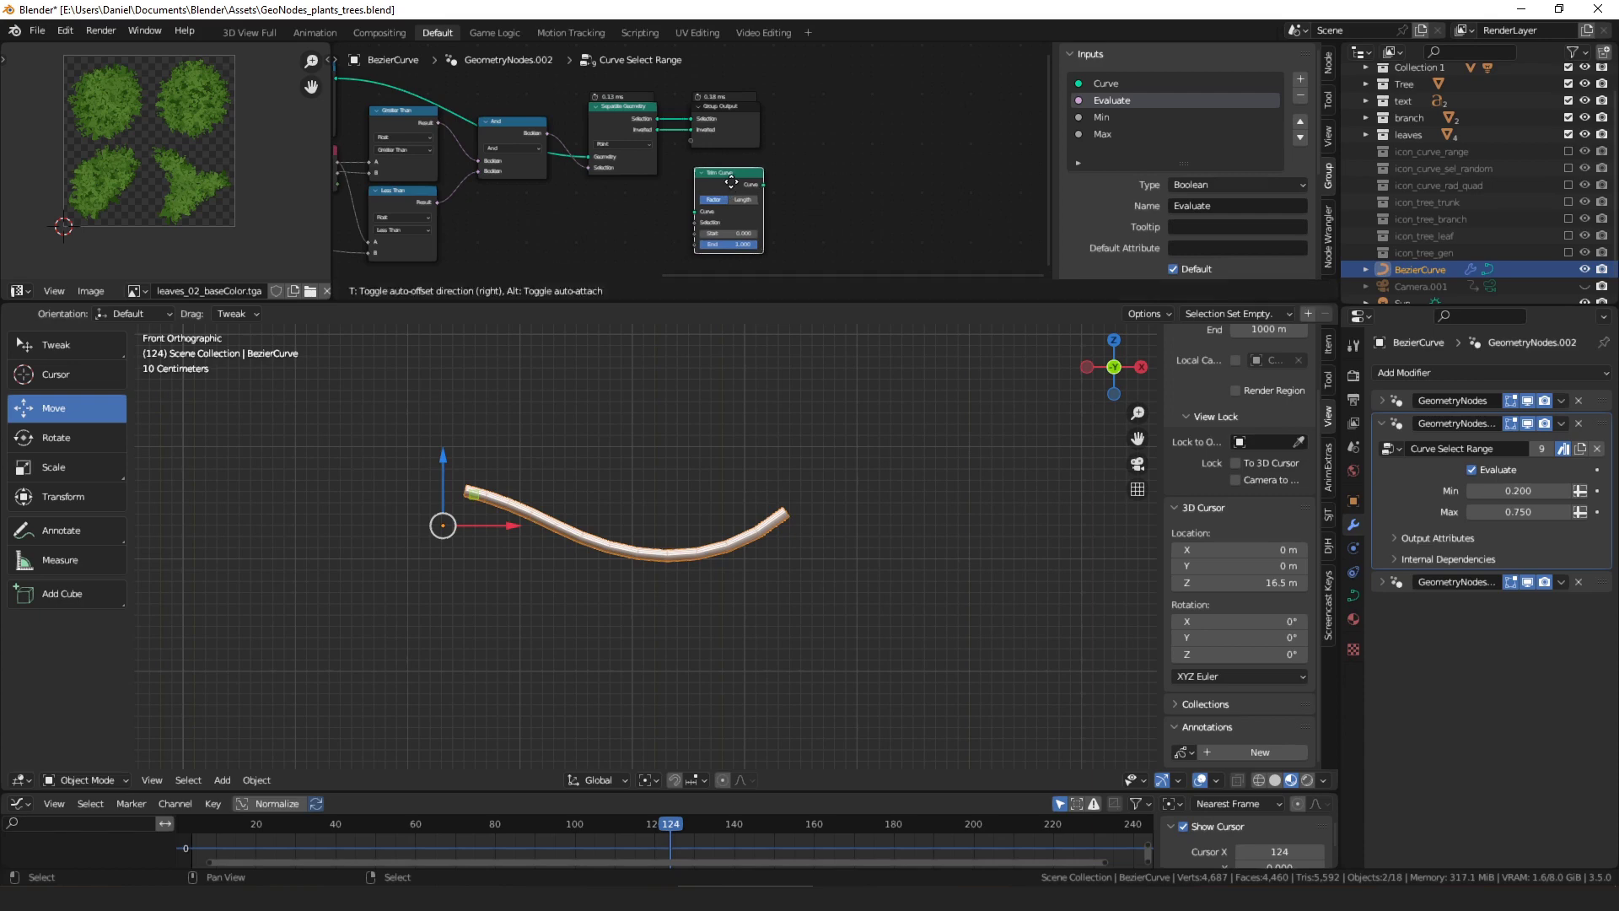
{"action": "left_click", "coordinate": [731, 183]}
Move the Trim Curve node closer beneath the Group Output node
{"action": "scroll", "coordinate": [680, 130], "scroll_direction": "up", "scroll_amount": 4}
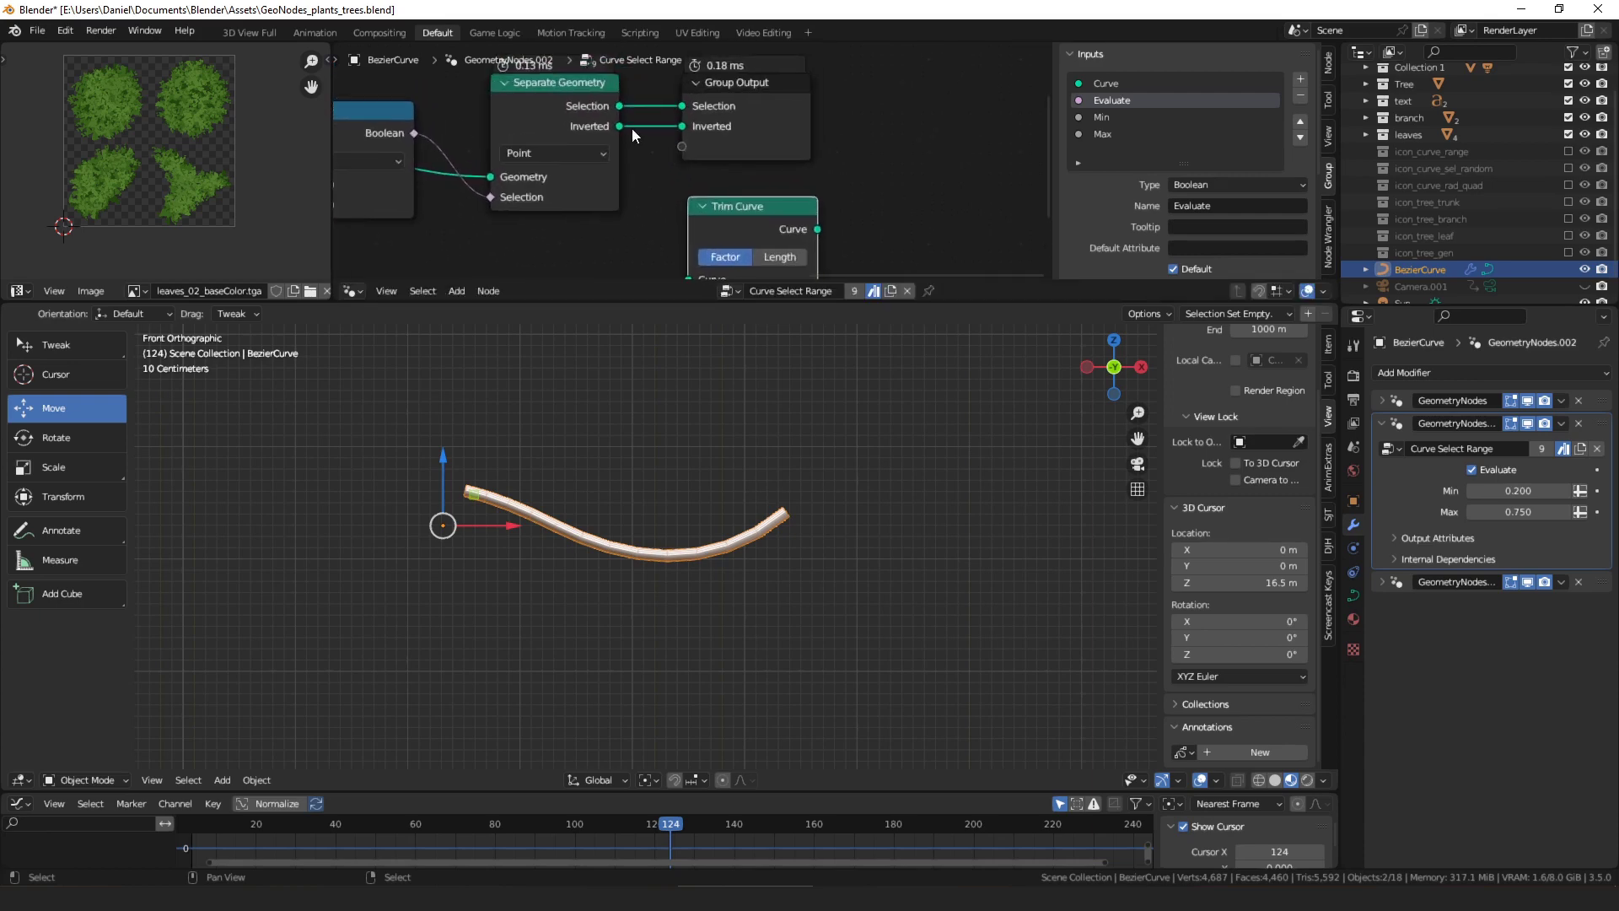
{"action": "left_click_drag", "start_coordinate": [620, 127], "coordinate": [984, 160]}
{"action": "key", "text": "Escape"}
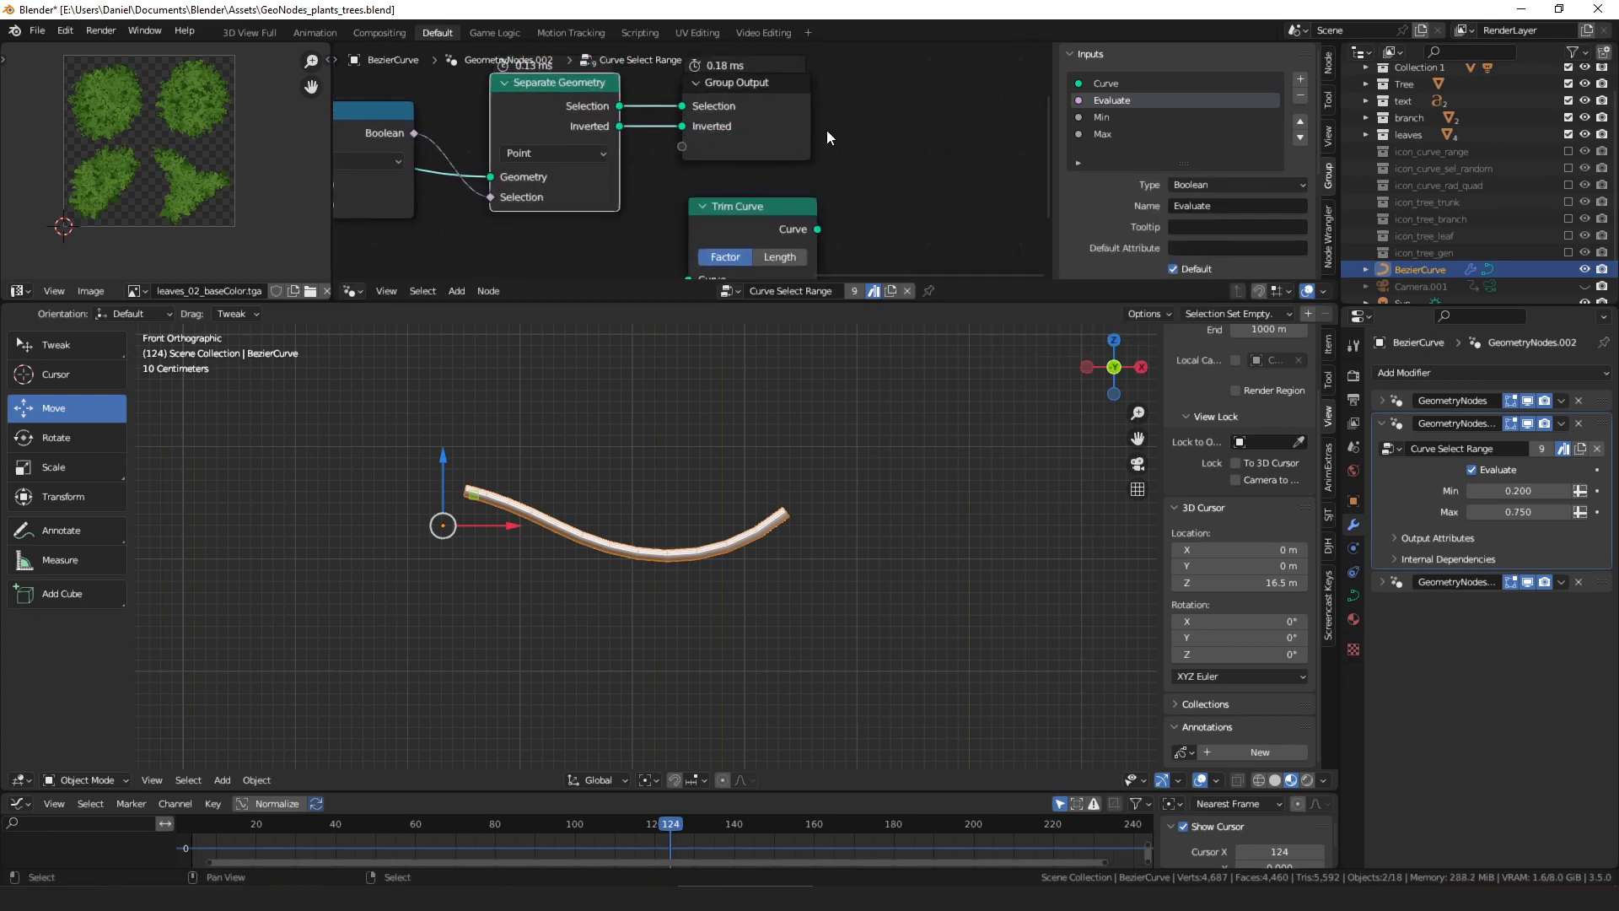
{"action": "left_click_drag", "start_coordinate": [618, 155], "coordinate": [898, 115]}
{"action": "mouse_move", "coordinate": [739, 193]}
{"action": "left_mouse_down"}
{"action": "mouse_move", "coordinate": [742, 165]}
{"action": "mouse_move", "coordinate": [765, 169]}
{"action": "mouse_move", "coordinate": [743, 171]}
{"action": "left_mouse_up"}
{"action": "scroll", "coordinate": [759, 171], "scroll_direction": "down", "scroll_amount": 4}
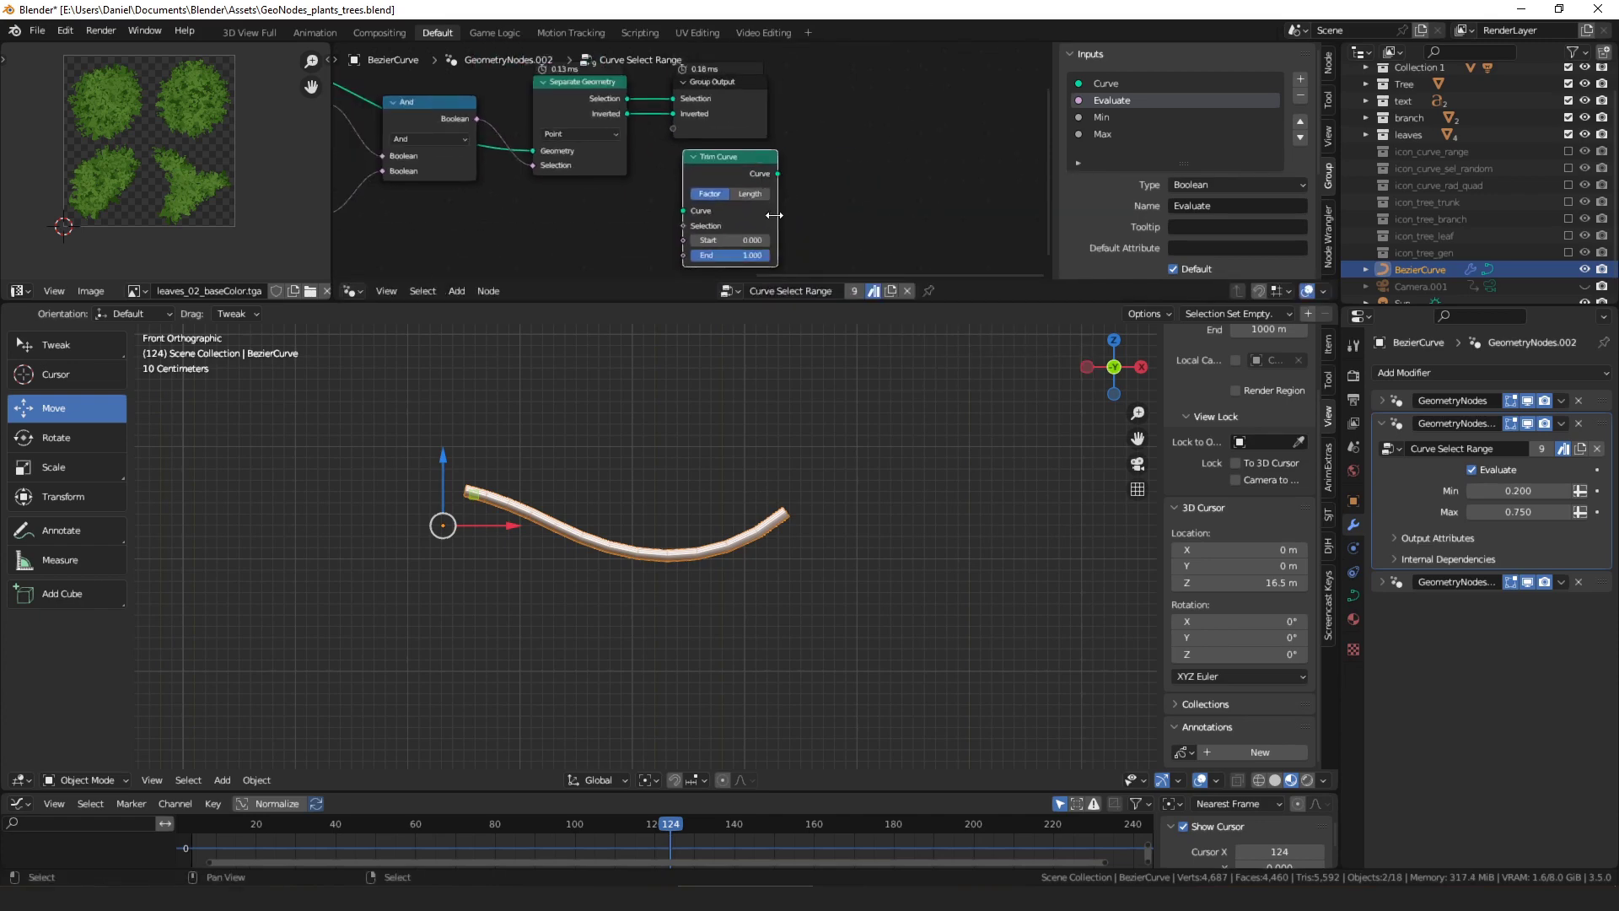
{"action": "scroll", "coordinate": [762, 174], "scroll_direction": "up", "scroll_amount": 1}
Sketch annotation arrows pointing at the middle and both end points of the curve's last segment
{"action": "scroll", "coordinate": [814, 519], "scroll_direction": "up", "scroll_amount": 7}
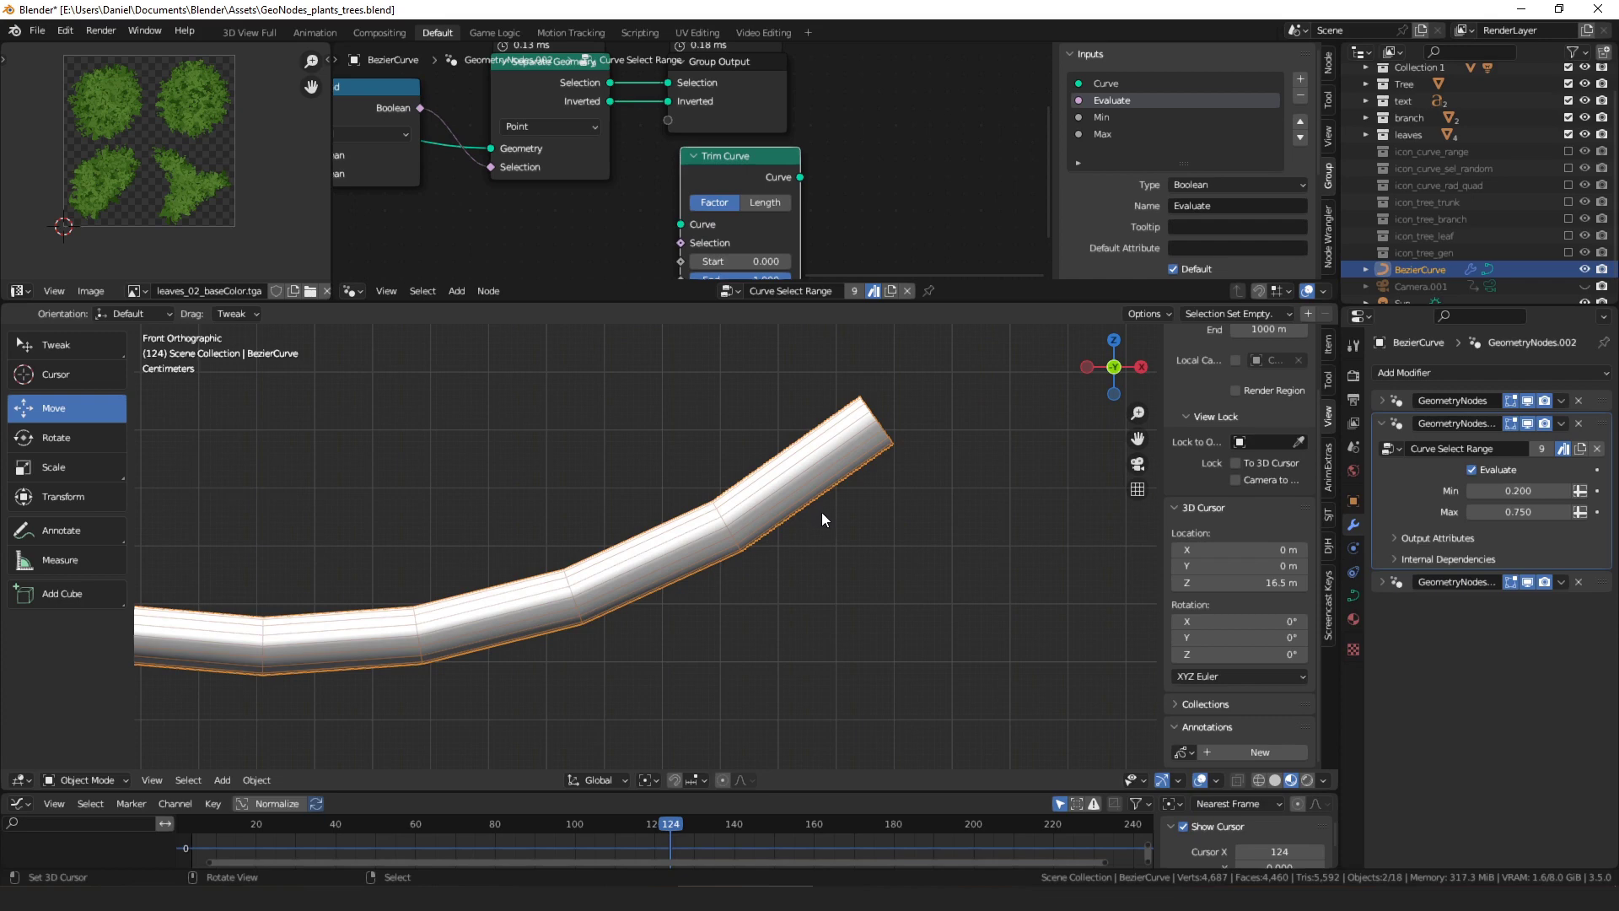
{"action": "mouse_move", "coordinate": [906, 588]}
{"action": "left_mouse_down"}
{"action": "mouse_move", "coordinate": [838, 499]}
{"action": "mouse_move", "coordinate": [856, 493]}
{"action": "mouse_move", "coordinate": [814, 518]}
{"action": "left_mouse_up"}
{"action": "mouse_move", "coordinate": [949, 484]}
{"action": "left_mouse_down"}
{"action": "mouse_move", "coordinate": [904, 442]}
{"action": "mouse_move", "coordinate": [897, 462]}
{"action": "left_mouse_up"}
{"action": "left_click_drag", "start_coordinate": [750, 560], "coordinate": [743, 552]}
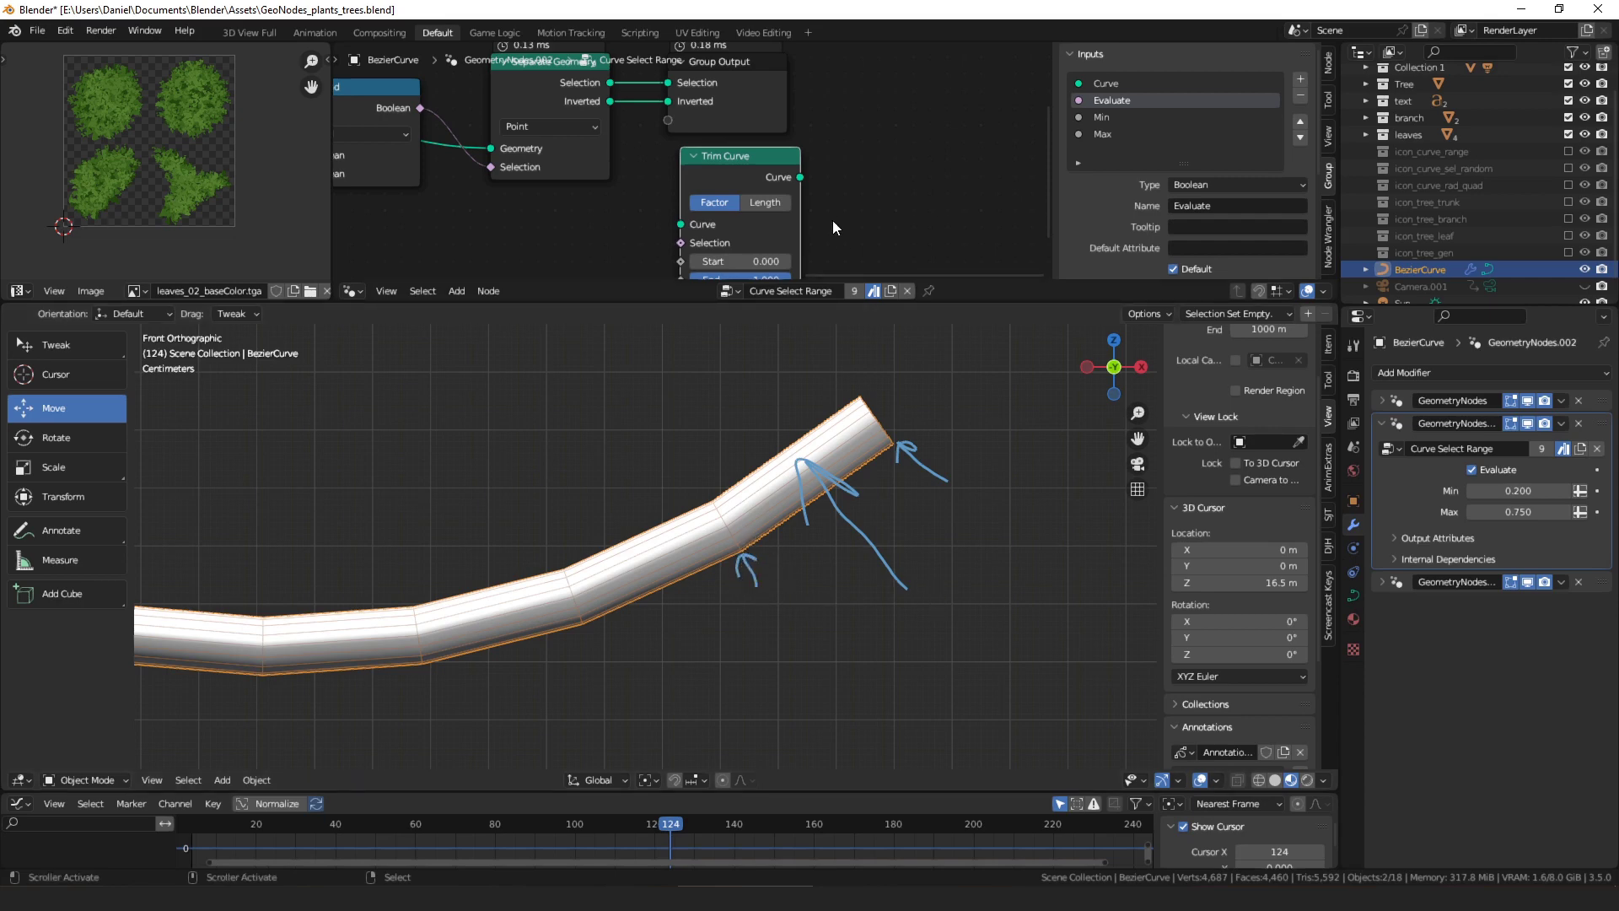
Delete the Trim Curve node from the Curve Select Range node group
{"action": "scroll", "coordinate": [832, 220], "scroll_direction": "down", "scroll_amount": 1}
{"action": "left_click_drag", "start_coordinate": [749, 163], "coordinate": [791, 174]}
{"action": "key", "text": "x"}
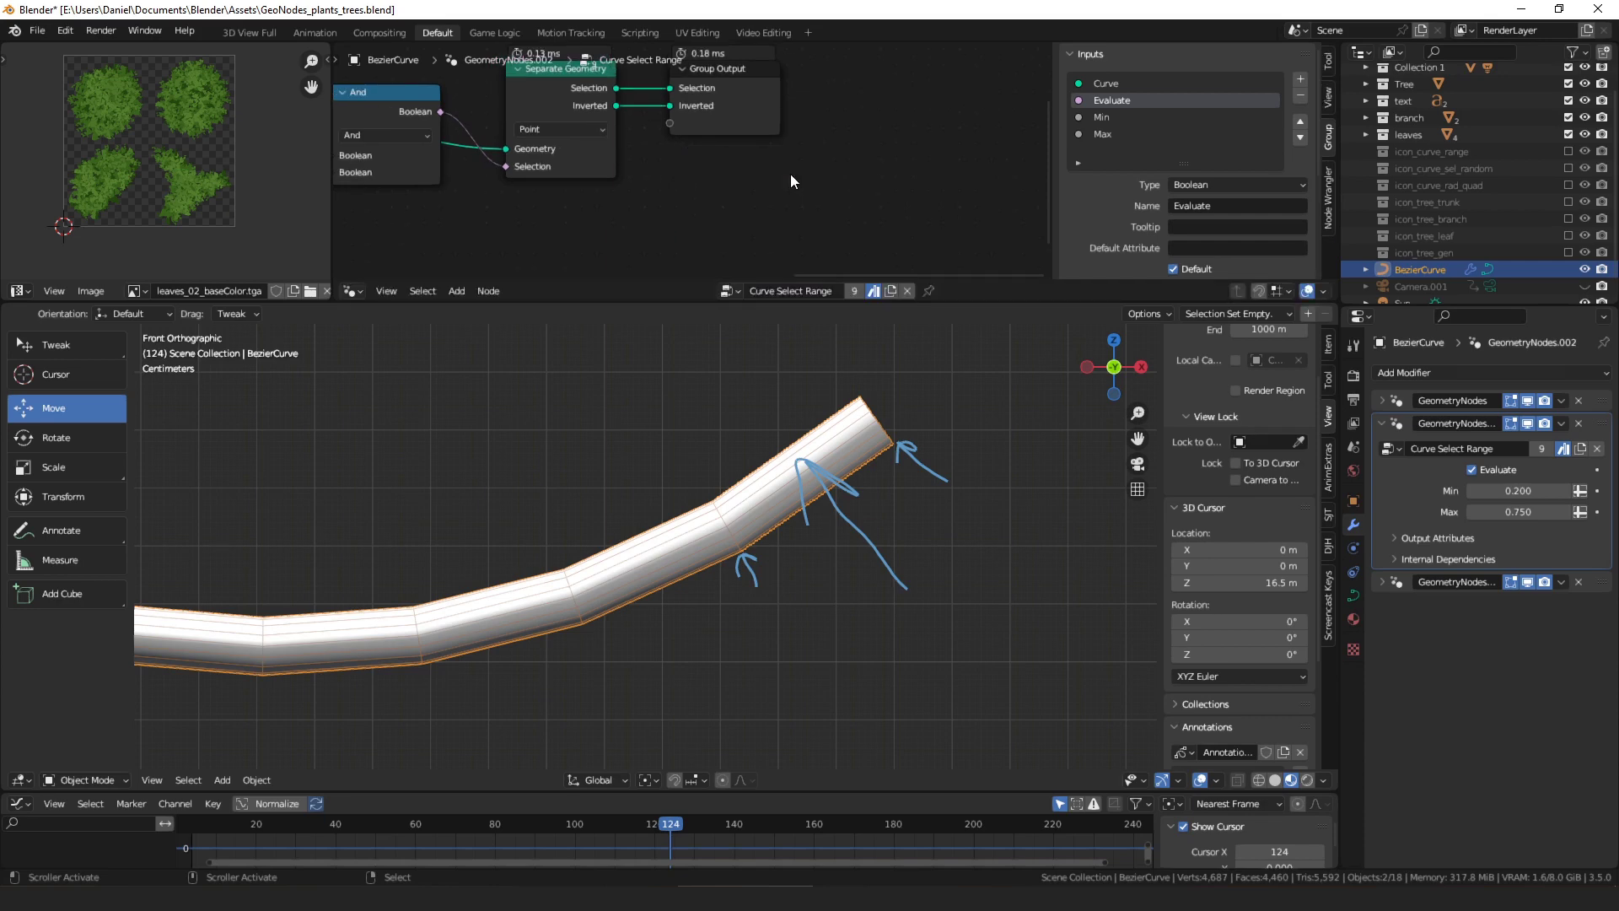
{"action": "middle_click_drag", "start_coordinate": [750, 134], "coordinate": [756, 167]}
Sketch further annotation strokes beyond the ends of the selected curve range
{"action": "scroll", "coordinate": [830, 473], "scroll_direction": "down", "scroll_amount": 5}
{"action": "middle_click_drag", "start_coordinate": [830, 472], "coordinate": [820, 510], "text": "shift"}
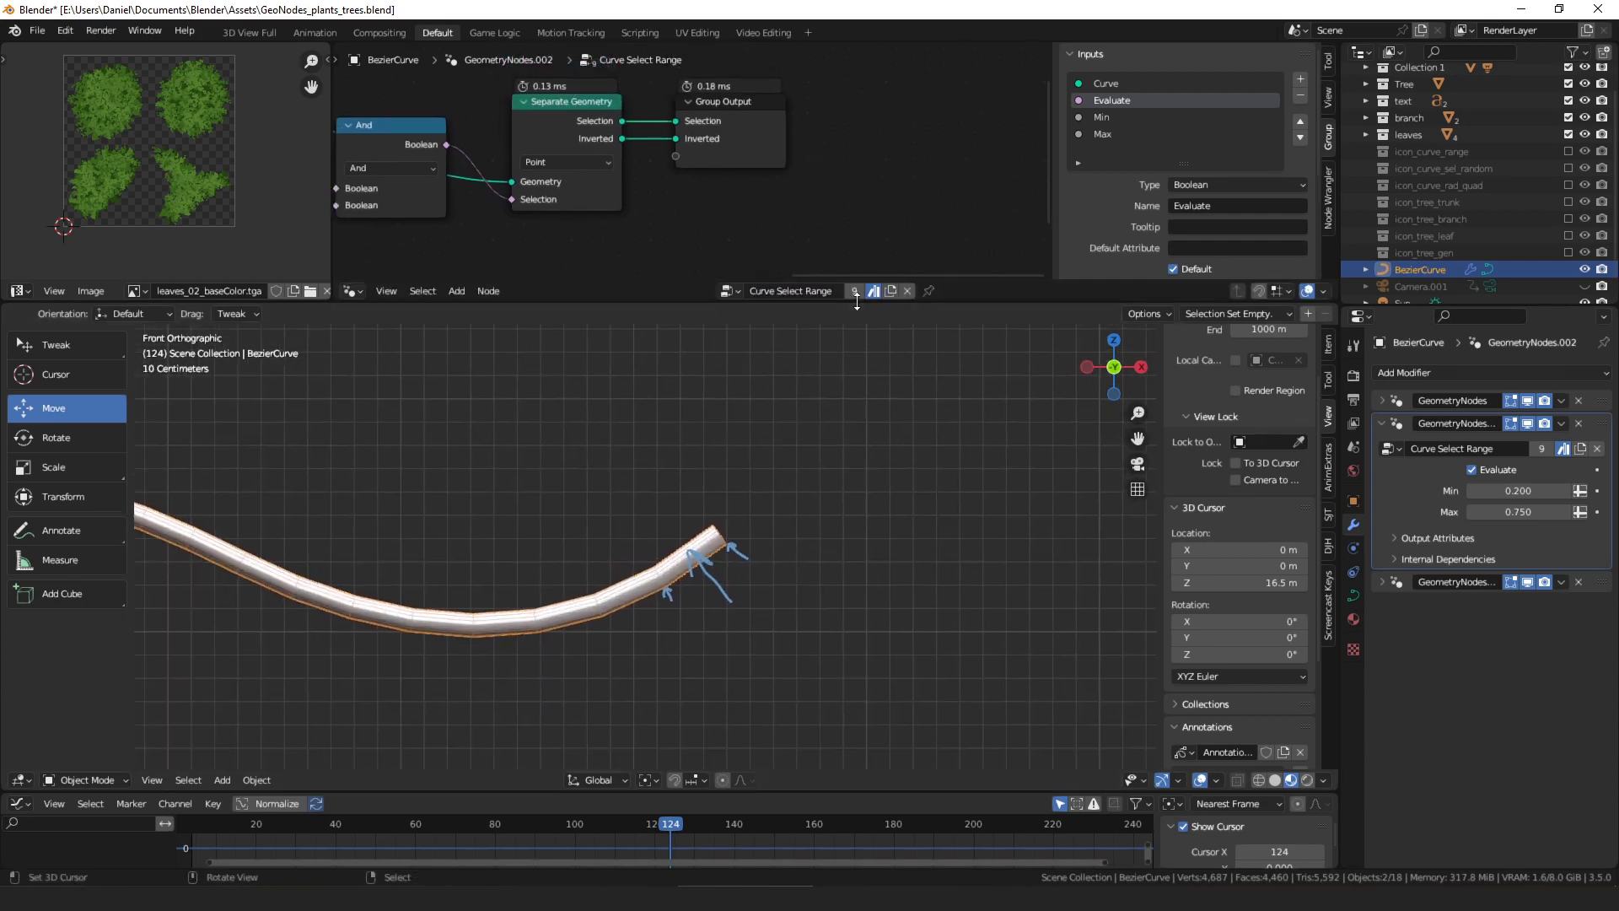
{"action": "key", "text": "d"}
{"action": "left_click_drag", "start_coordinate": [733, 531], "coordinate": [981, 441]}
{"action": "scroll", "coordinate": [995, 508], "scroll_direction": "down", "scroll_amount": 2}
{"action": "scroll", "coordinate": [995, 508], "scroll_direction": "down", "scroll_amount": 2}
{"action": "left_click_drag", "start_coordinate": [258, 498], "coordinate": [353, 518]}
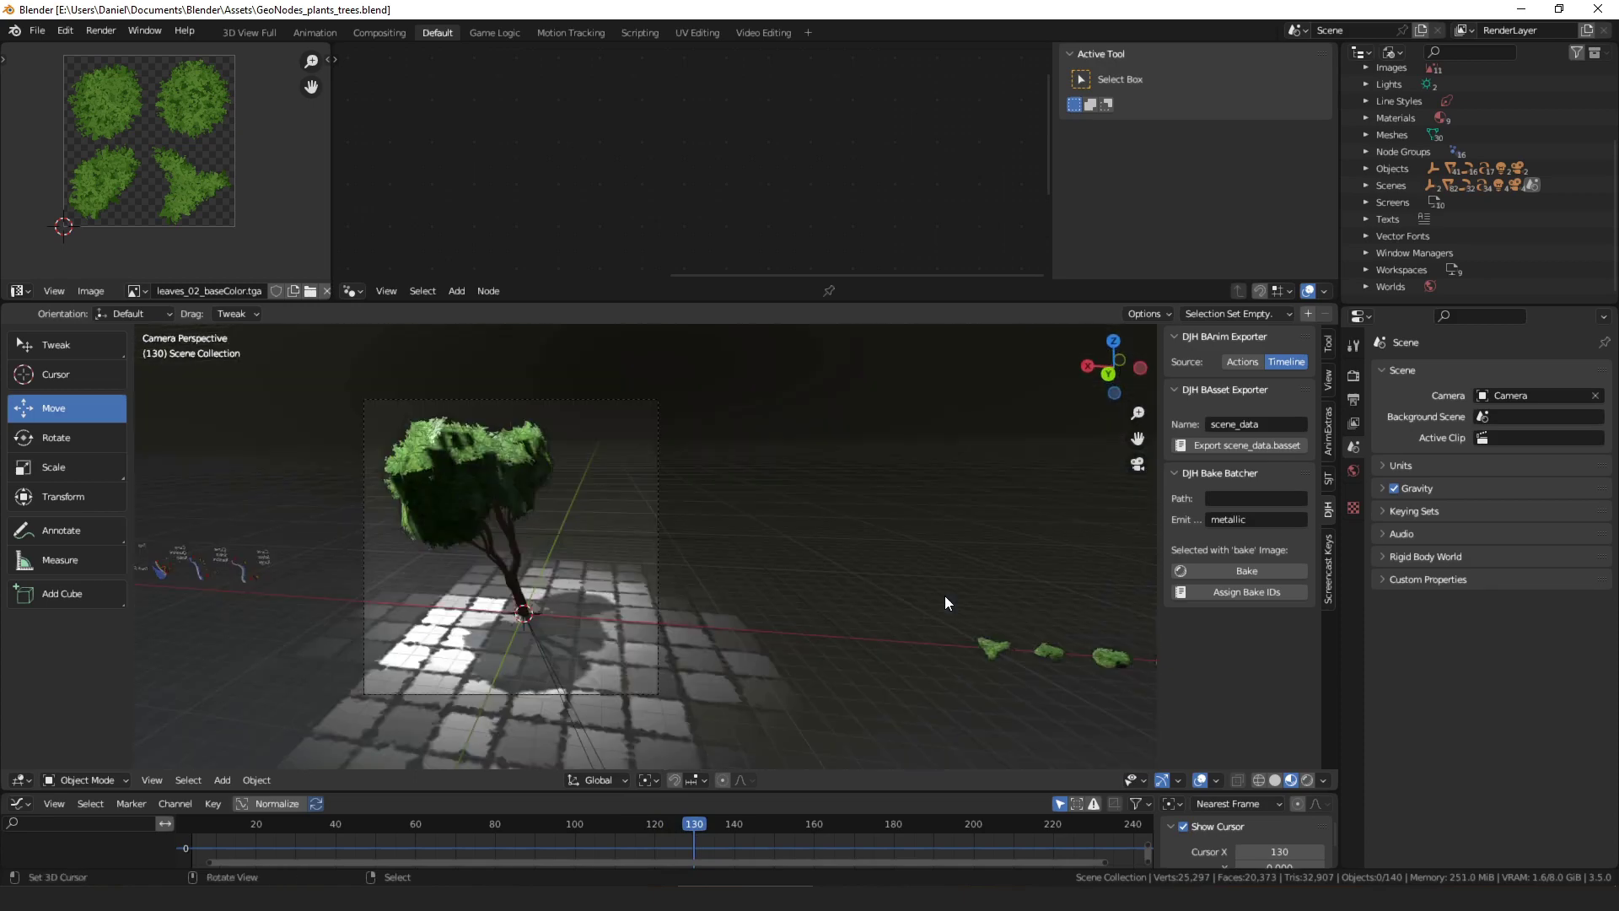
Play the tree scene's animation and bring the asset browser window with the GeoNodes assets into view
{"action": "key", "text": "space"}
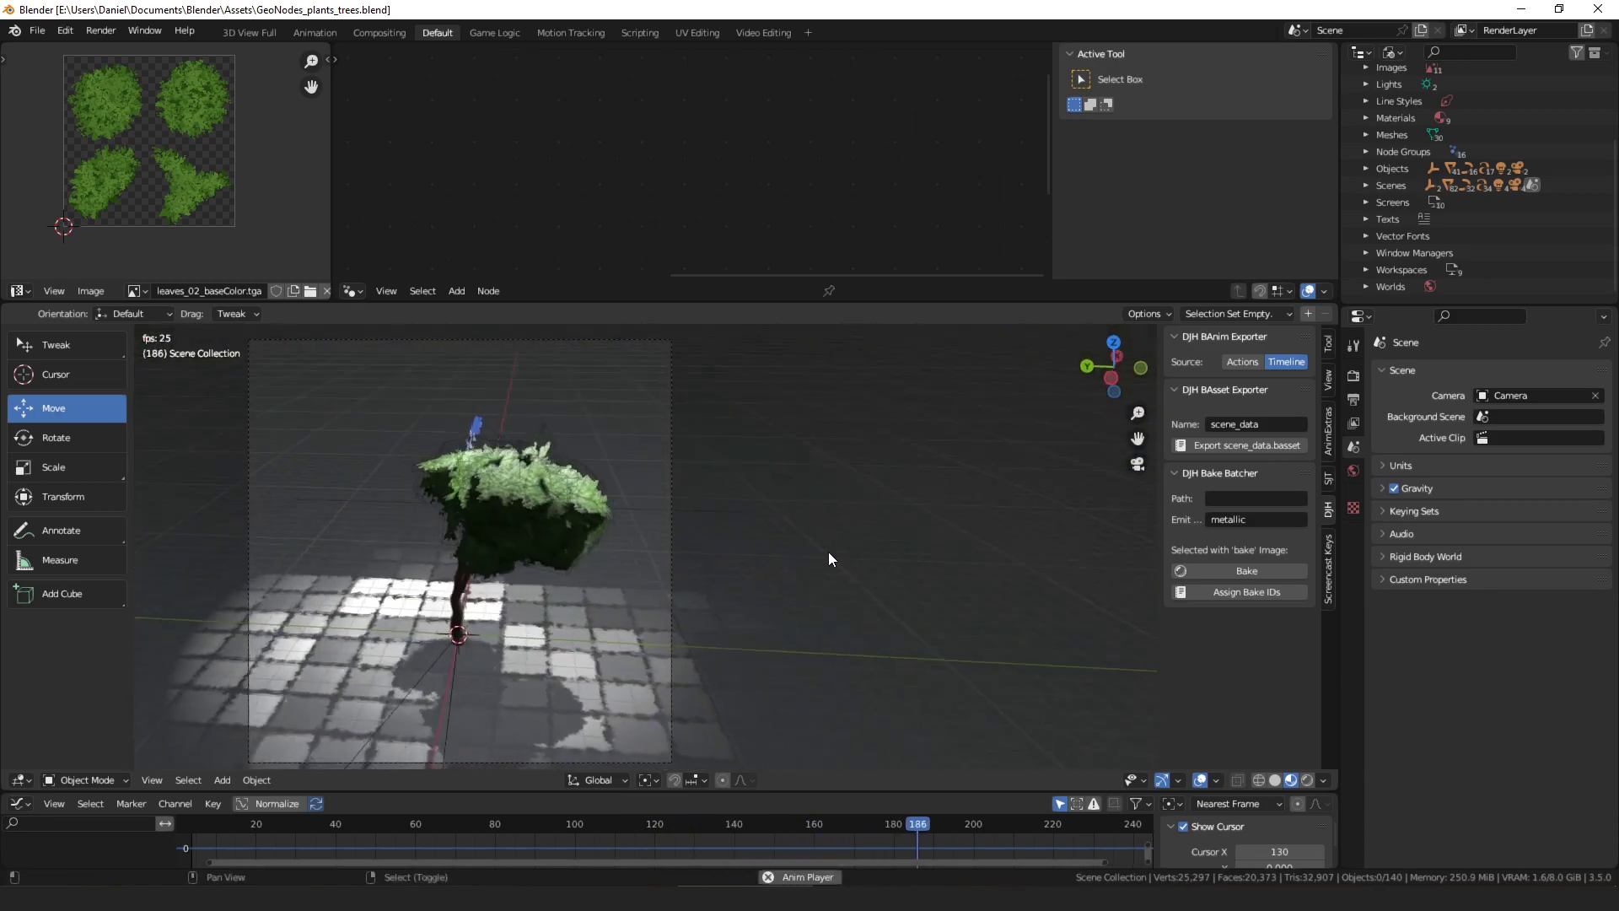
{"action": "left_click_drag", "start_coordinate": [1618, 119], "coordinate": [1160, 62]}
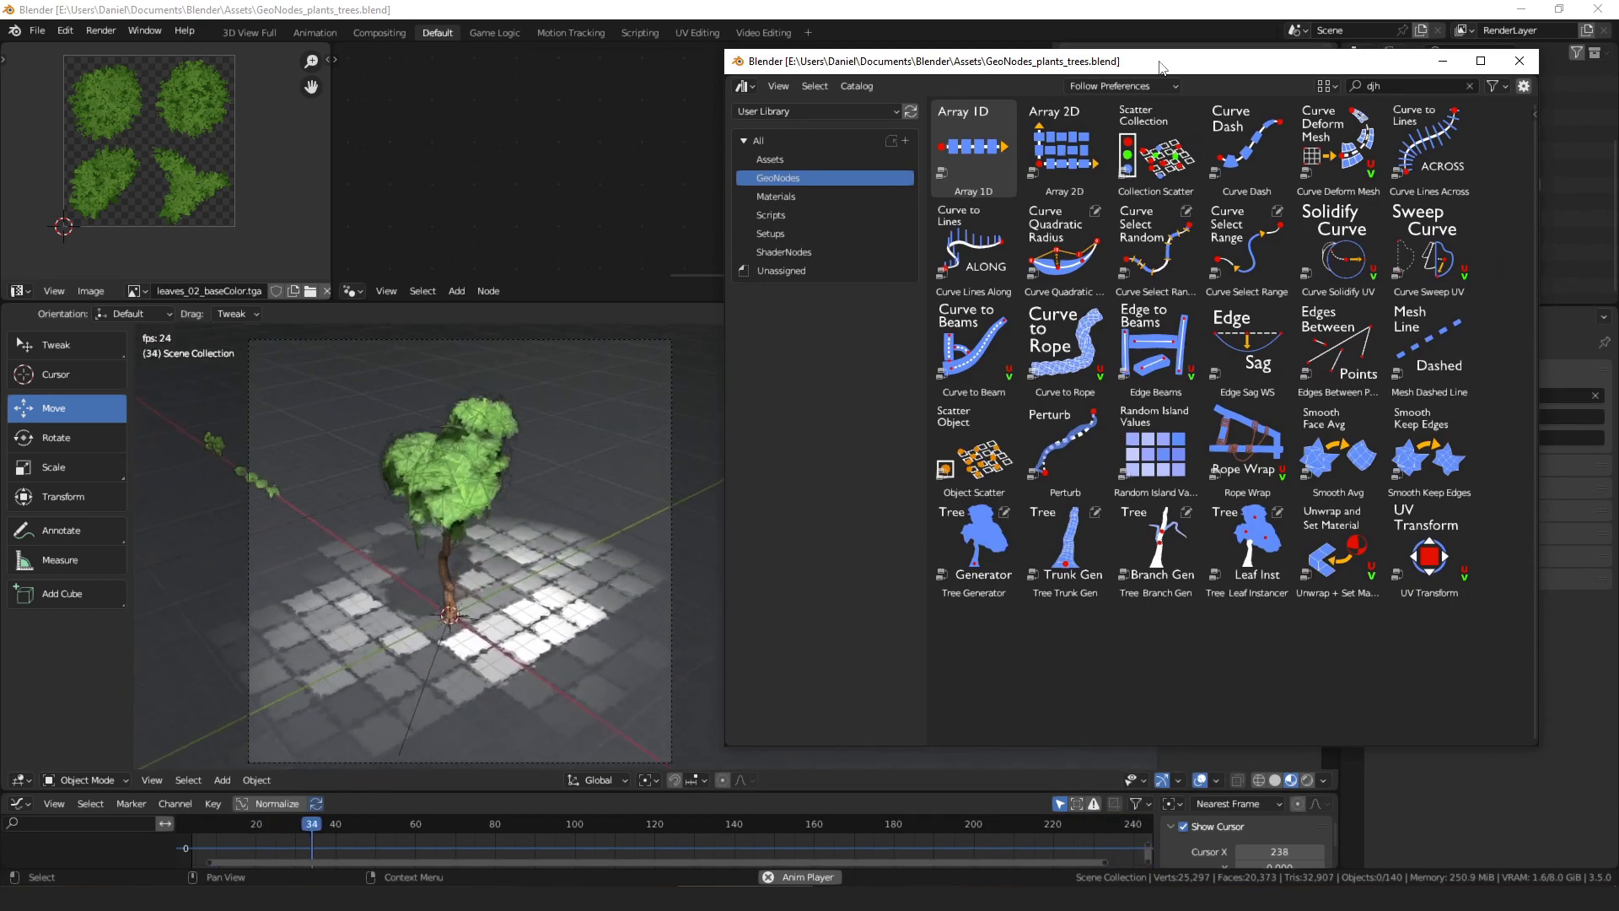